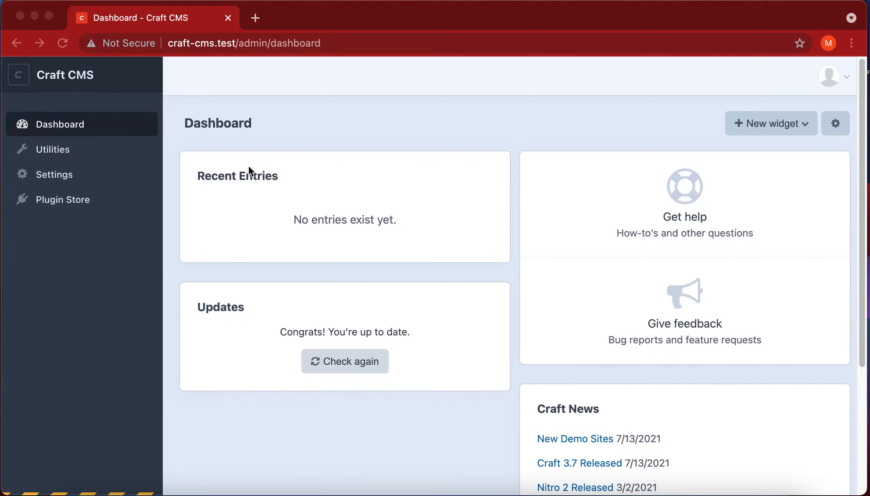
Step: Start creating a new asset volume in the Craft CMS asset settings
click(292, 135)
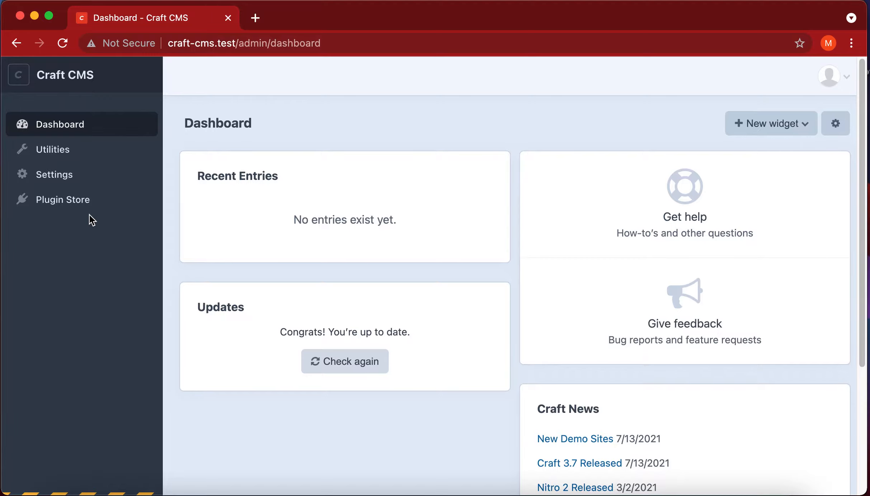
click(76, 186)
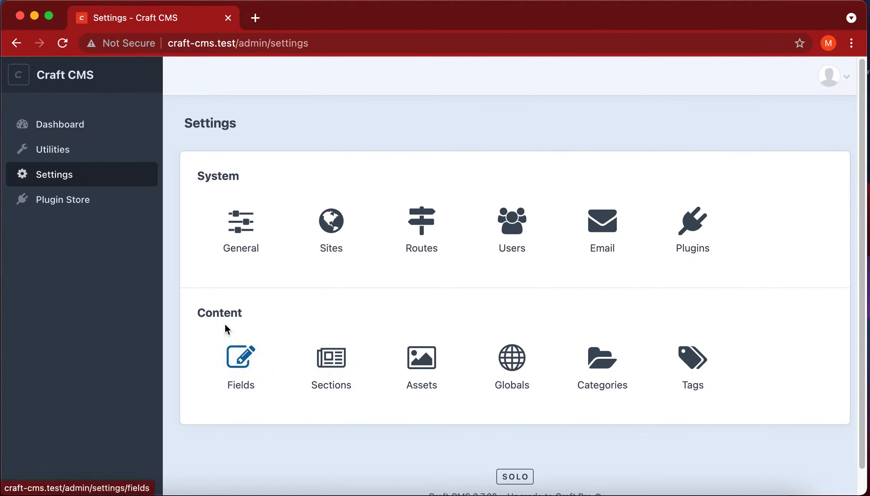
click(421, 364)
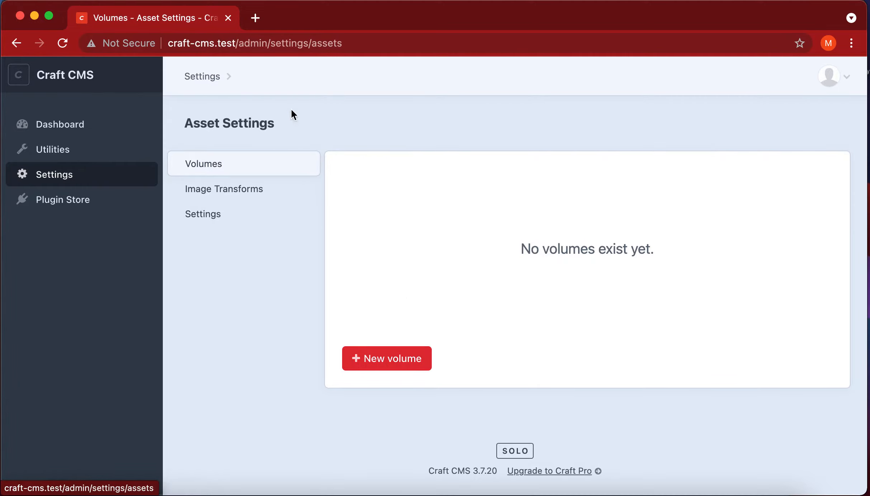
click(399, 359)
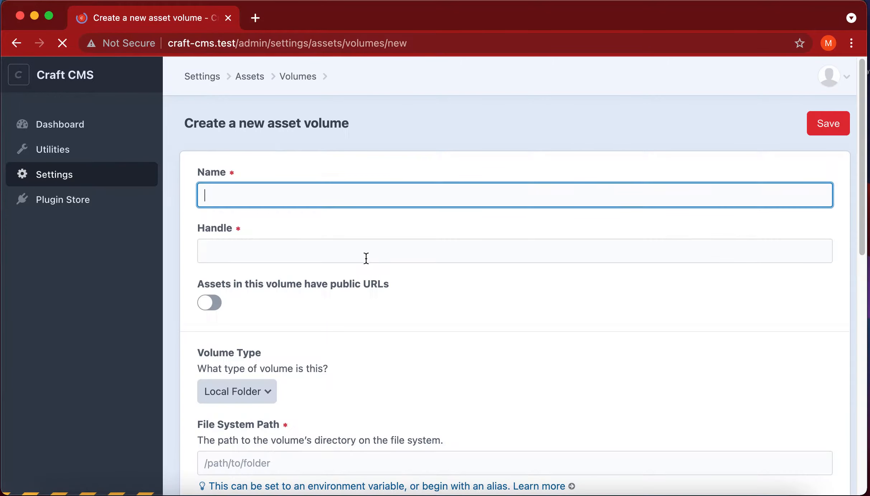
Step: Name the new volume "Aseets" and enable public URLs for its assets
text(Aseets)
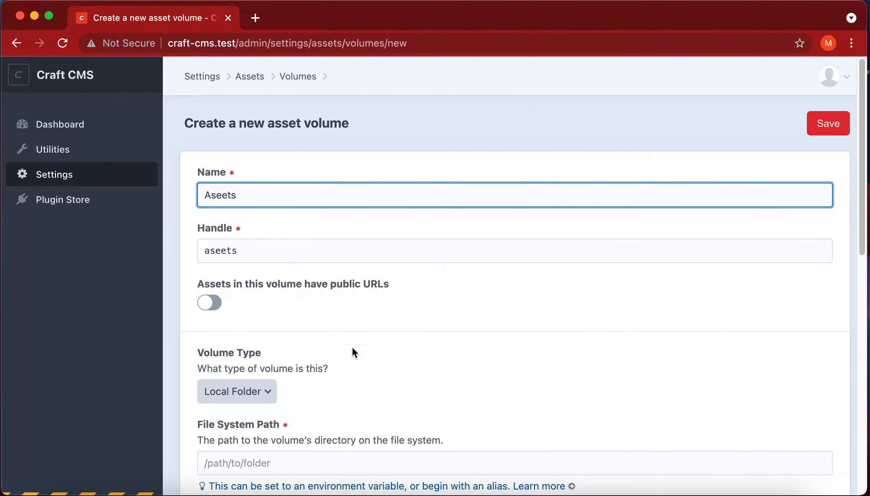
scroll(307, 328, down, 1)
scroll(307, 328, down, 1)
click(212, 281)
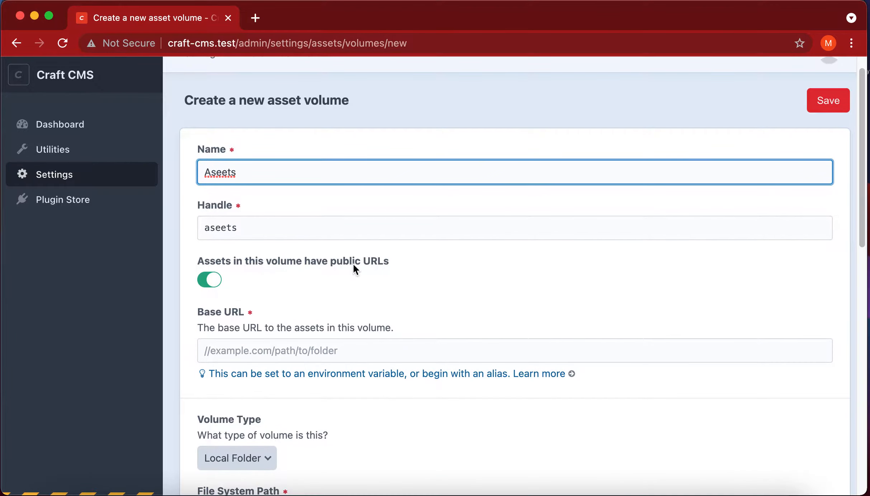
scroll(261, 339, down, 2)
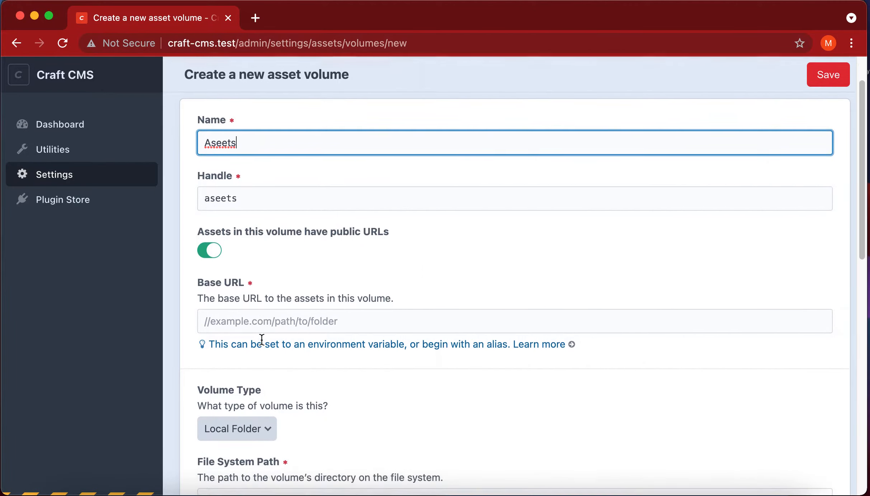
click(219, 297)
mouse_move(220, 297)
mouse_down()
mouse_move(413, 298)
mouse_move(218, 298)
mouse_up()
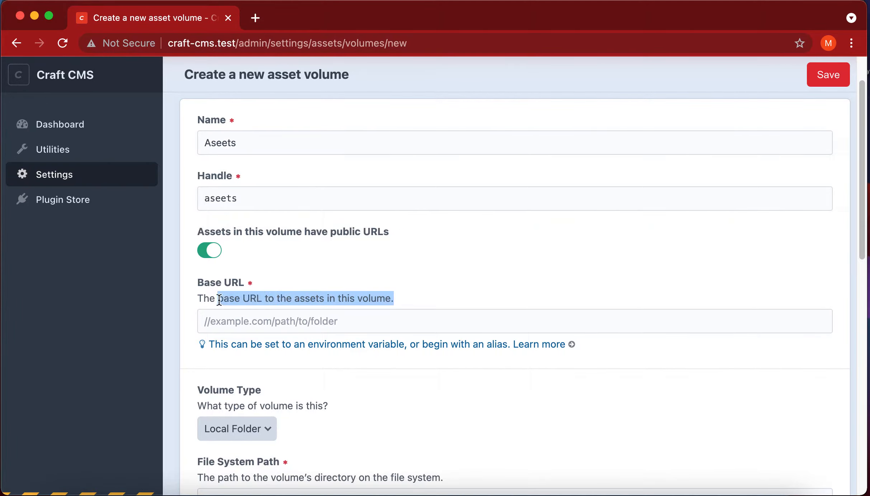
click(315, 322)
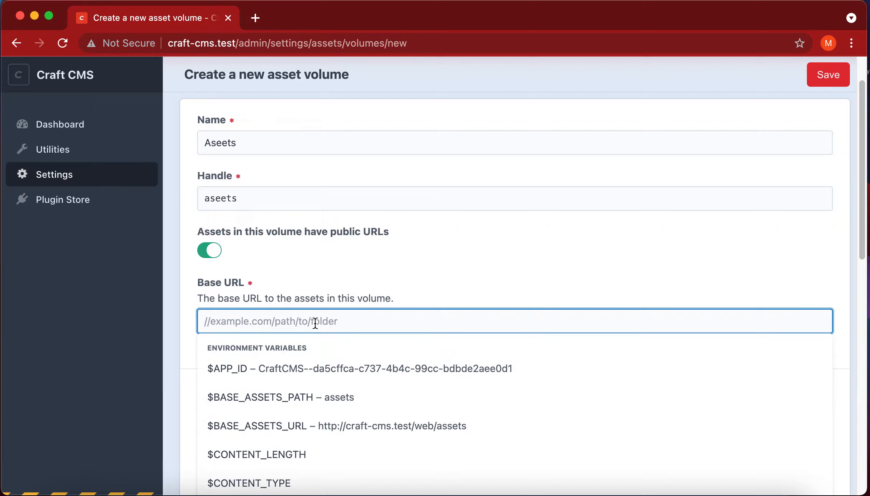
text(htt)
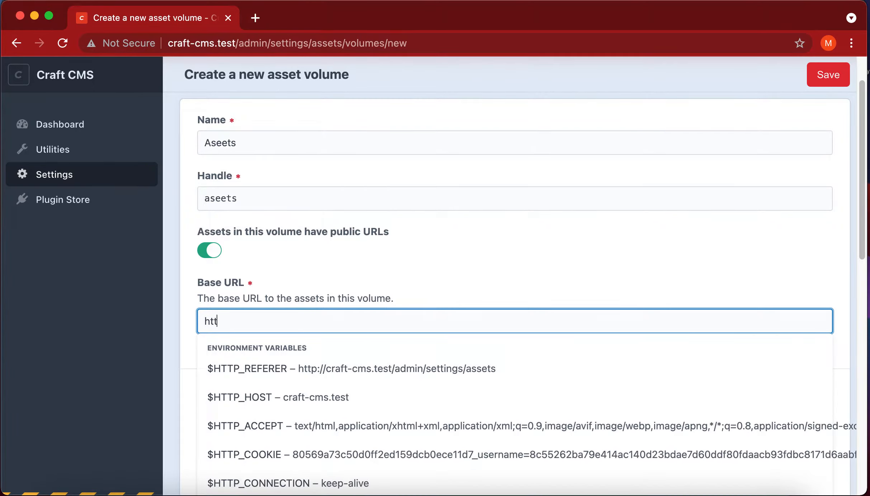
text(ps://craft-cms.test)
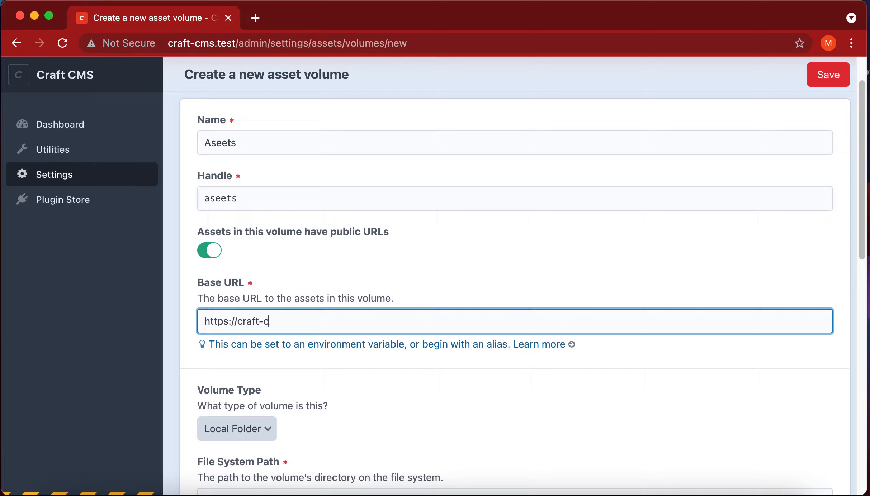
key(super+a)
key(BackSpace)
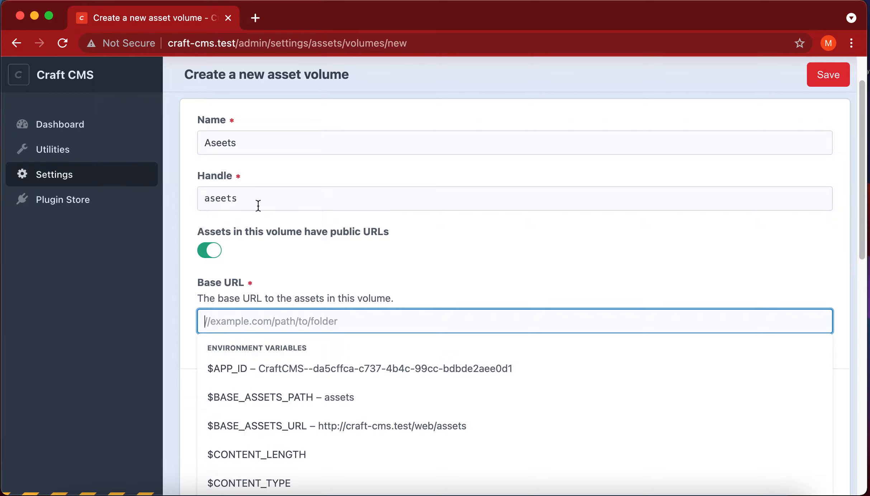
click(419, 306)
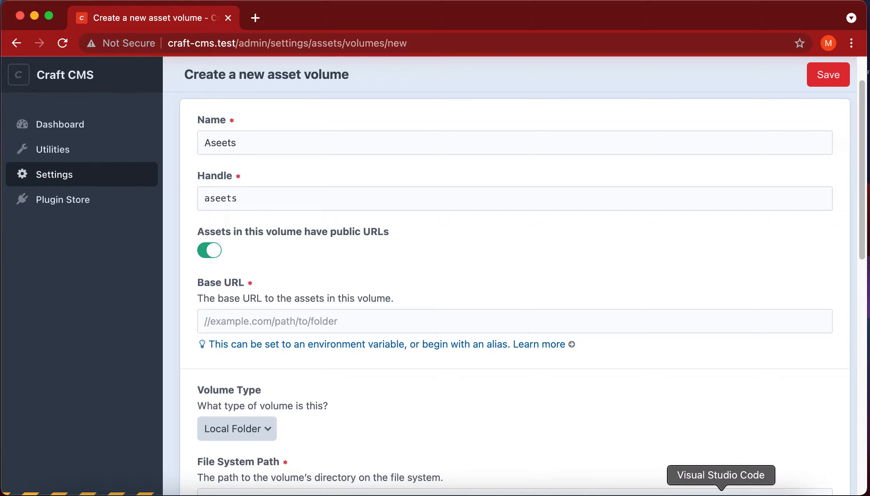
Step: Switch to Visual Studio Code and examine the BASE_ASSETS_URL and BASE_ASSETS_PATH variables in the project's .env file
click(721, 492)
click(139, 290)
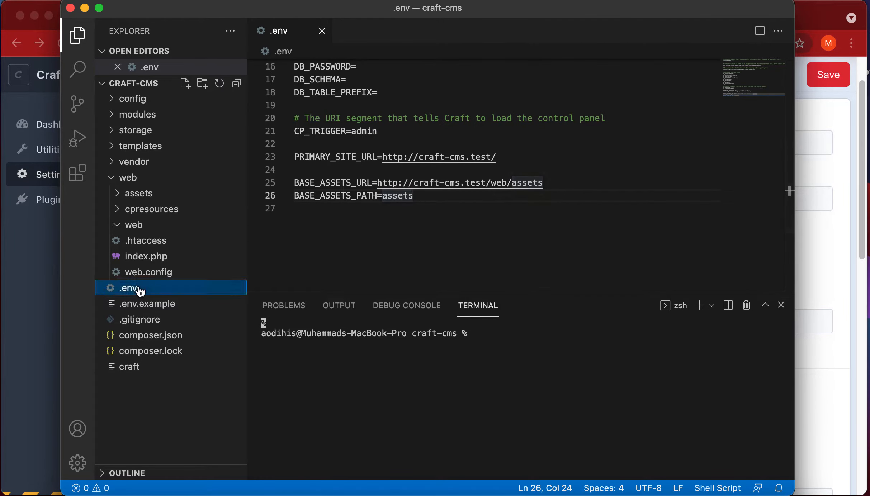
click(433, 254)
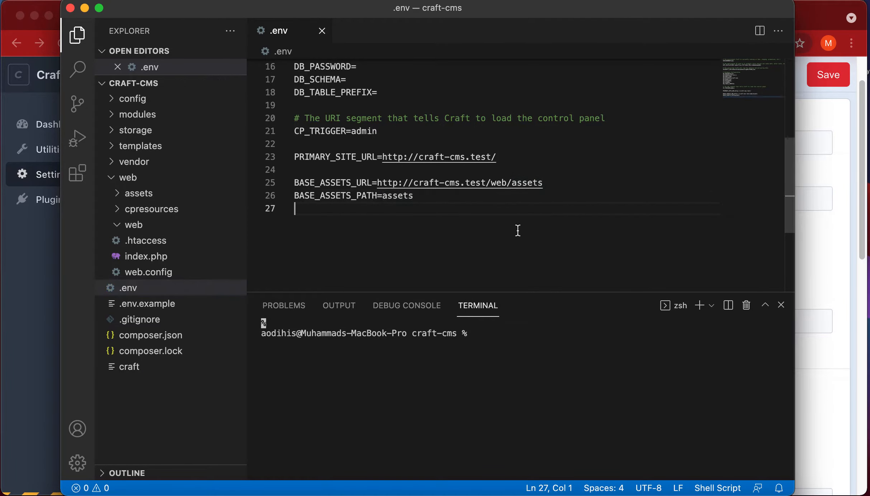
click(559, 191)
key(Up)
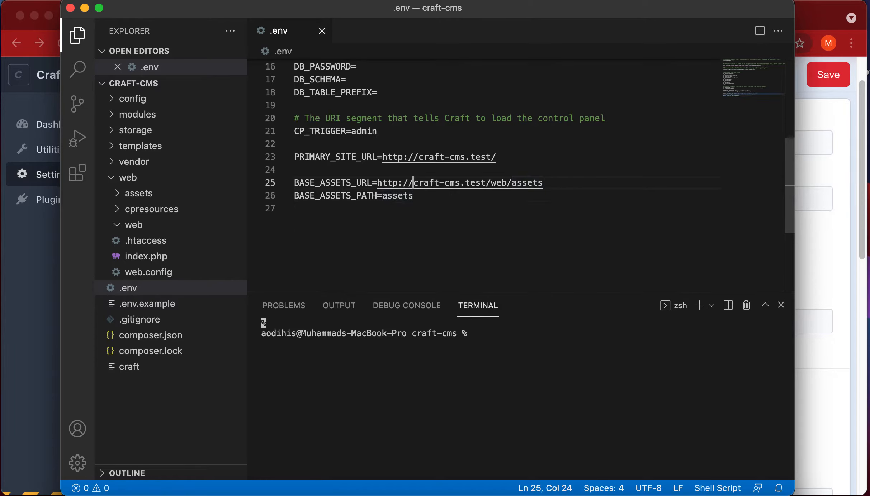
key(Left)
key(Left)
key(Left)
key(Left)
key(Left)
key(Left)
click(320, 184)
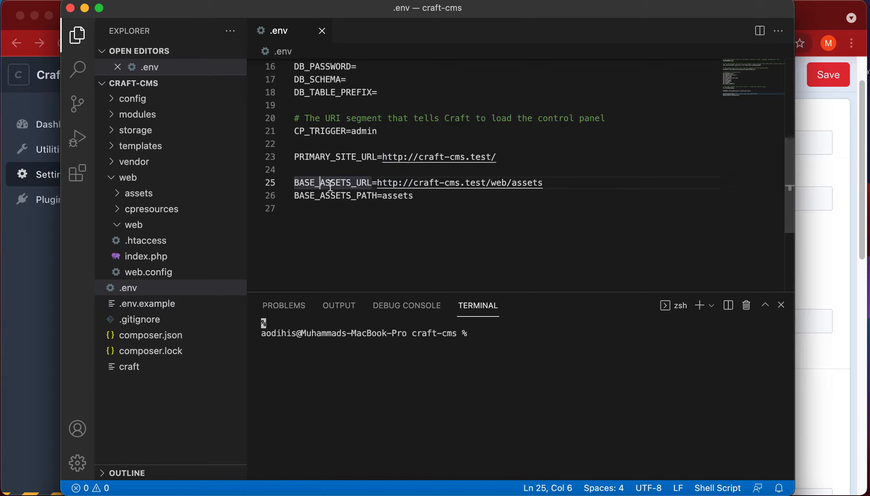
double_click(330, 185)
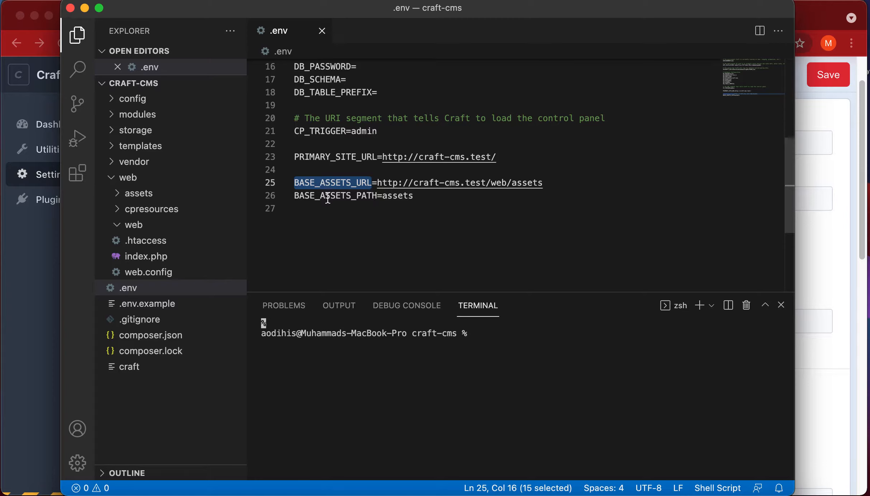
double_click(328, 195)
drag(570, 186, 377, 183)
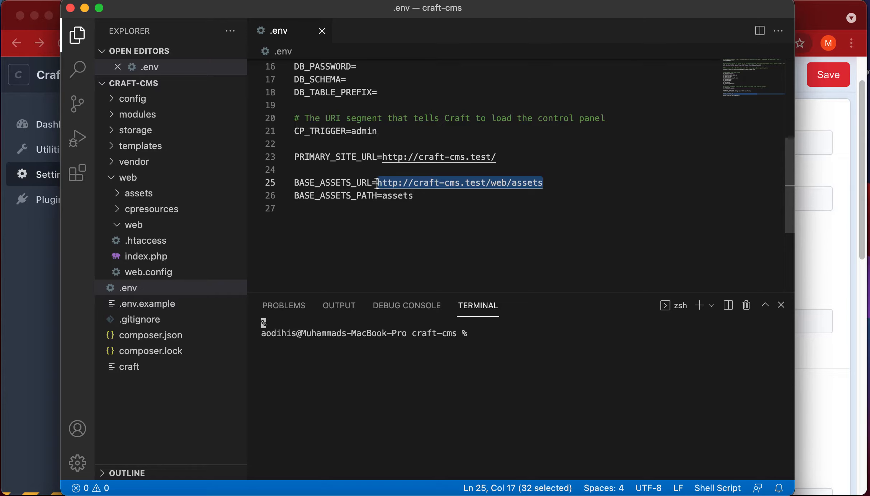
click(801, 261)
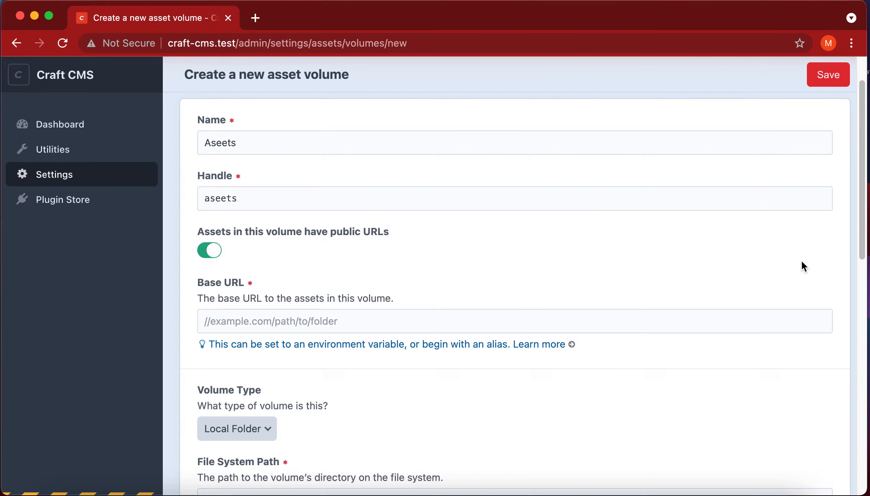
key(super+t)
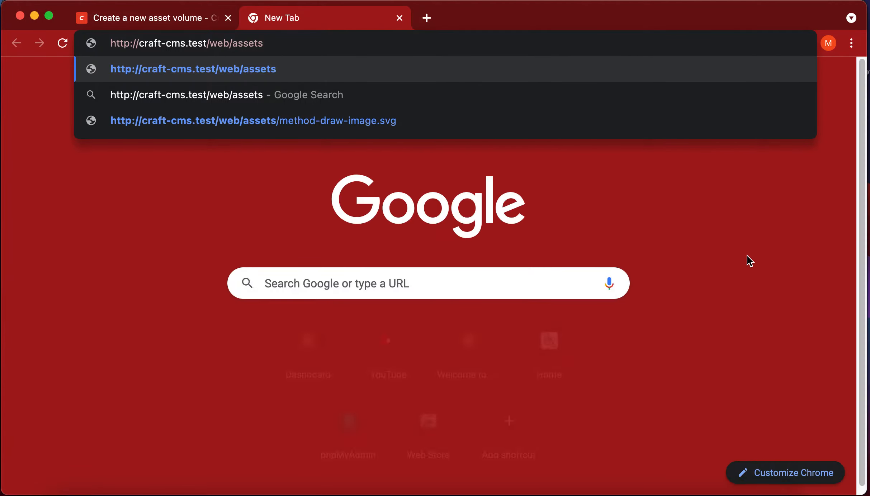
text(/)
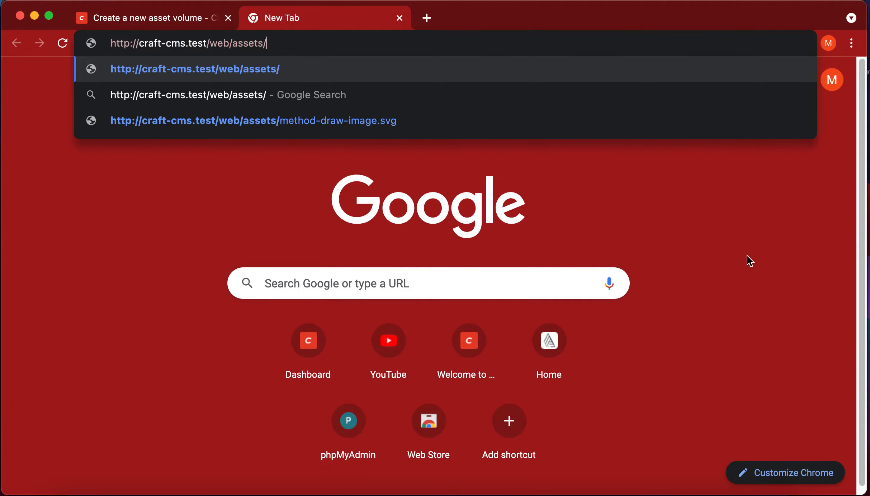
text(1.)
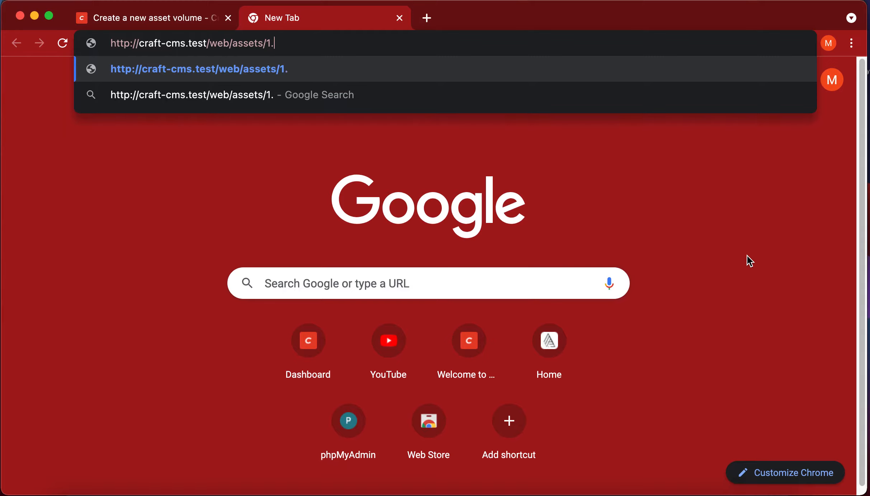
text(jpg)
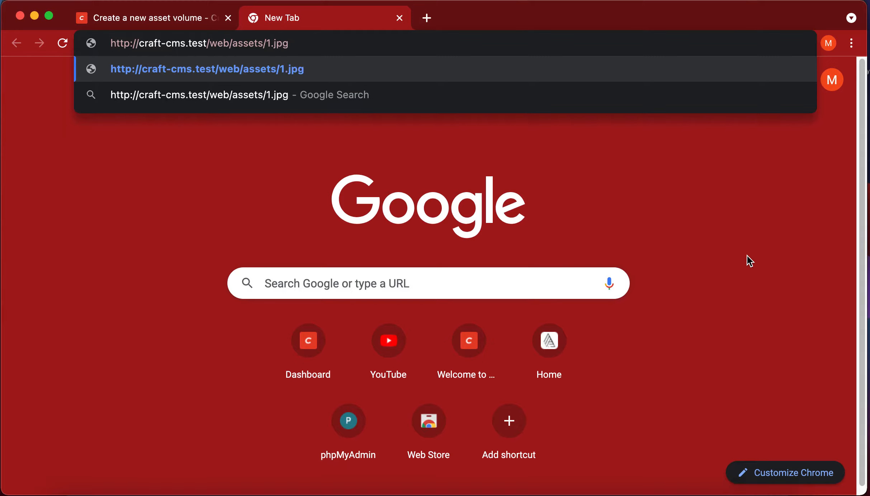
key(shift+super+Left)
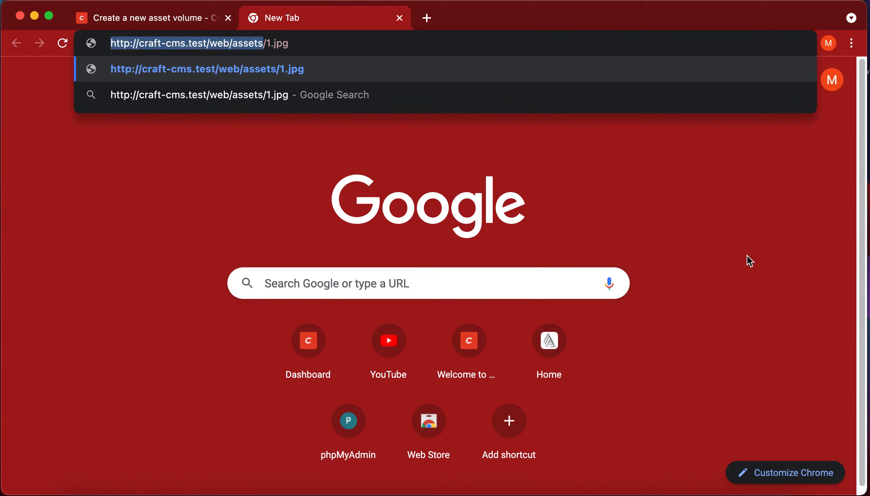
key(super+a)
key(BackSpace)
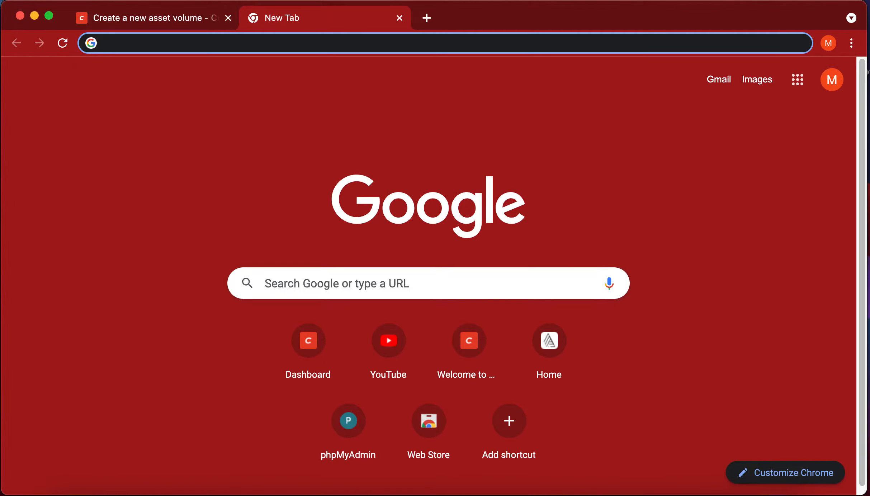
Step: Return to Visual Studio Code and compare the BASE_ASSETS_PATH value in .env with the assets folder inside the web folder
click(721, 495)
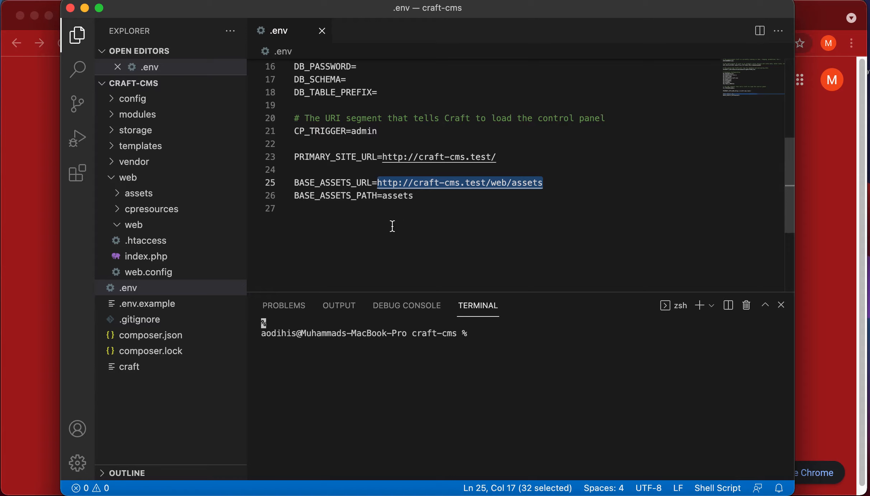
click(390, 227)
click(351, 182)
double_click(347, 195)
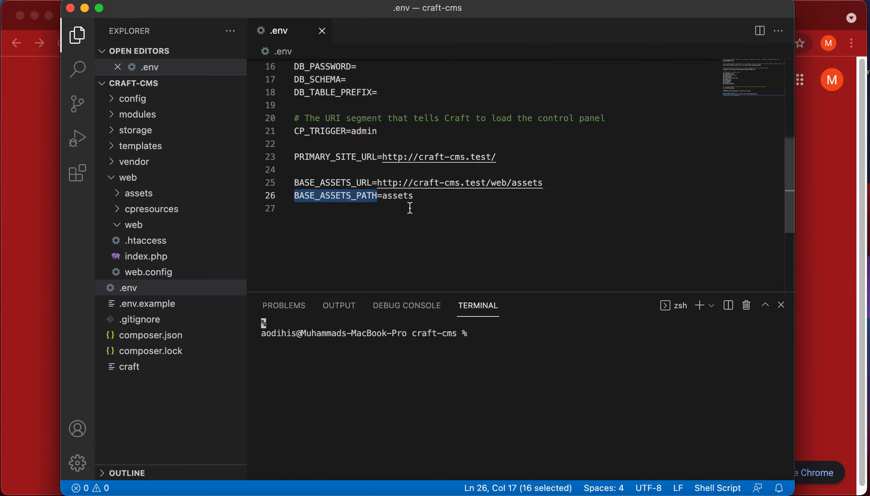
click(396, 229)
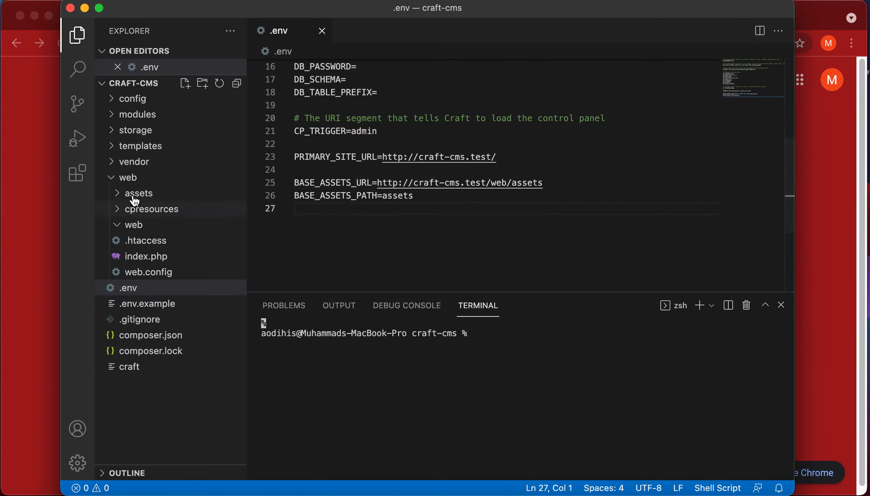
double_click(399, 196)
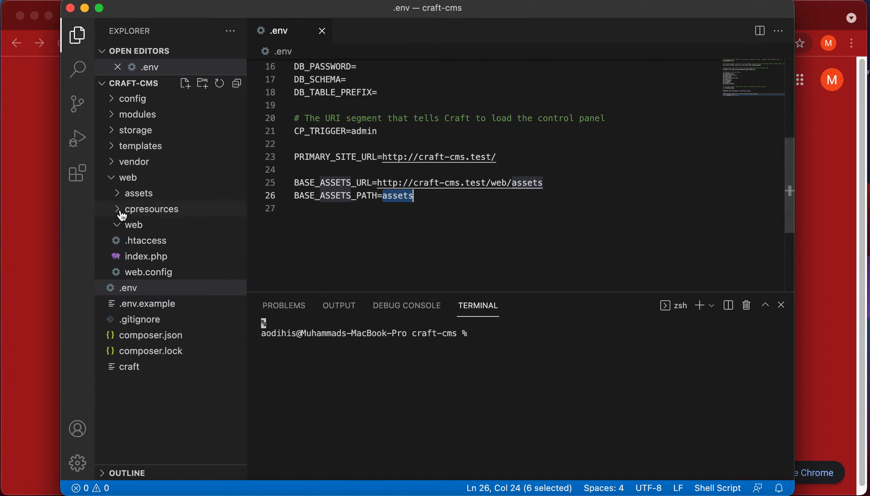
click(142, 198)
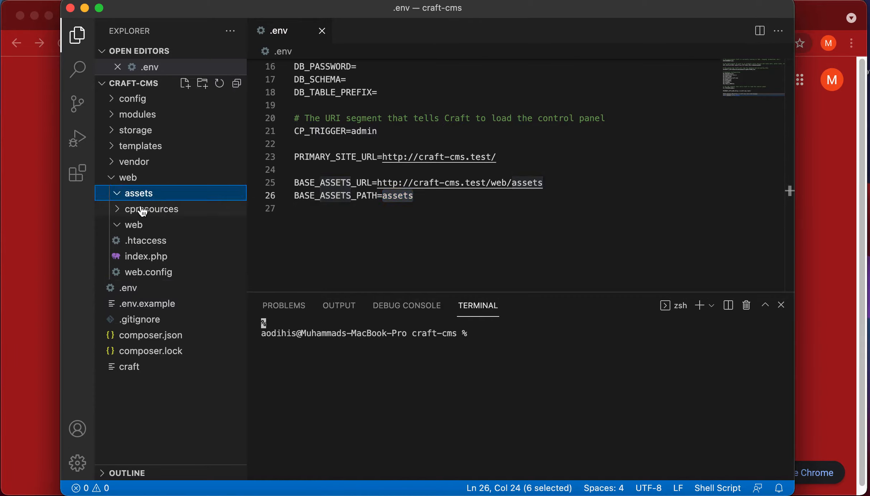
click(112, 180)
click(112, 179)
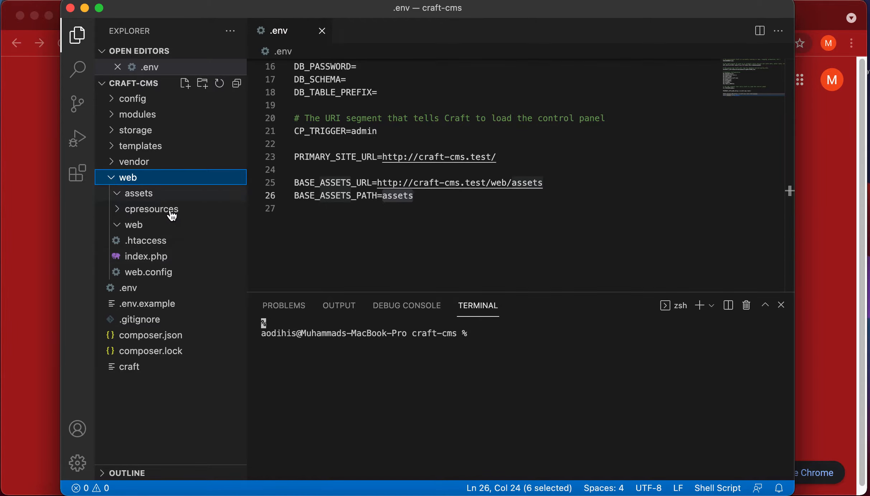
click(403, 210)
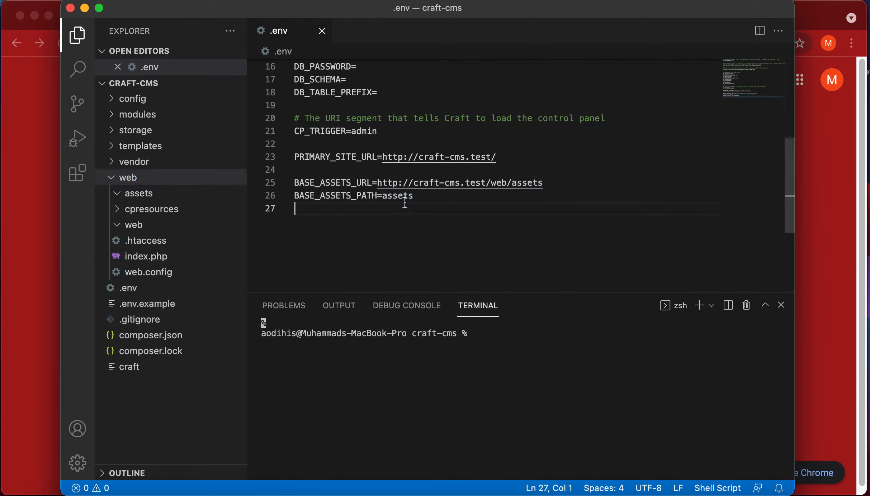
double_click(404, 196)
click(132, 199)
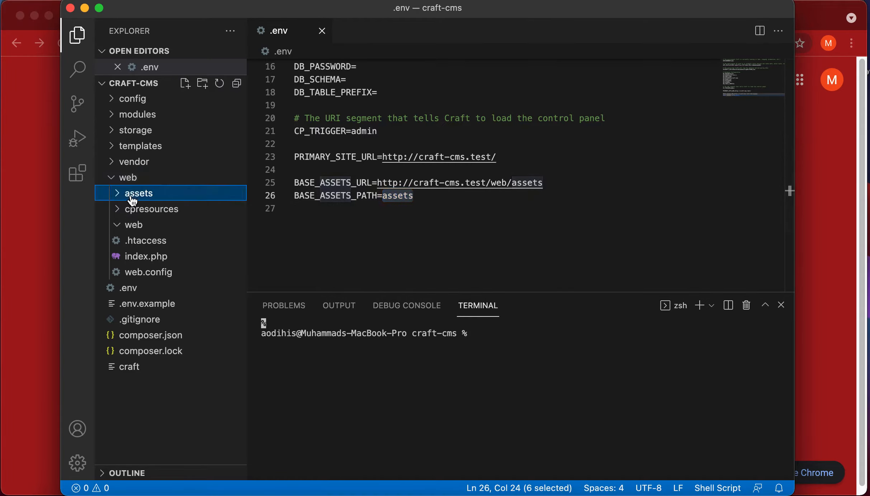
click(420, 244)
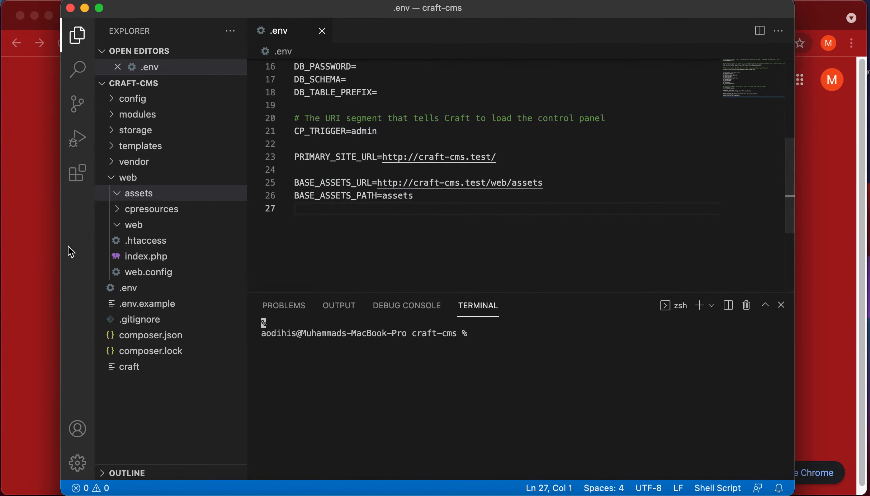
Step: Return to the new asset volume form in Chrome and set its Base URL to $BASE_ASSETS_URL
click(45, 237)
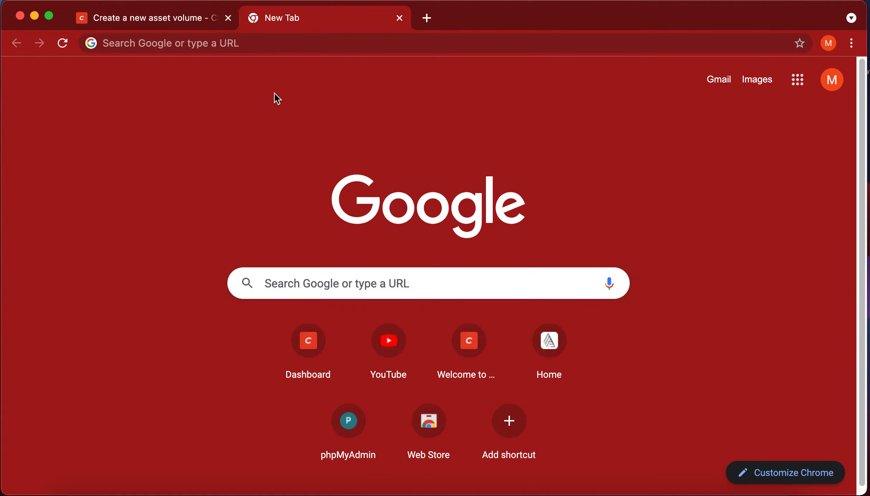
click(177, 25)
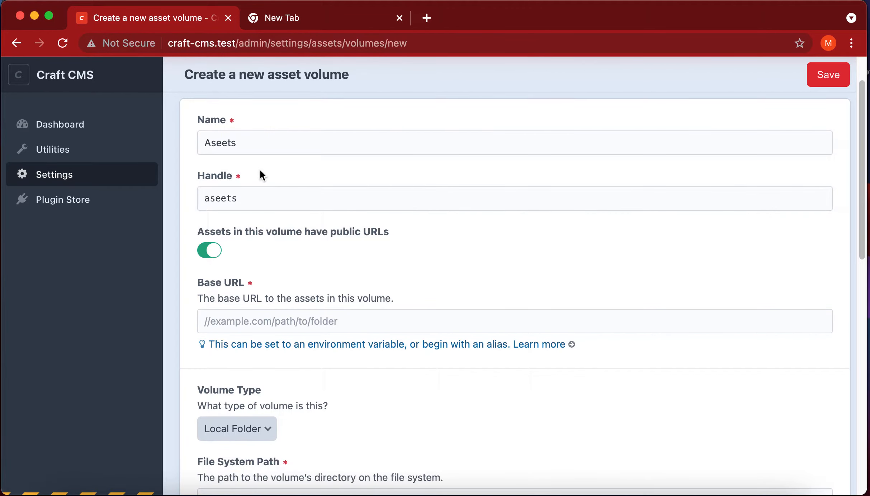
click(272, 319)
key(Down)
key(Down)
key(Down)
key(Return)
Step: Check the volume type options for the new volume and keep Local Folder selected
scroll(266, 311, down, 1)
click(251, 393)
scroll(252, 391, down, 4)
scroll(251, 390, down, 1)
click(269, 269)
click(324, 268)
click(254, 277)
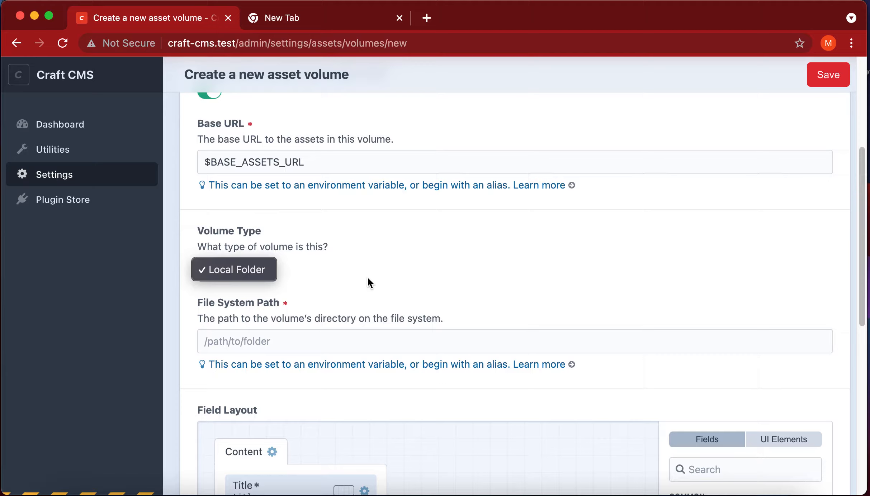
click(236, 279)
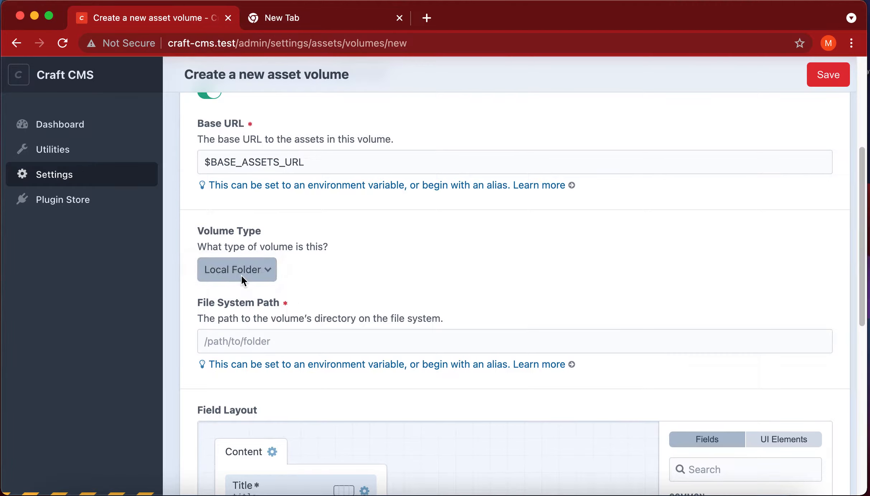
click(257, 271)
click(256, 271)
Step: Set the volume's File System Path to $BASE_ASSETS_PATH and save the volume
click(258, 349)
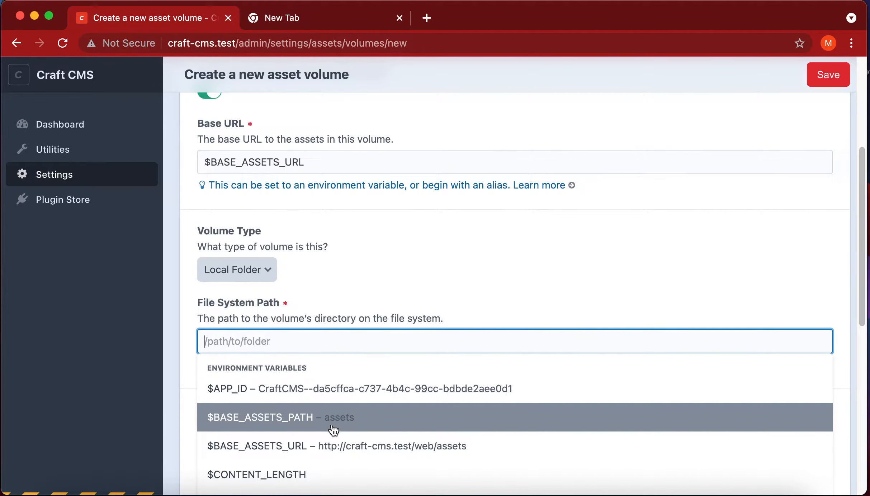
click(333, 430)
scroll(335, 364, down, 5)
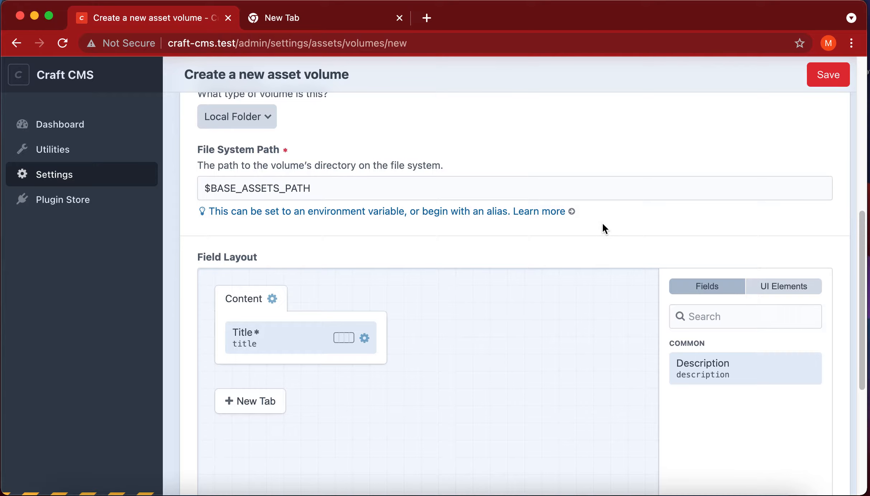
click(818, 88)
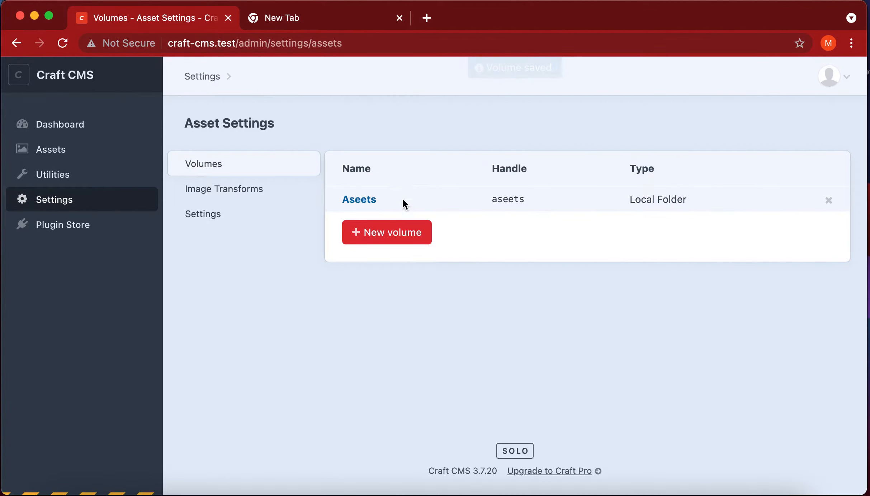
Step: Upload Group 4.svg from the Documents folder to the Aseets volume
click(107, 207)
click(86, 161)
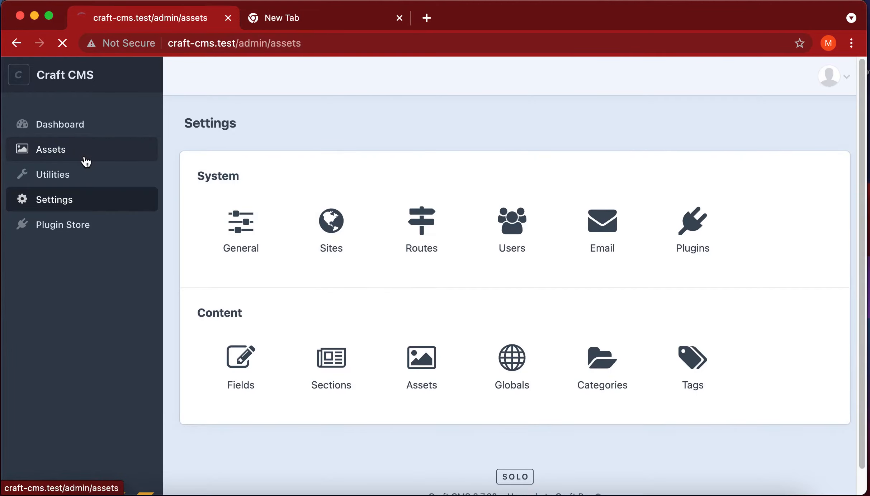
click(785, 125)
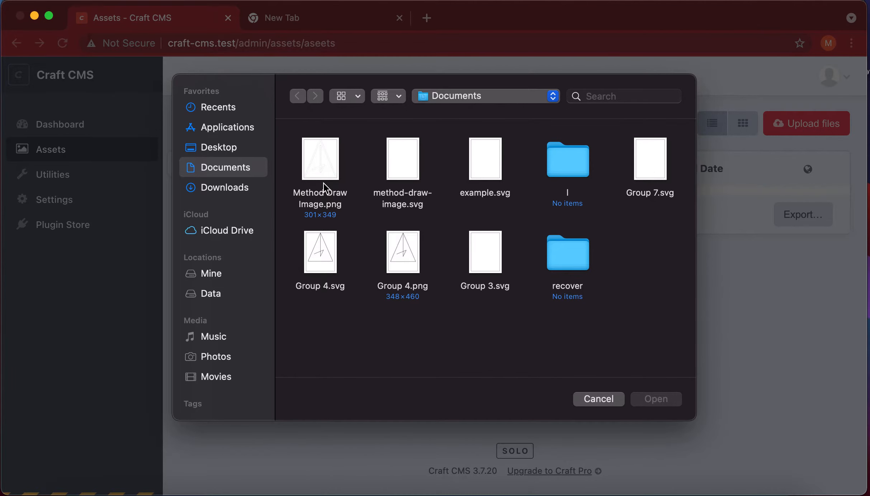
double_click(323, 244)
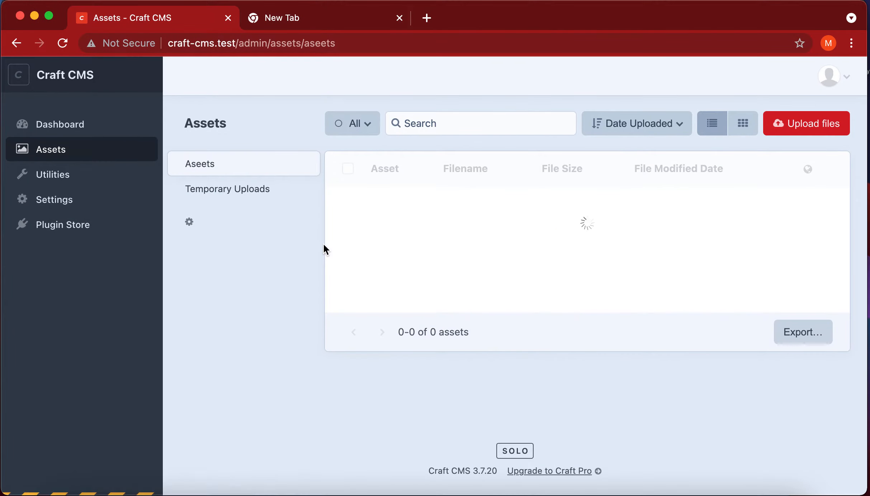
Step: Open the public URL of the uploaded Group-4.svg and reload it with the web segment removed from the address
click(818, 204)
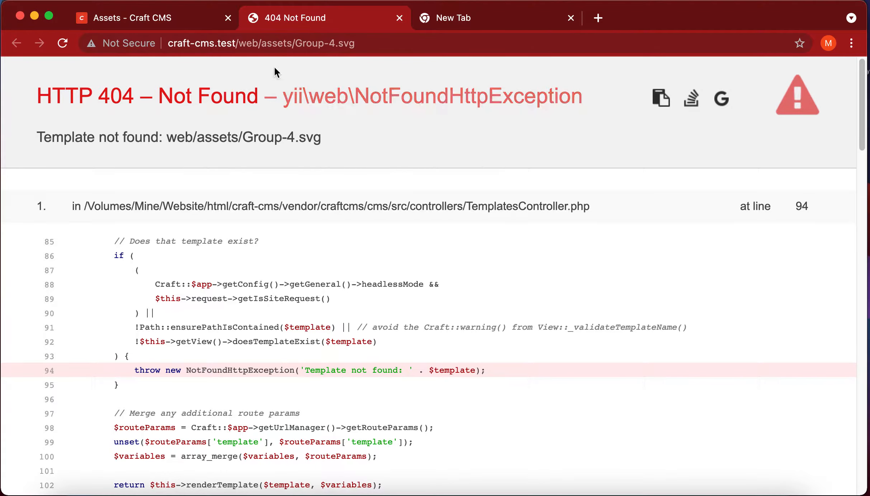
double_click(248, 43)
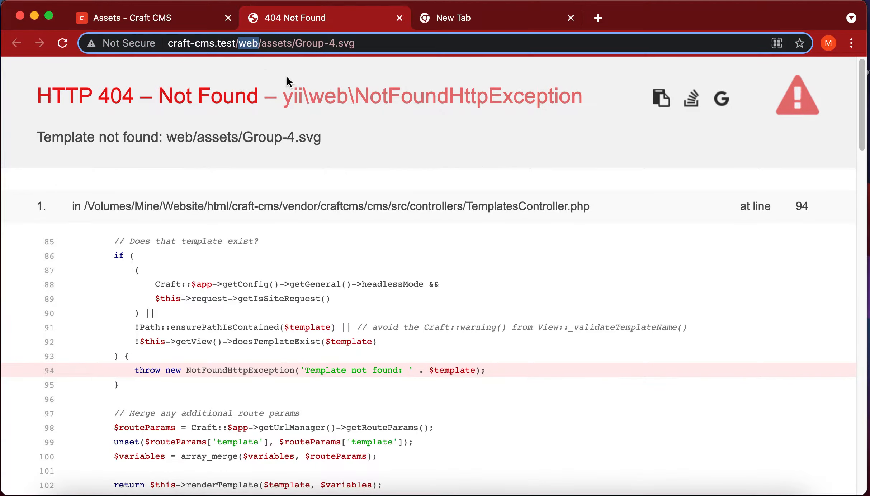
key(BackSpace)
key(BackSpace)
key(Return)
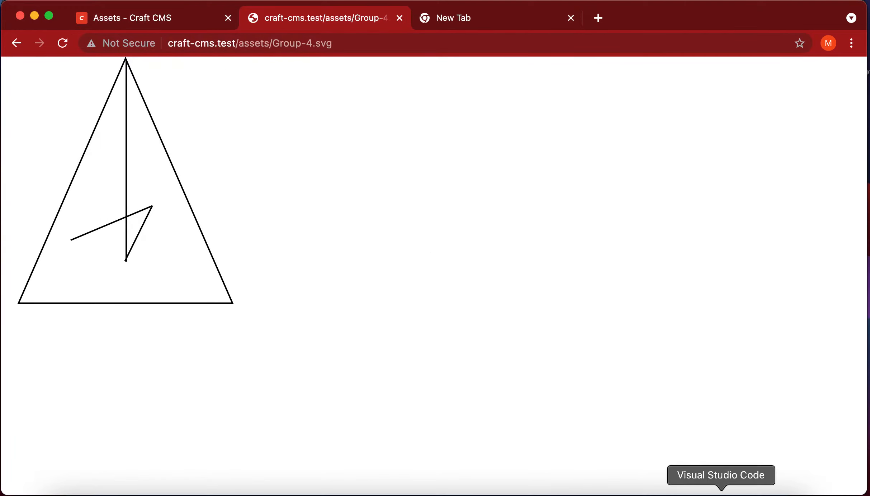
click(718, 492)
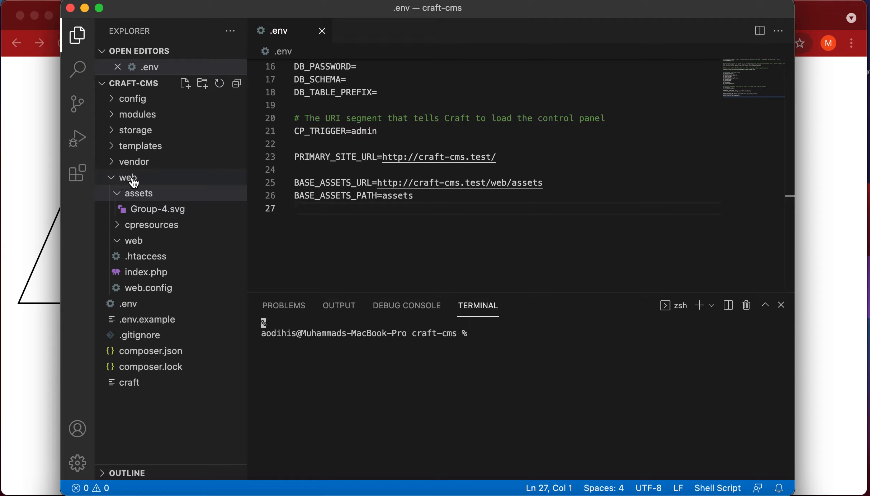
double_click(501, 183)
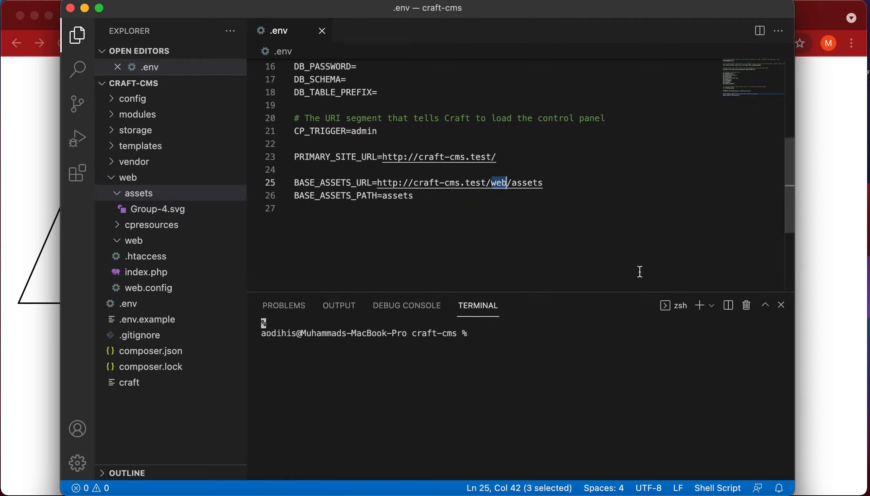
key(BackSpace)
key(BackSpace)
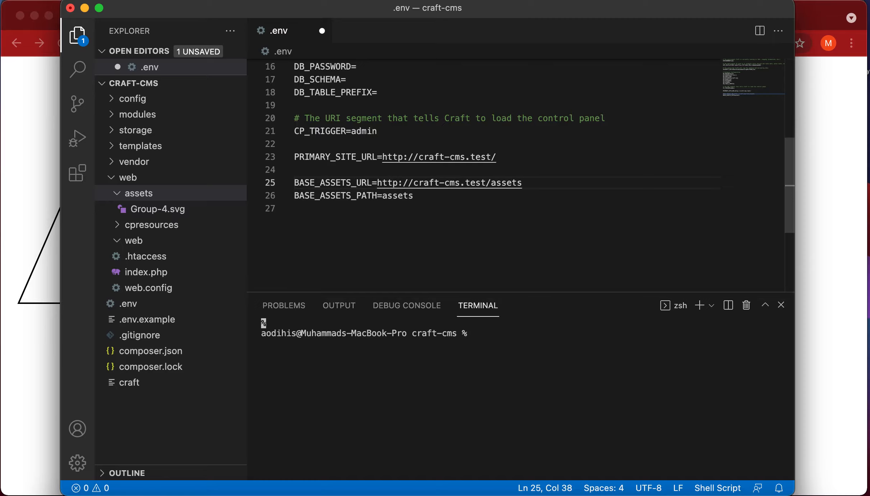
key(cmd+s)
key(Right)
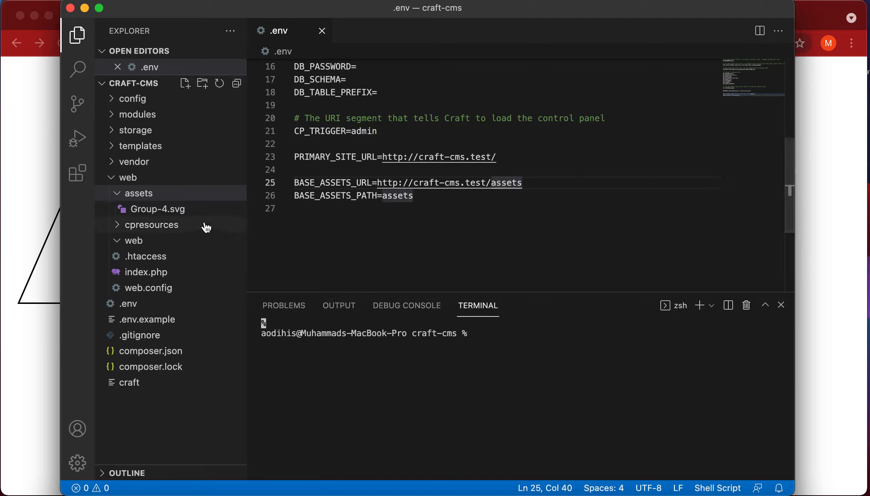
Step: Examine the uploaded Group-4.svg inside the assets folder of the web folder
click(173, 212)
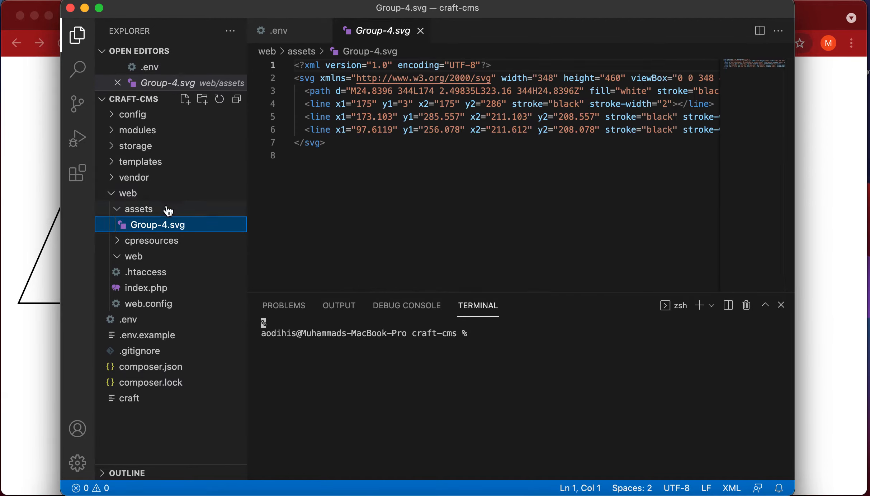
click(117, 212)
click(116, 212)
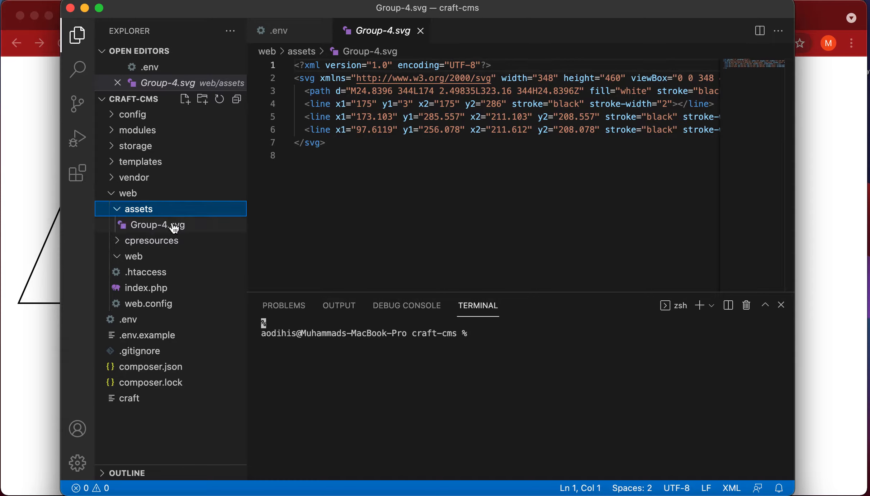
click(174, 226)
Step: Return to Chrome, reload the assets list to test Group-4.svg's public link, and close the extra browser tabs
click(58, 253)
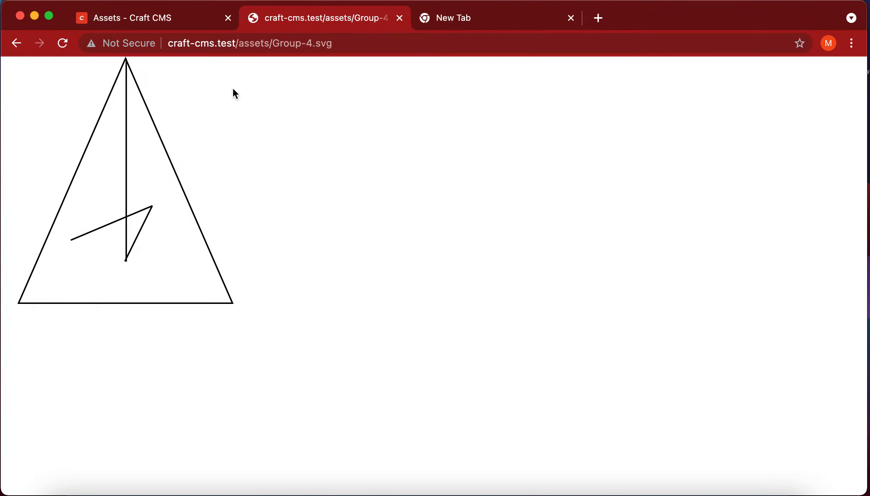
click(196, 23)
key(super+r)
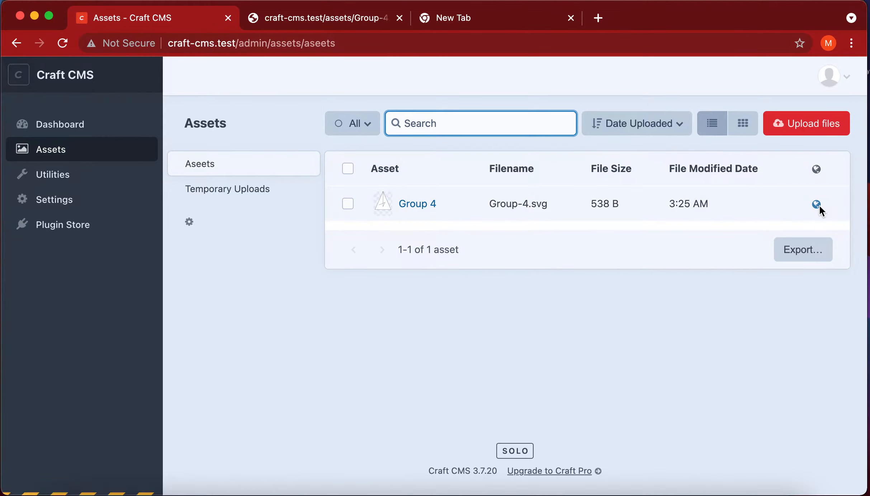
click(819, 206)
click(569, 19)
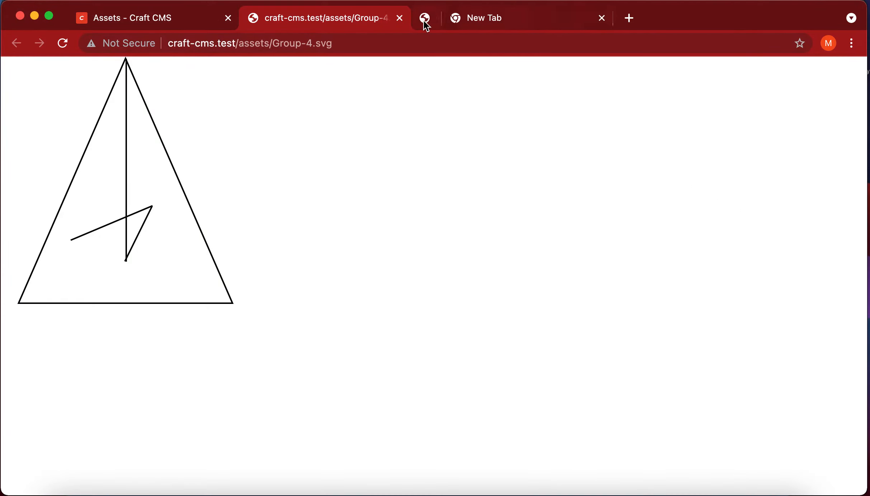
click(404, 21)
click(398, 17)
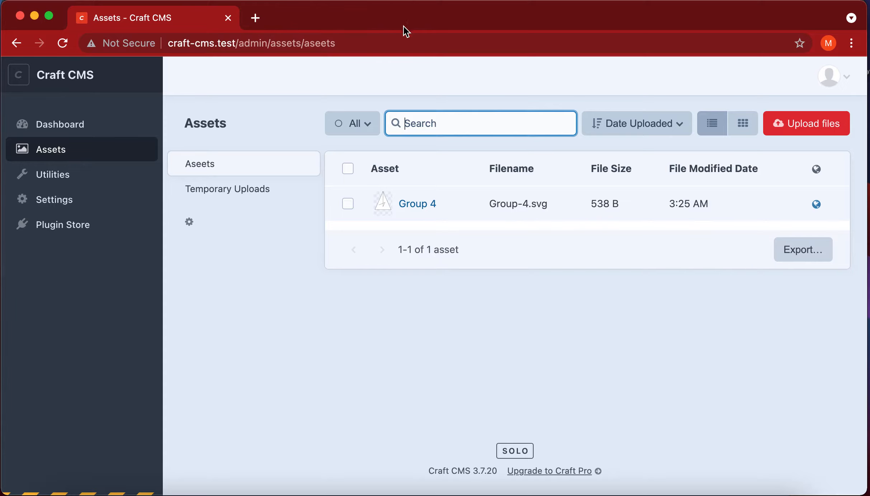
Step: Open the Craft CMS settings, and switch to Figma to examine the sections of the iPhone 13 Pro Max - 1 frame
click(128, 197)
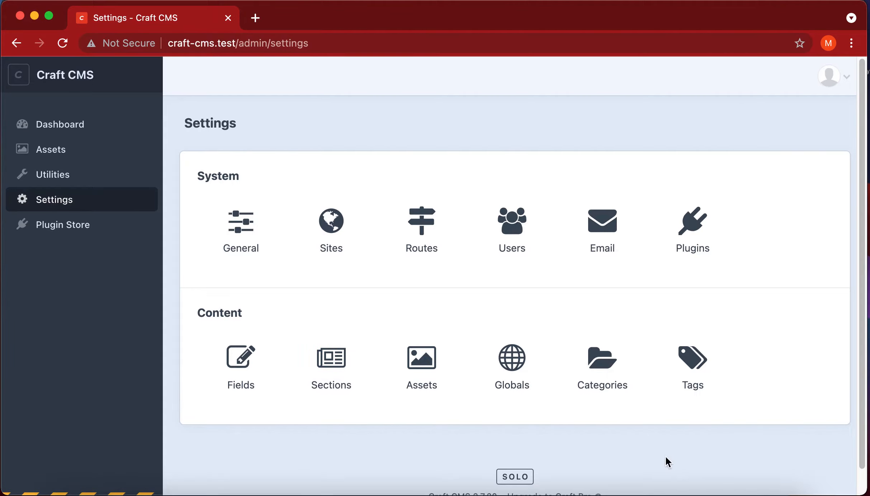
click(630, 492)
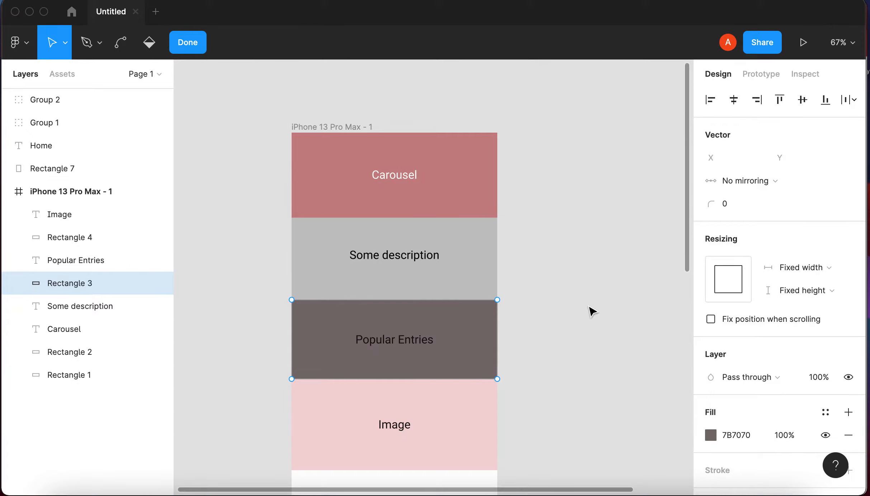
drag(264, 109, 592, 411)
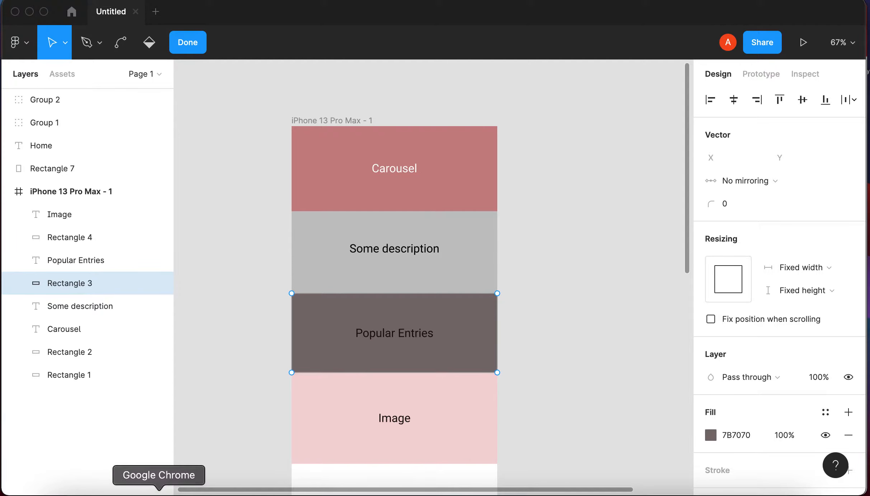
Step: Return to Chrome, open the Description field in the Craft CMS field settings and save it
click(158, 494)
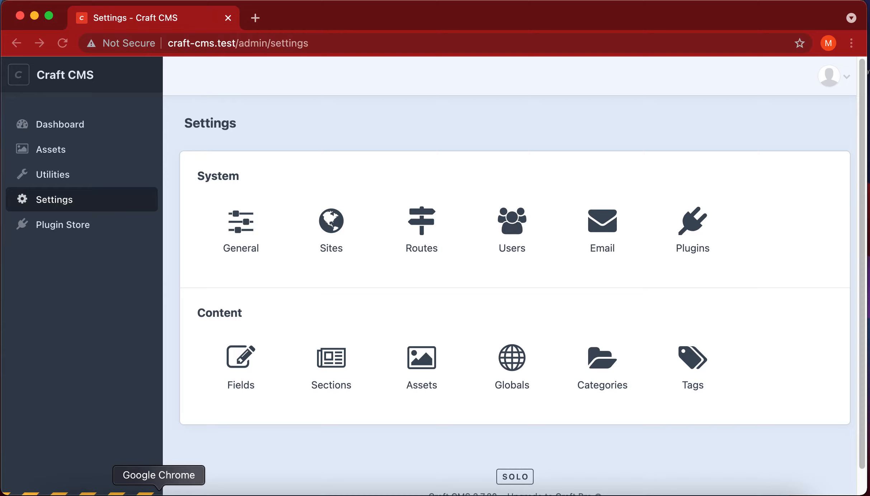
click(256, 379)
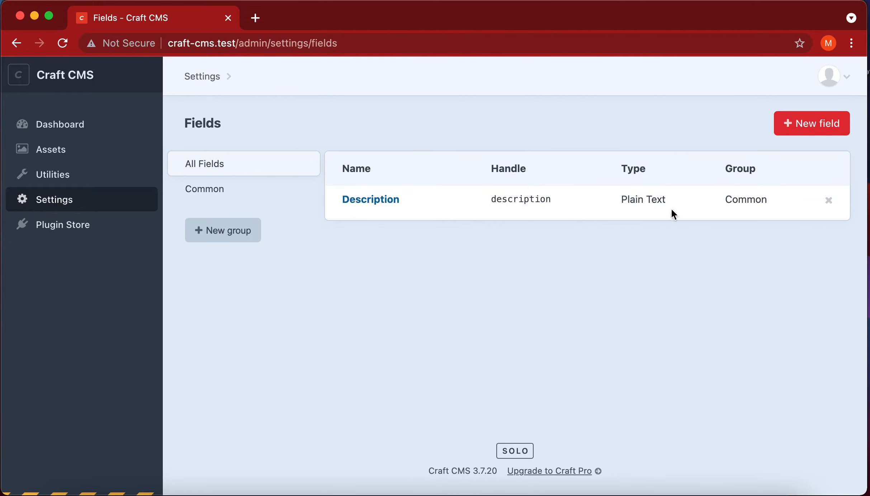
click(380, 205)
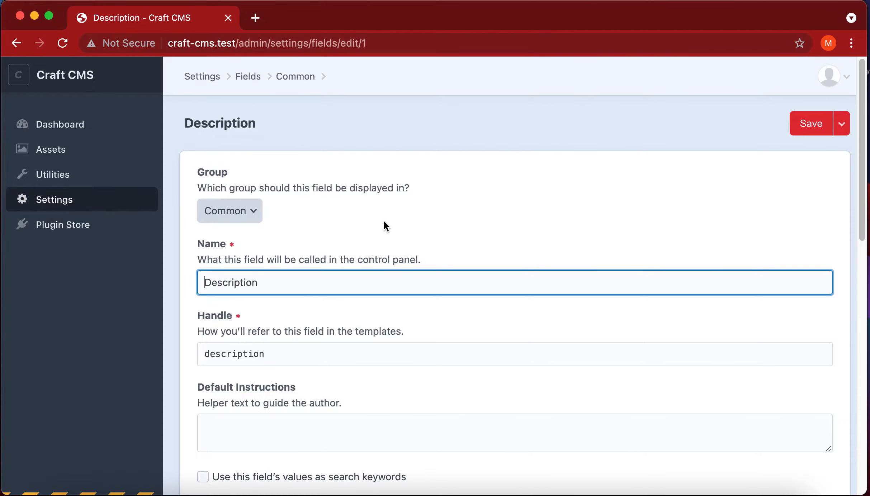
click(809, 136)
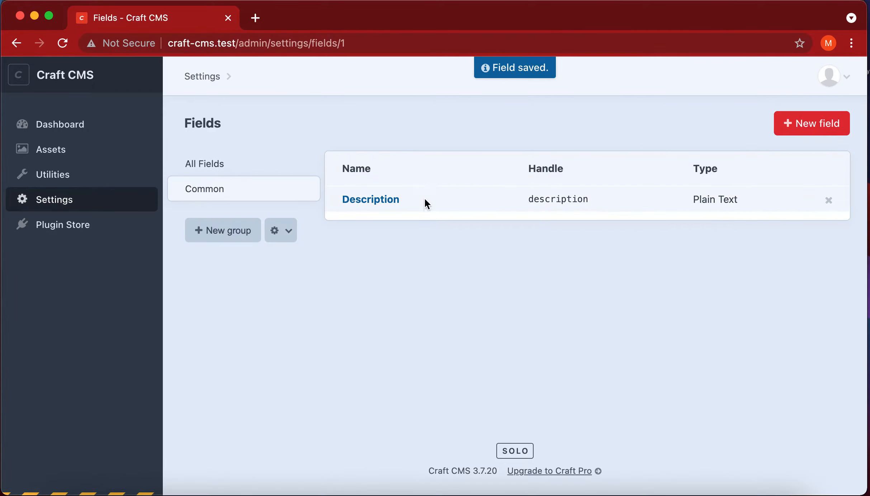
Step: Open the Description field and examine its name, handle and default instructions settings
click(375, 201)
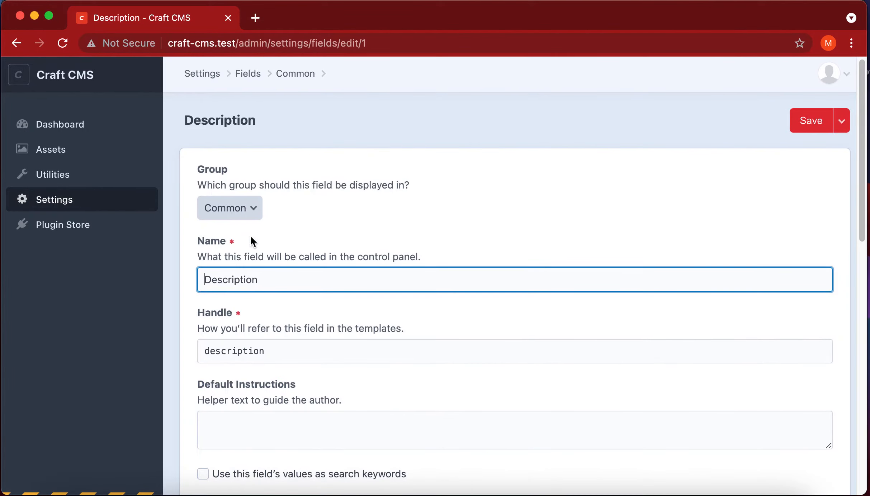
scroll(340, 269, down, 3)
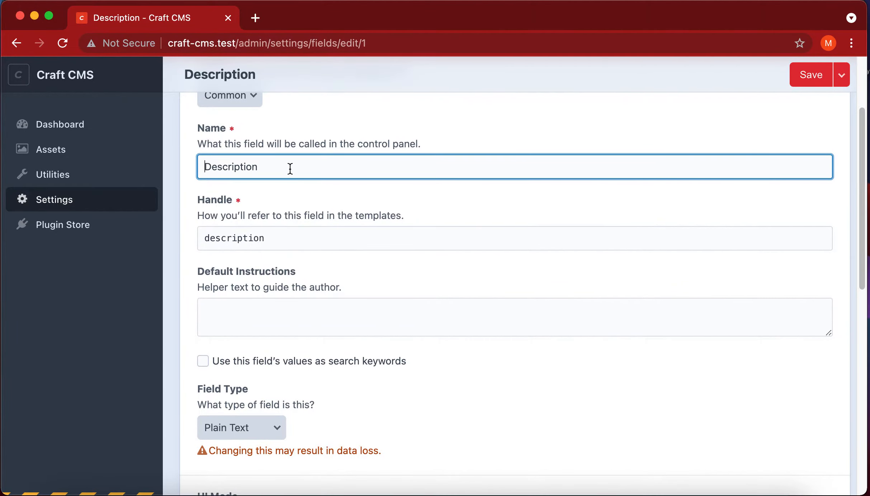
scroll(290, 168, up, 3)
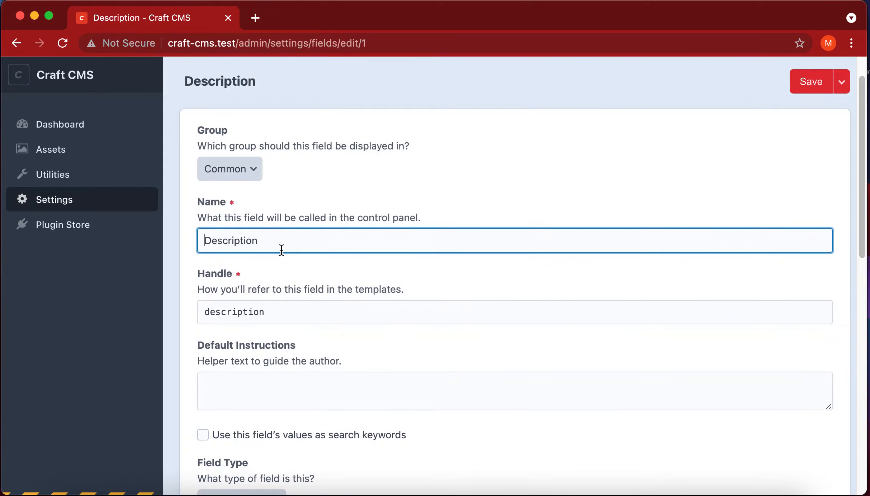
click(267, 304)
scroll(292, 310, down, 5)
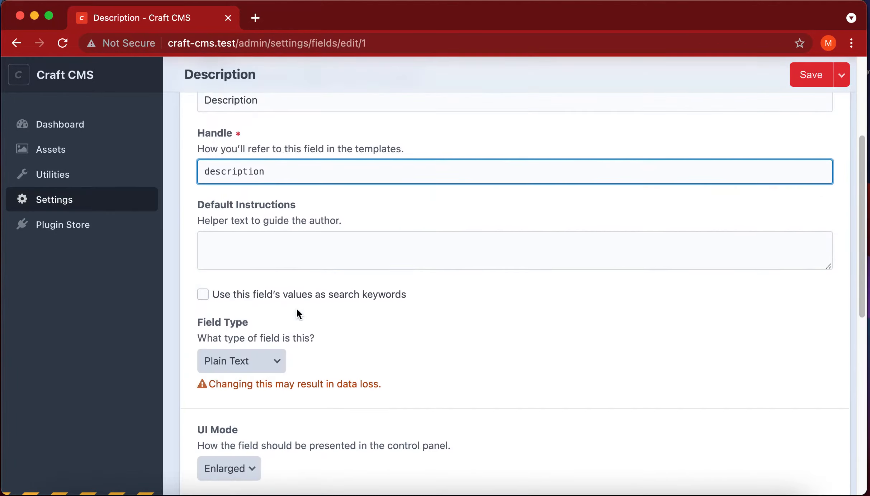
drag(312, 209, 209, 211)
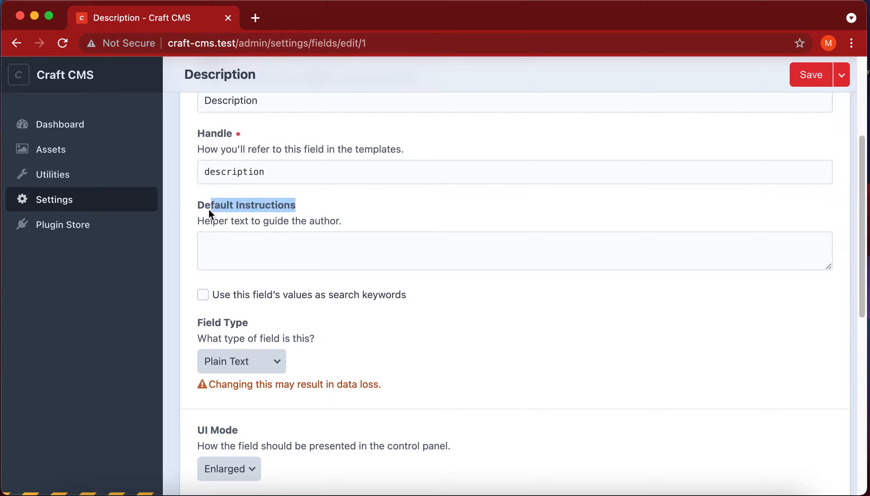
click(322, 217)
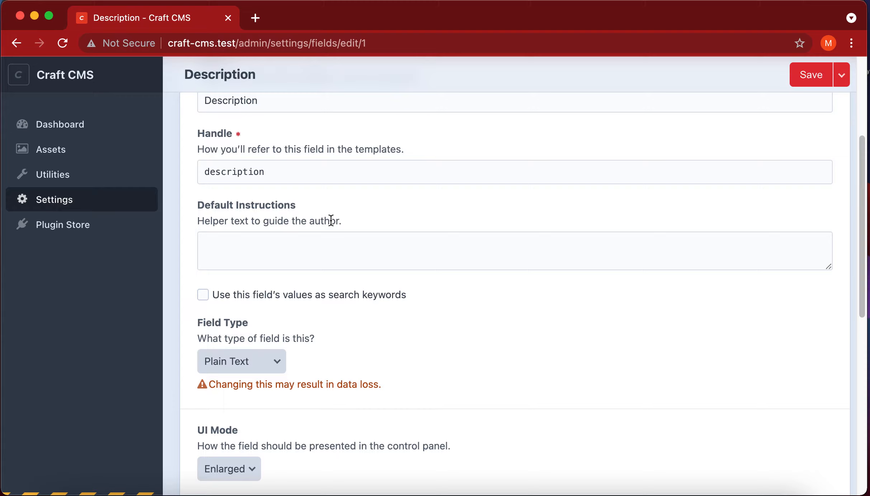
click(322, 244)
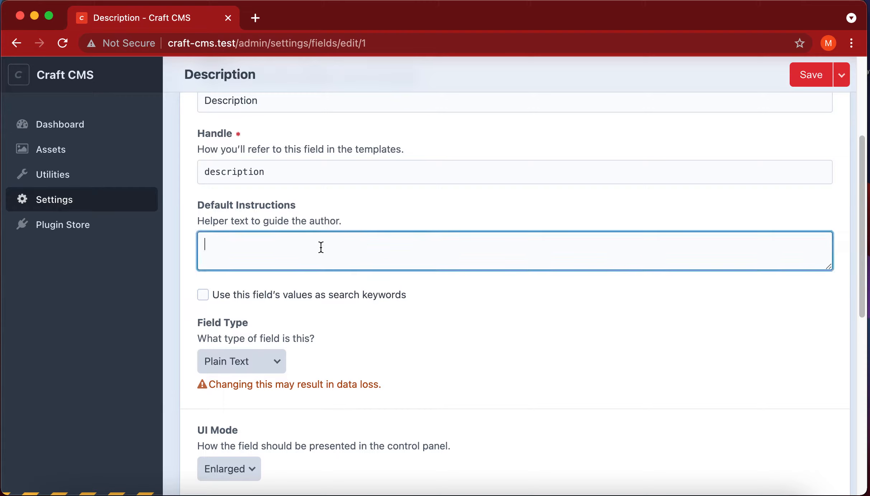
Step: Examine the Description field's option for using its values as search keywords
click(217, 300)
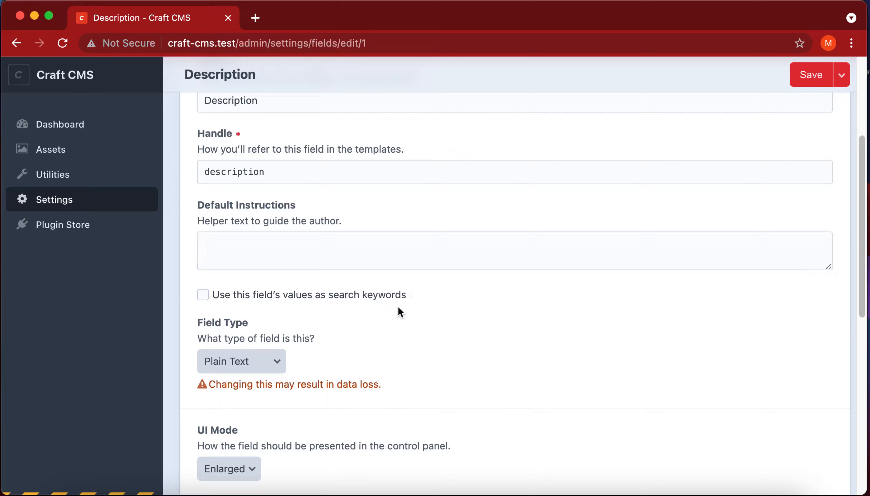
double_click(241, 301)
click(592, 396)
scroll(355, 218, up, 1)
scroll(356, 219, up, 4)
scroll(362, 224, down, 1)
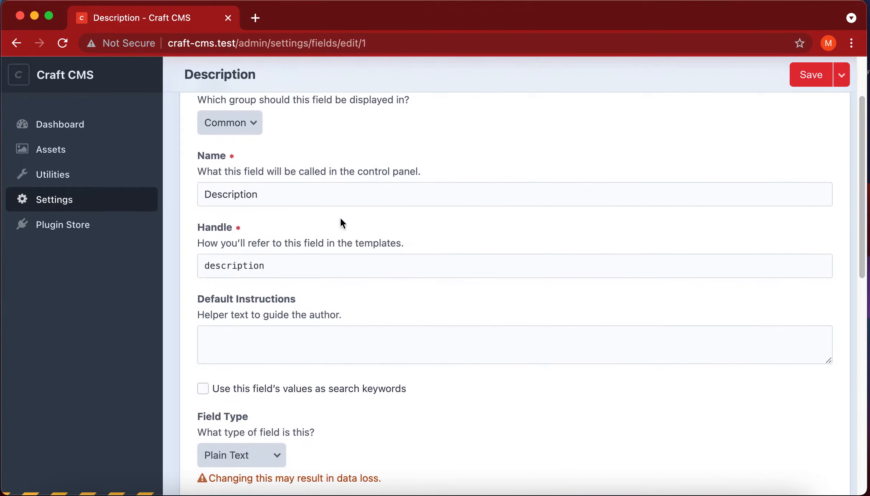
scroll(389, 270, down, 1)
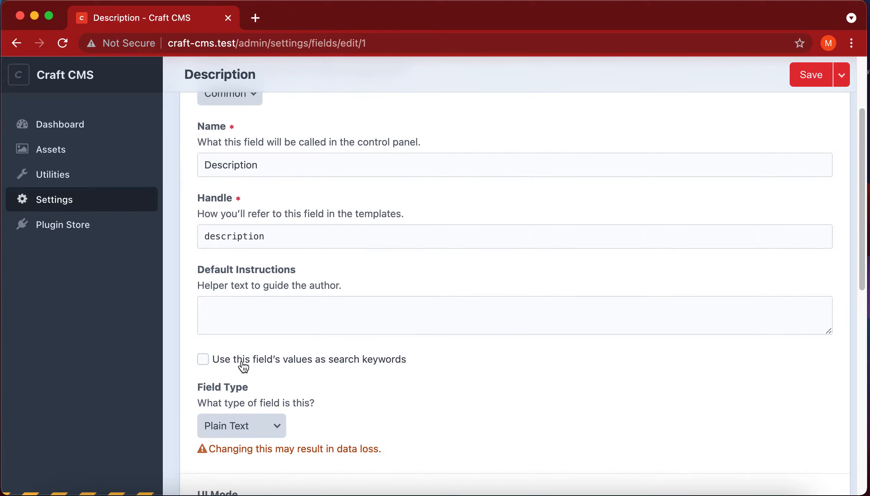
drag(218, 362, 456, 379)
click(457, 380)
Step: Examine the field types available for the Description field, leaving Plain Text selected
scroll(293, 367, down, 4)
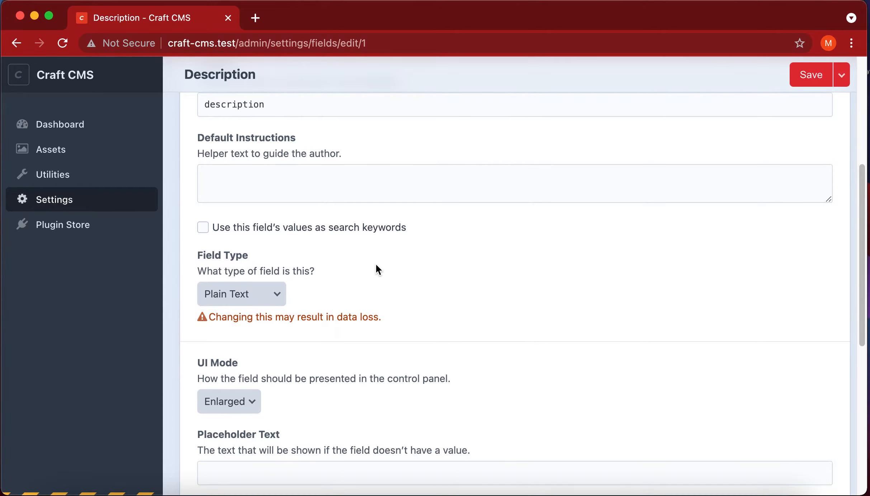
click(203, 261)
drag(198, 258, 254, 254)
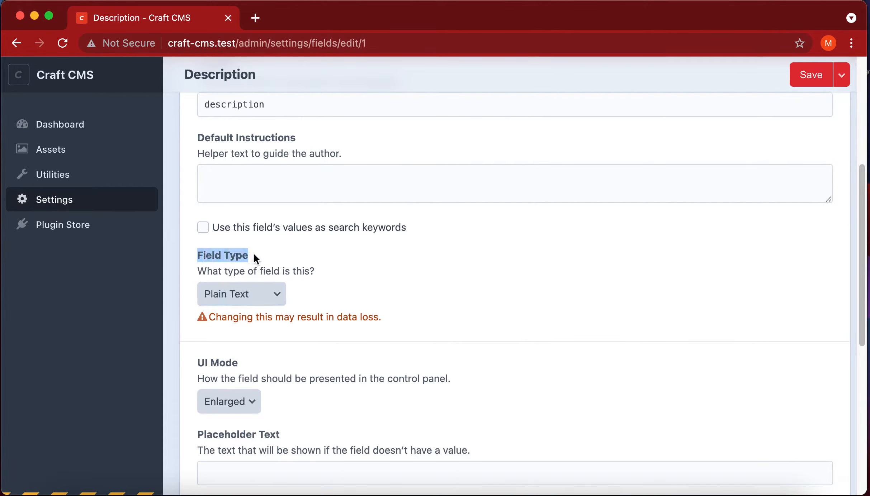
click(277, 294)
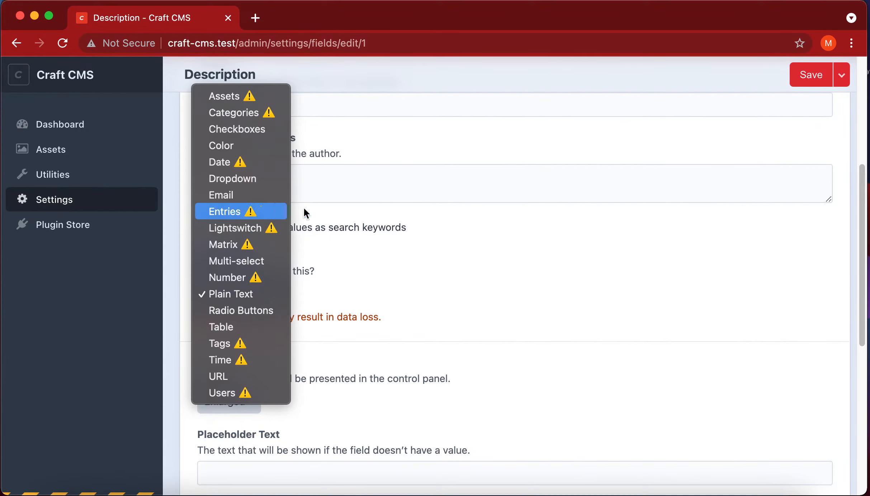
click(393, 320)
scroll(417, 261, up, 1)
scroll(394, 233, down, 1)
click(349, 285)
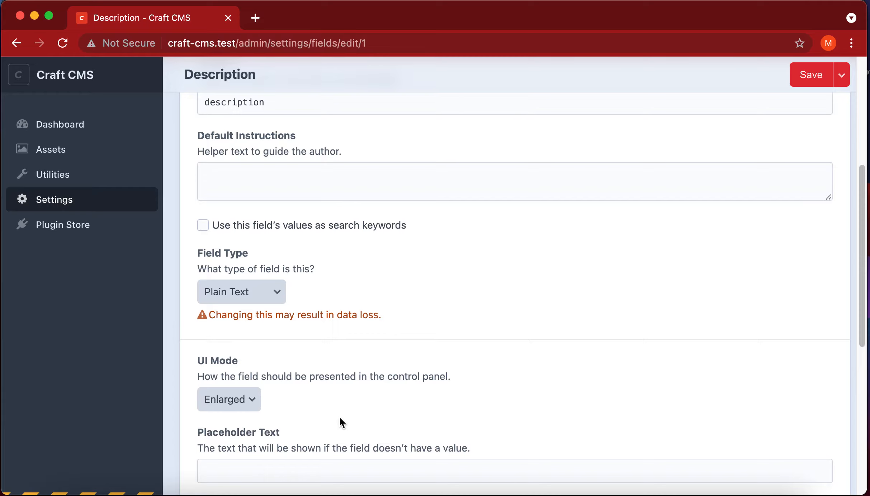
Step: Keep the Description field's UI mode at Enlarged, review its placeholder, limit and line break options, and save the field
click(249, 408)
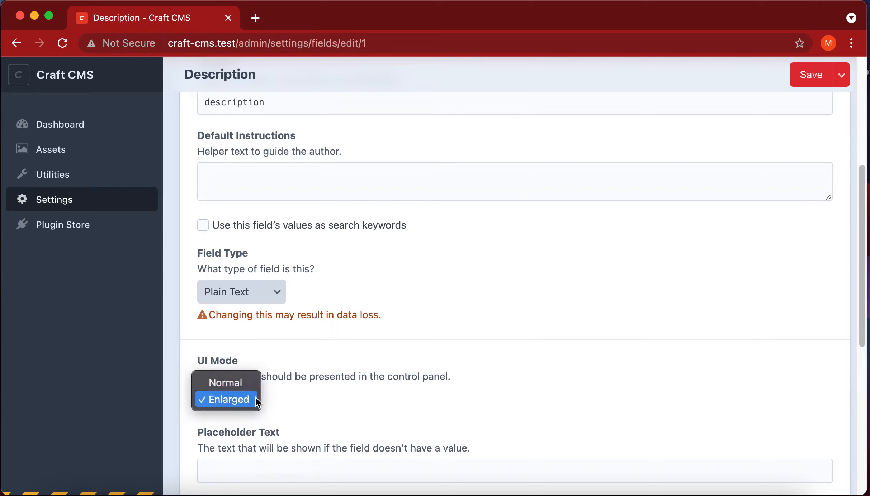
click(255, 399)
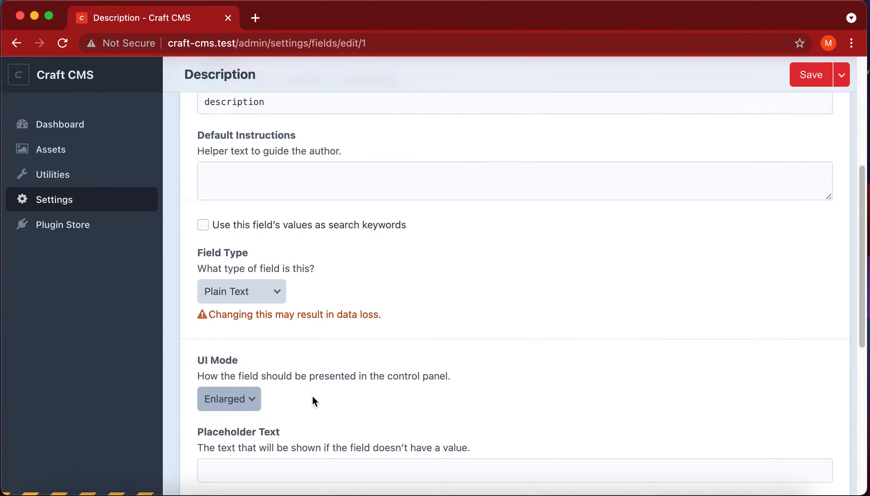
scroll(312, 395, down, 1)
click(241, 453)
click(295, 157)
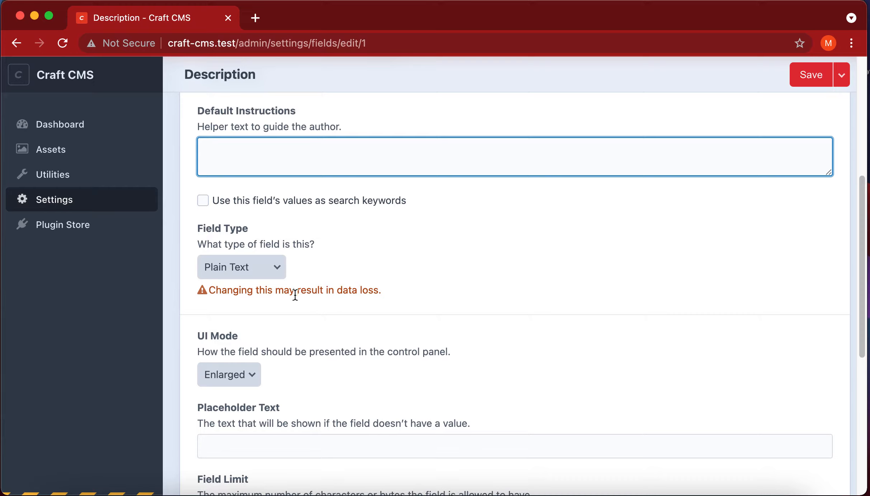
scroll(350, 328, down, 6)
scroll(350, 327, down, 5)
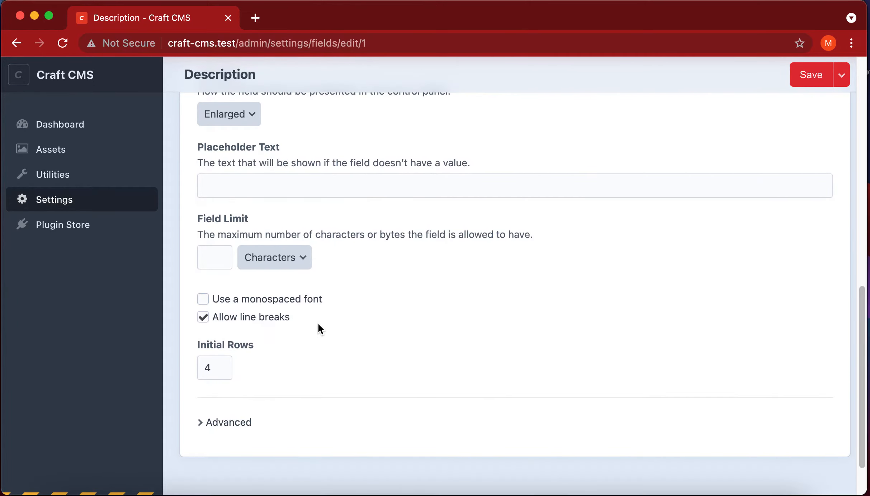
scroll(204, 359, up, 1)
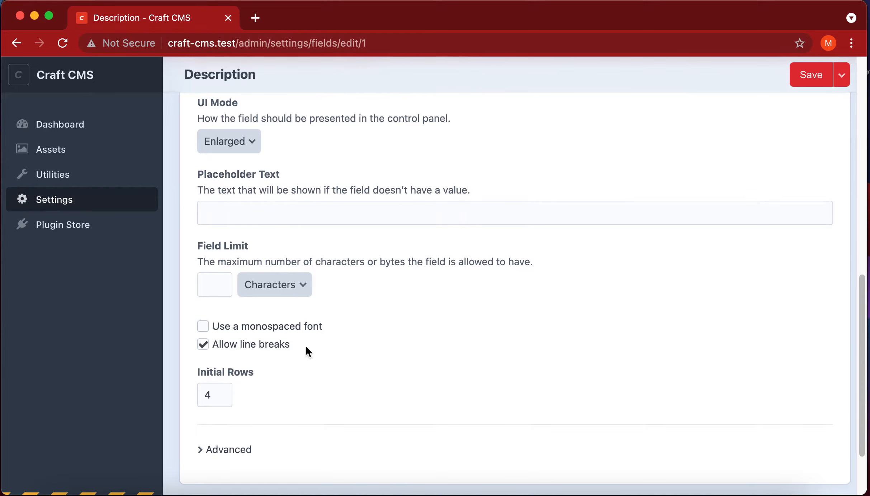
click(793, 83)
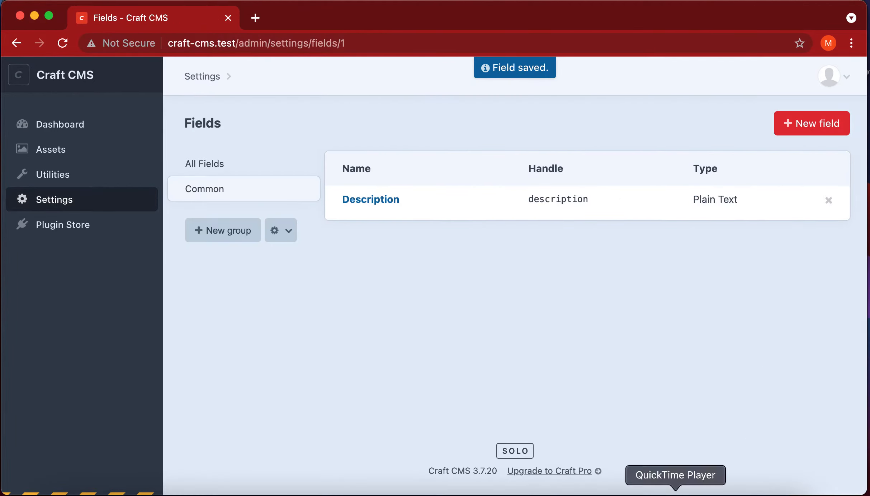
Step: Check the homepage sections in Figma, return to Chrome and start a new field named Image in the Common group
click(630, 494)
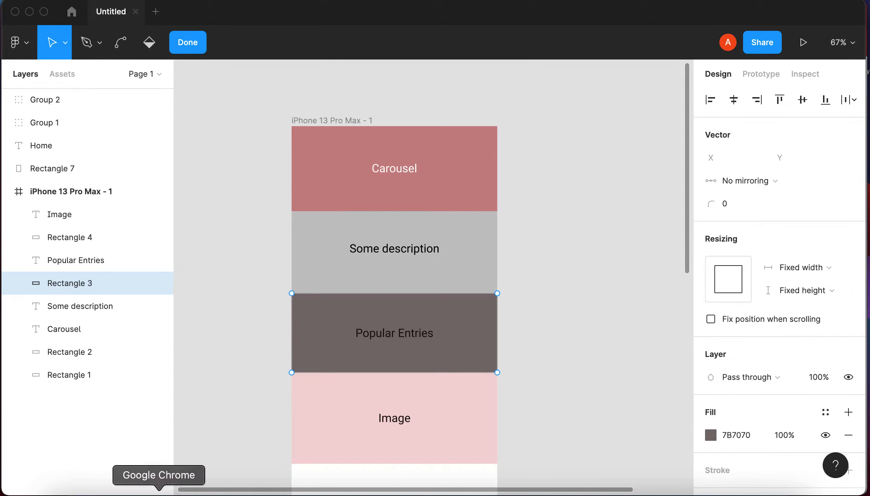
click(159, 494)
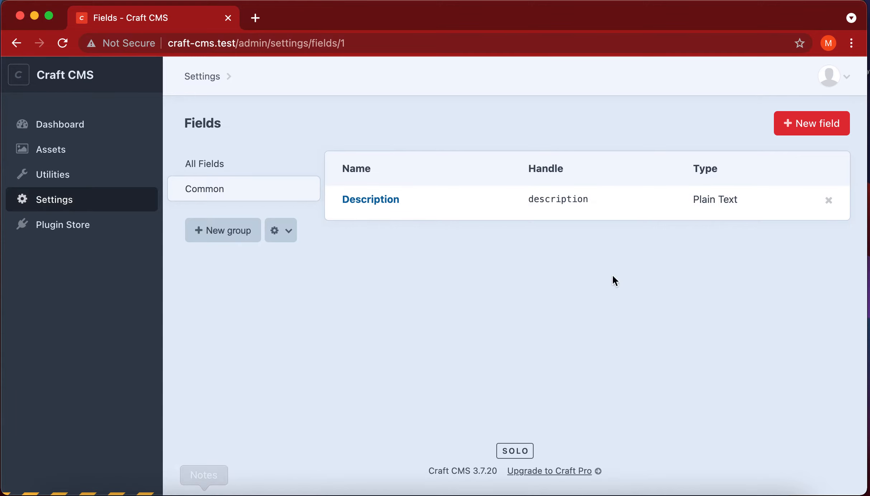
click(791, 134)
text(Image)
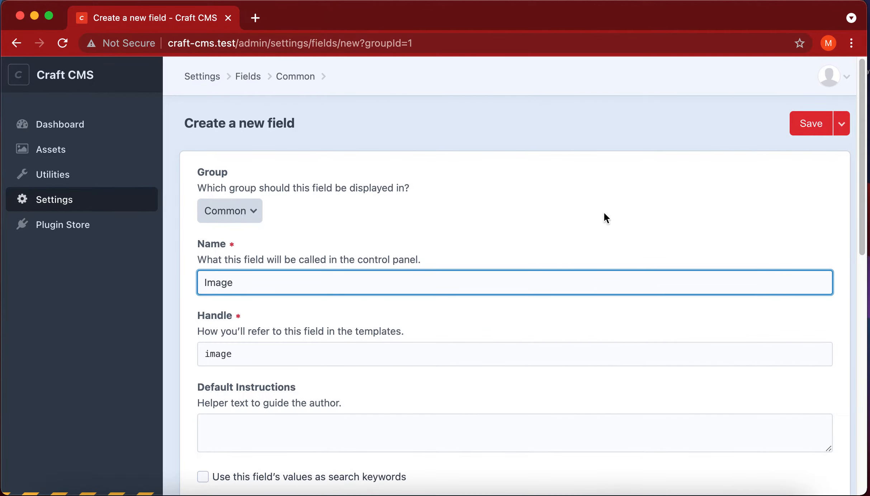
scroll(604, 211, down, 1)
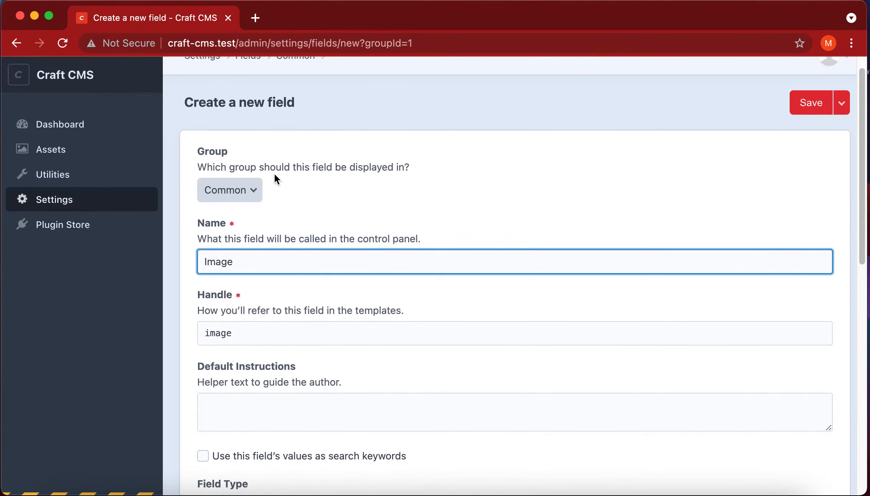
click(255, 186)
click(292, 198)
Step: Set the field type of the new Image field to Assets
scroll(324, 201, down, 4)
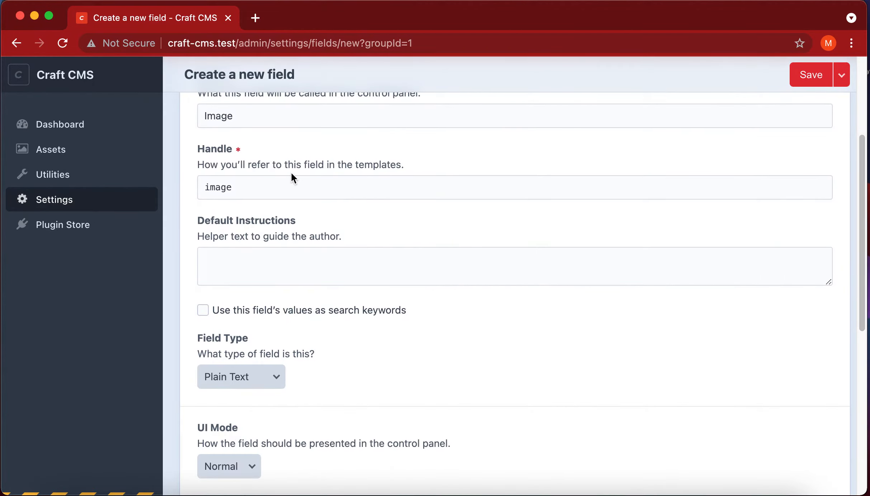
scroll(291, 173, up, 1)
scroll(291, 172, down, 1)
scroll(309, 226, down, 4)
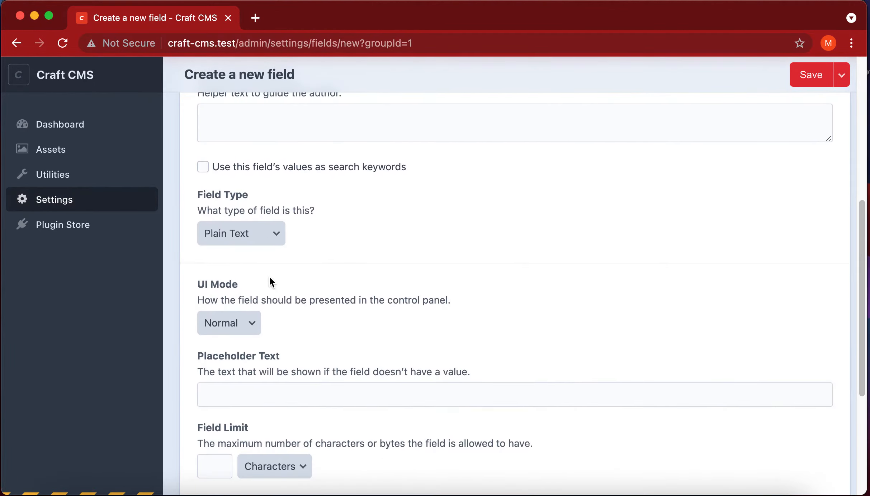
click(273, 235)
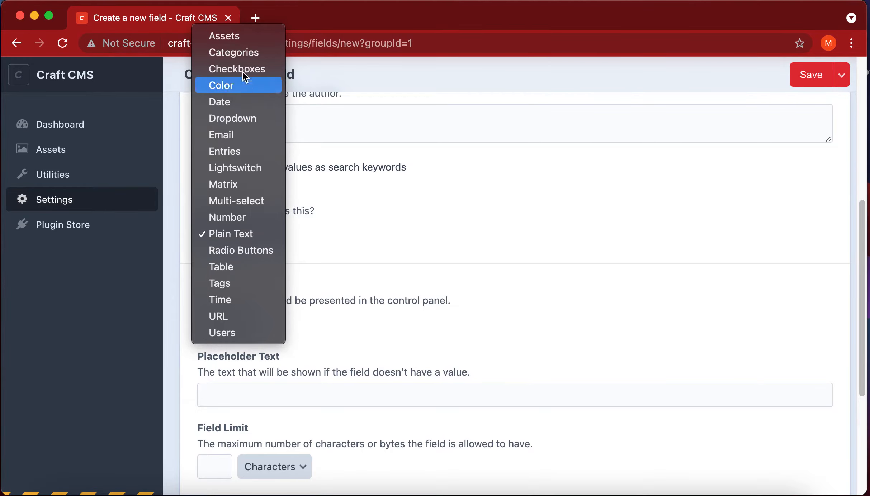
click(244, 40)
Step: Review the Image field's asset source and storage location options and enable restricting its allowed file types
scroll(303, 211, down, 3)
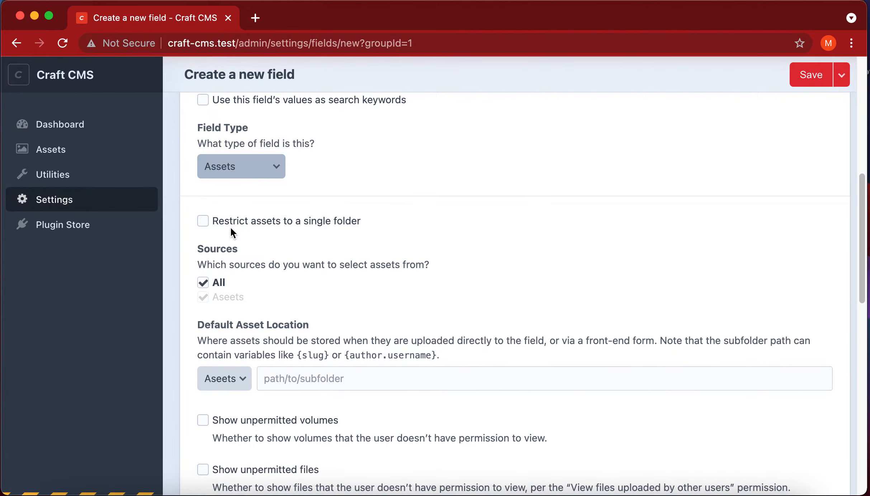
scroll(405, 262, down, 2)
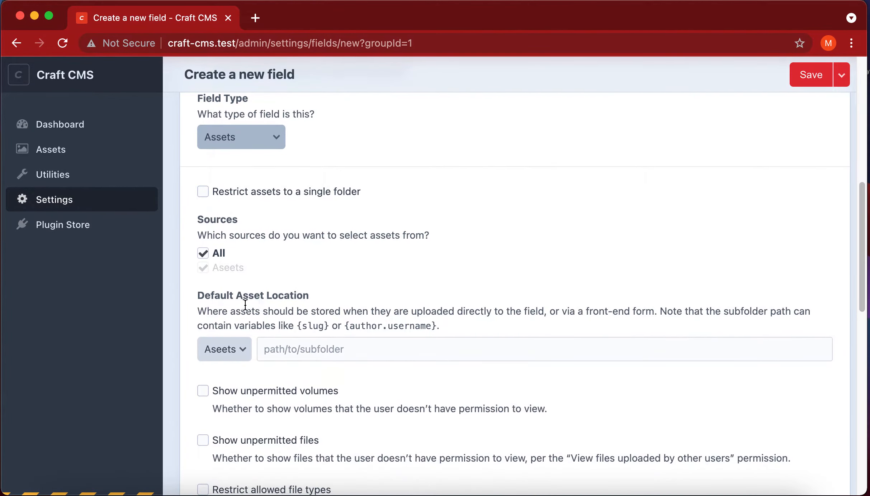
scroll(310, 291, down, 2)
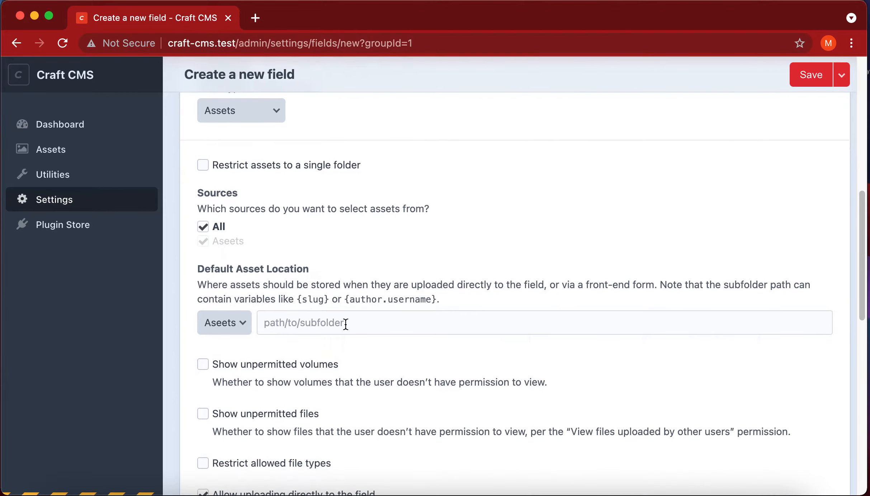
scroll(372, 254, down, 10)
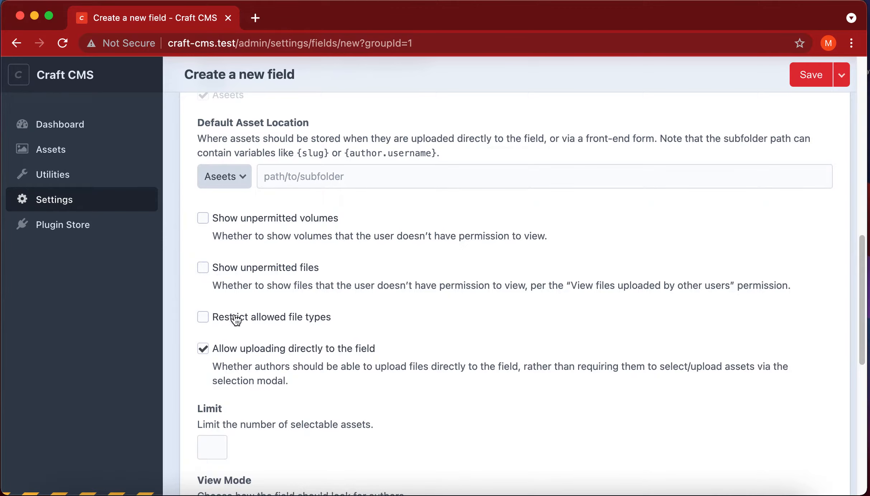
scroll(217, 349, down, 1)
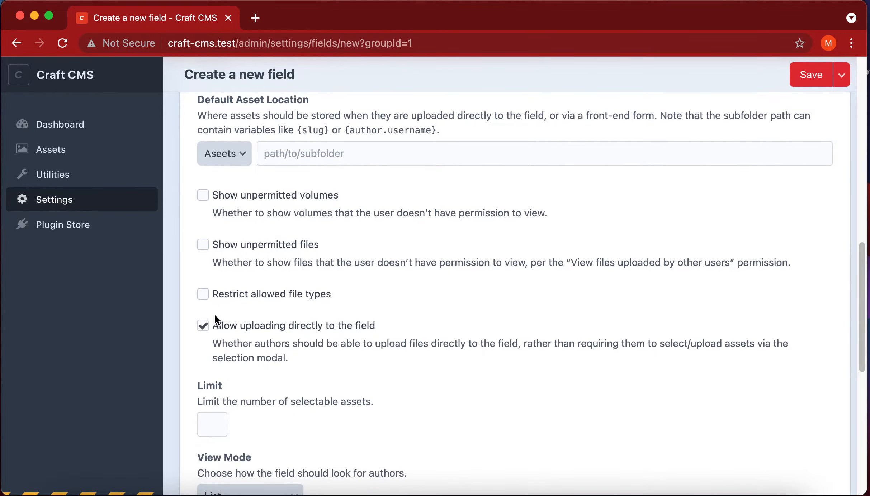
click(207, 298)
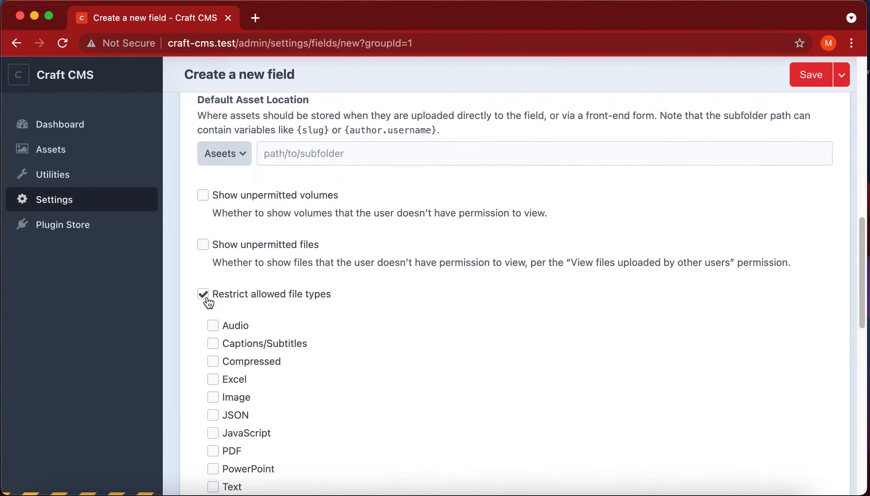
scroll(301, 366, down, 3)
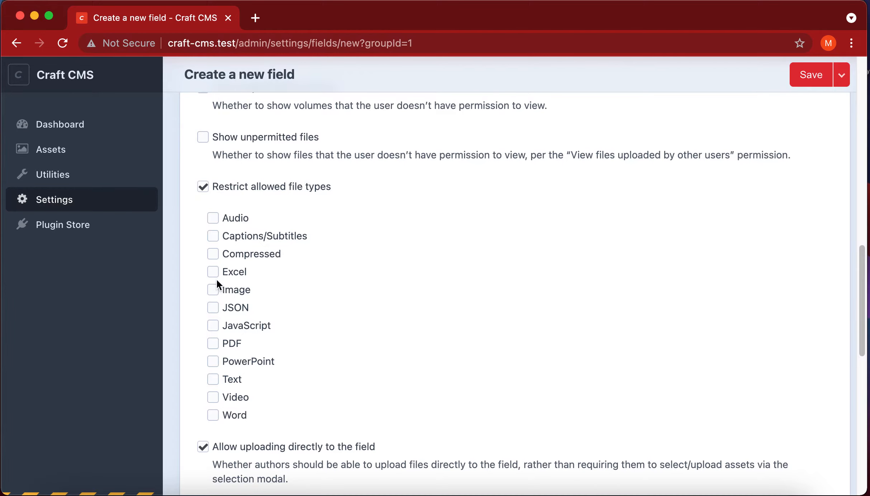
scroll(372, 366, down, 10)
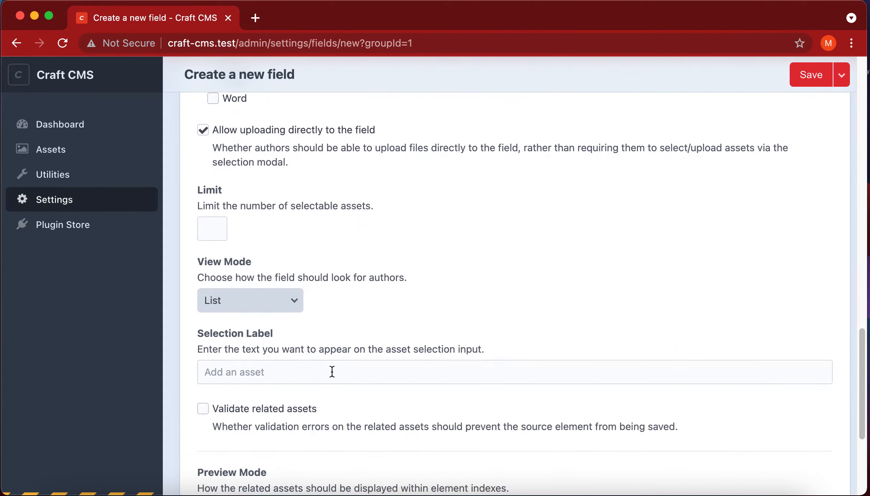
Step: Limit the Image field to 1 selectable asset and save the field
drag(205, 162, 373, 167)
click(373, 171)
scroll(369, 186, up, 4)
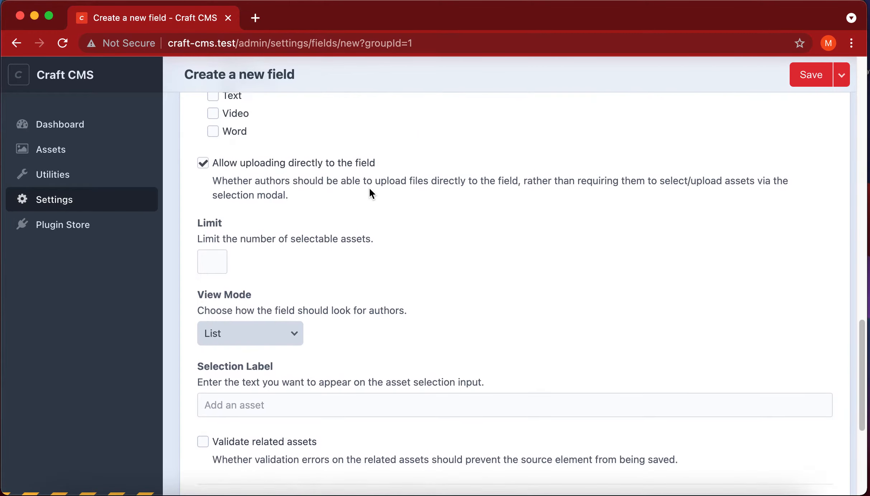
scroll(297, 208, down, 4)
click(215, 191)
text(1)
click(404, 245)
scroll(405, 246, down, 5)
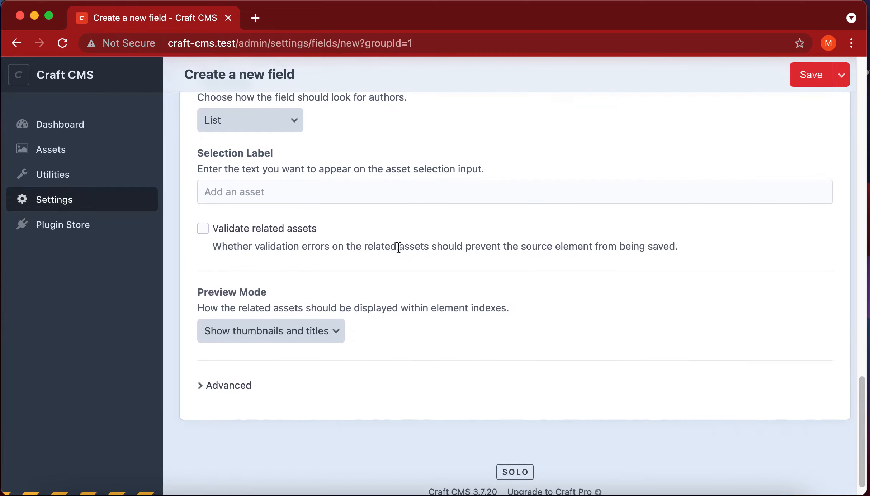
click(821, 81)
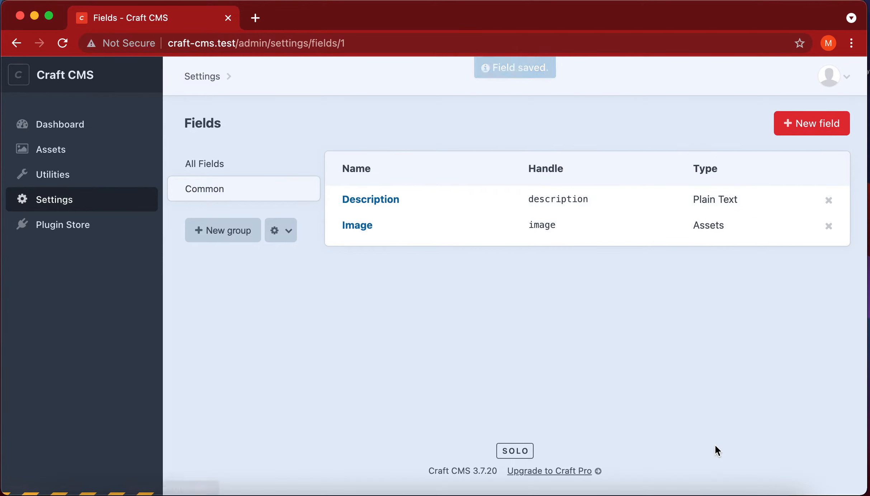
Step: Switch to Figma and examine the Popular Entries section and its neighbours in the homepage layout
click(631, 491)
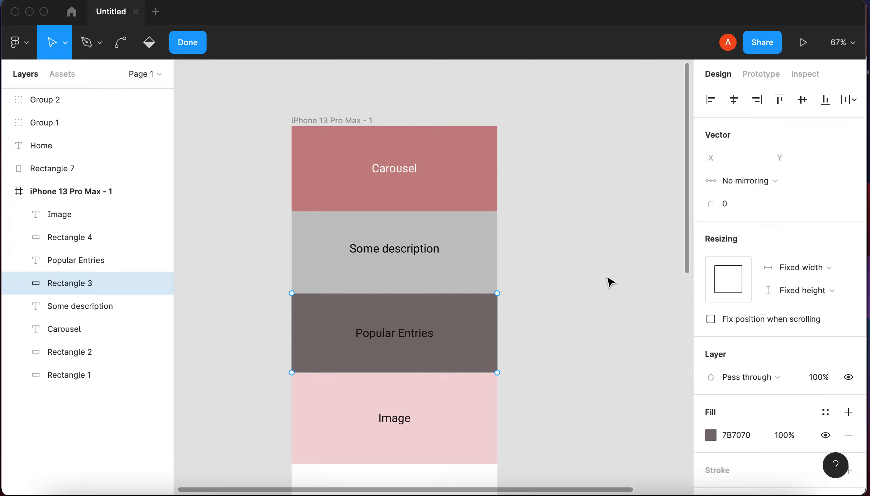
scroll(611, 284, down, 3)
scroll(611, 283, right, 5)
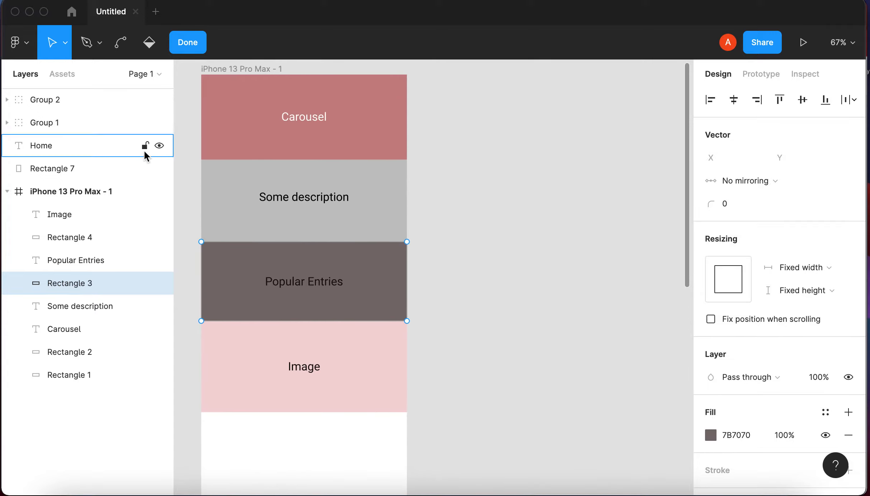
scroll(479, 270, right, 2)
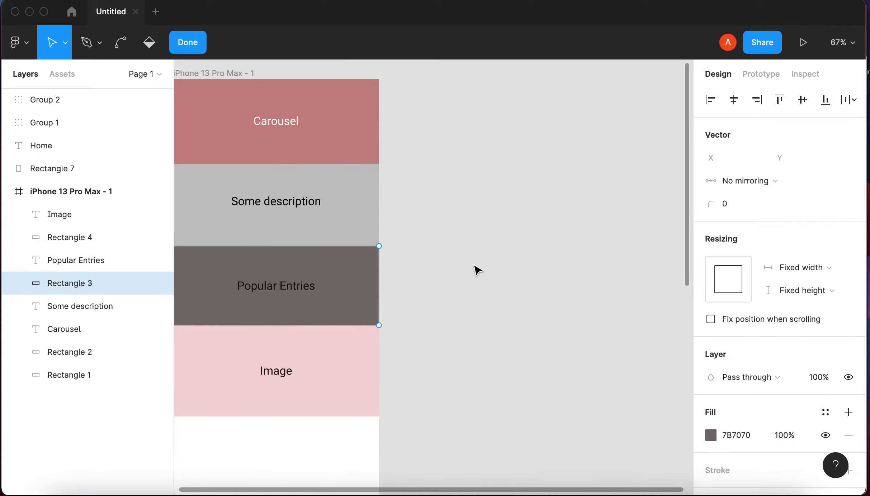
scroll(479, 271, right, 1)
scroll(477, 269, down, 1)
scroll(472, 267, right, 1)
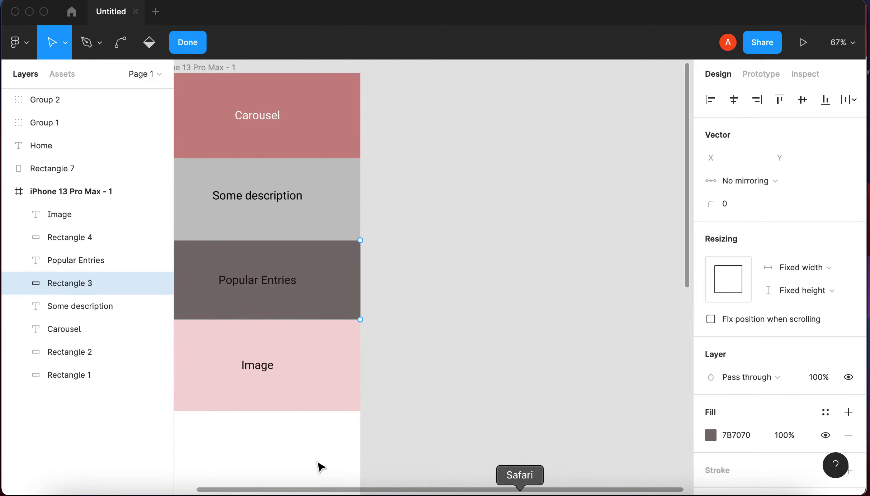
Step: Return to Chrome, start another new field from the Craft CMS field settings and set its field type to Entries
click(159, 493)
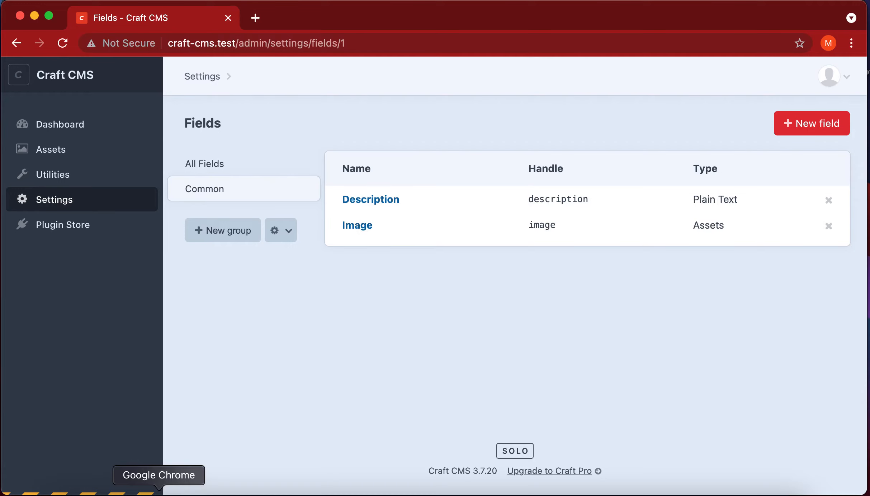
click(84, 198)
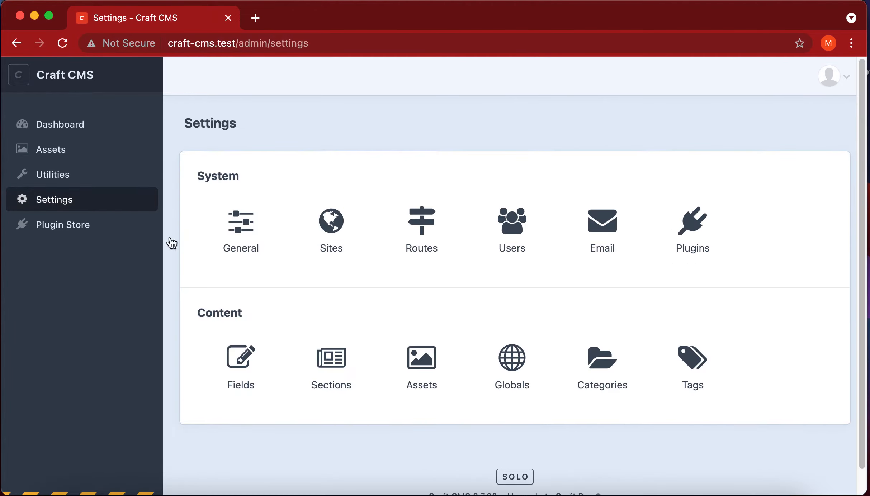
click(261, 378)
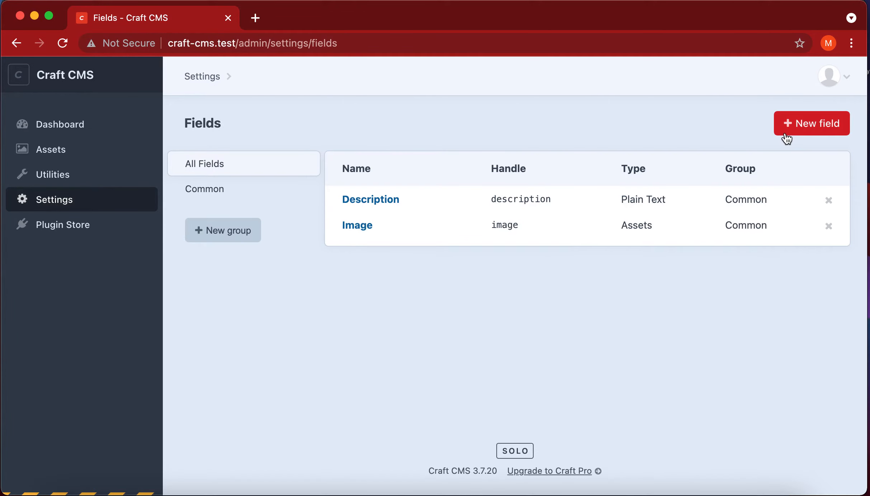
click(786, 138)
scroll(308, 295, down, 5)
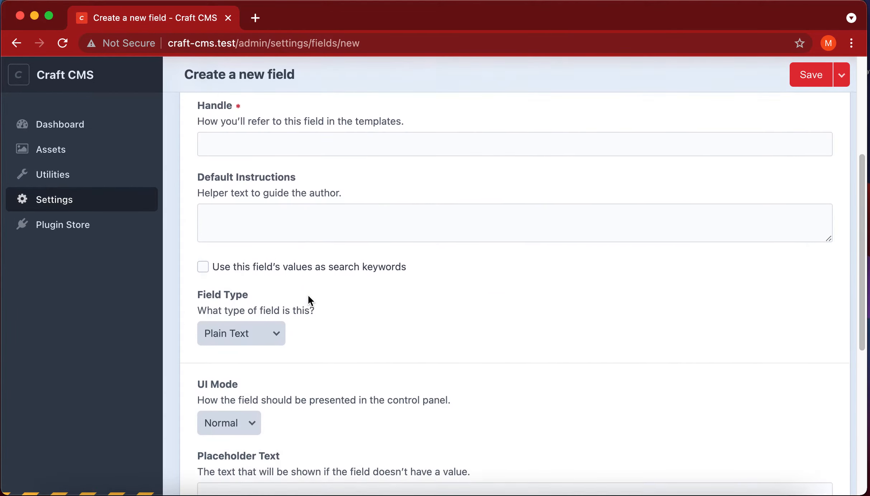
click(252, 313)
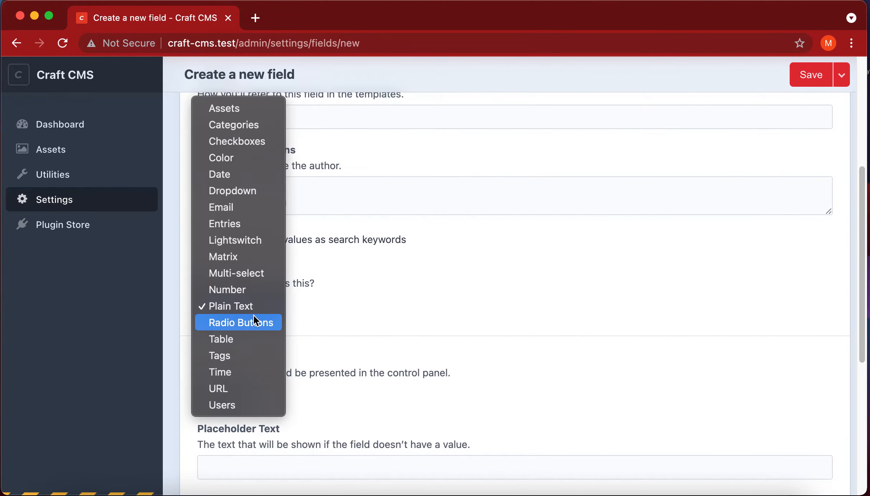
click(251, 227)
scroll(392, 297, down, 5)
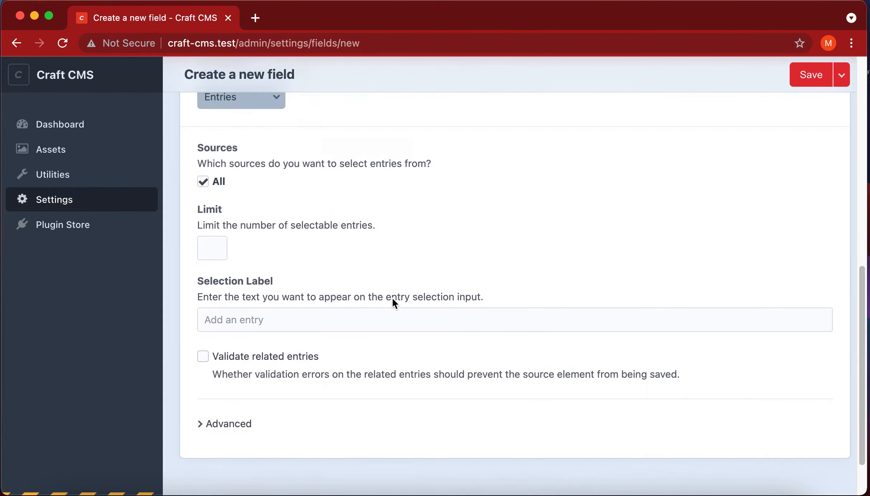
Step: Review the entry limit options and name the new Entries field Popular Entries
drag(215, 225, 369, 225)
scroll(430, 269, down, 2)
scroll(429, 269, up, 10)
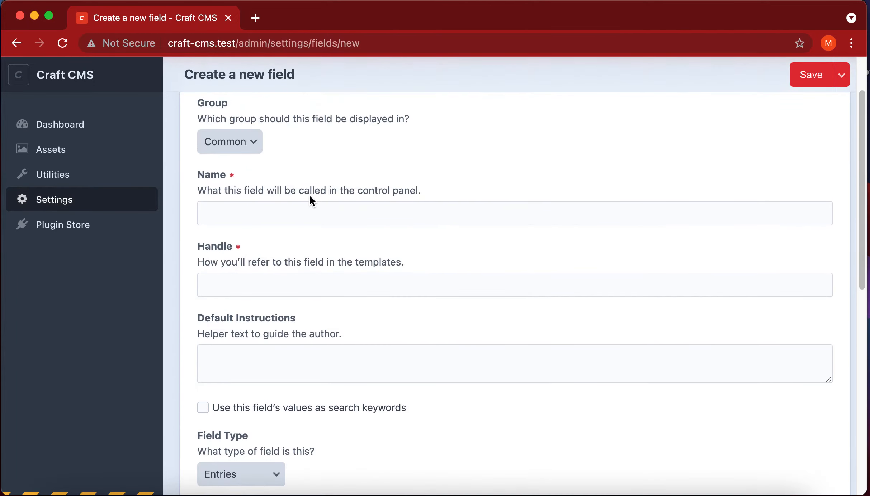
click(306, 204)
text(Po)
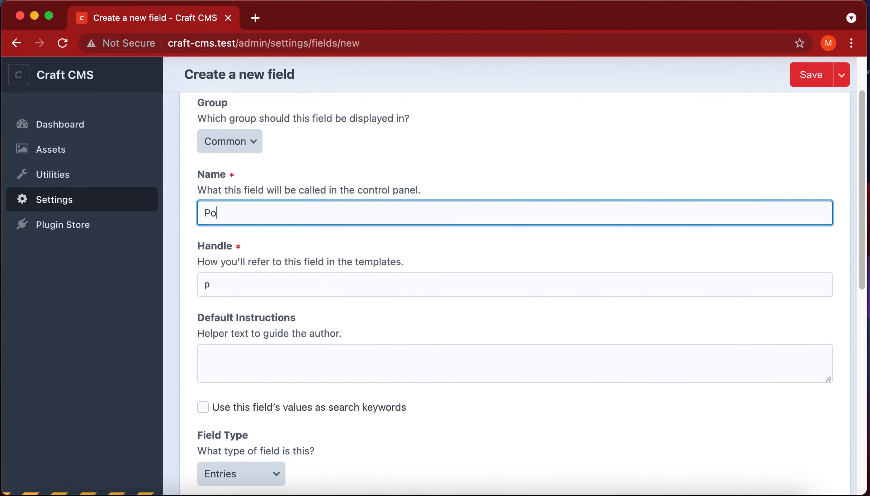
text(pular Entries)
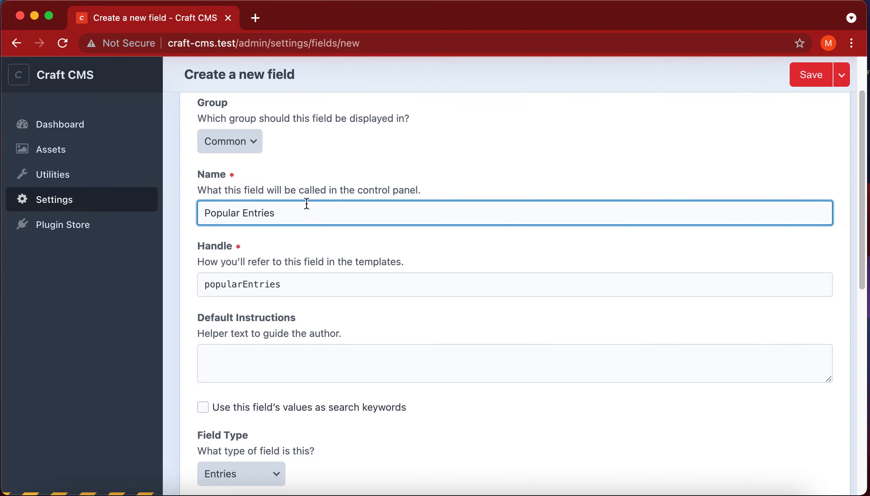
Step: Review the Popular Entries field's settings, keeping all sources and no entry limit, and save the field
scroll(202, 432, down, 2)
scroll(271, 425, down, 2)
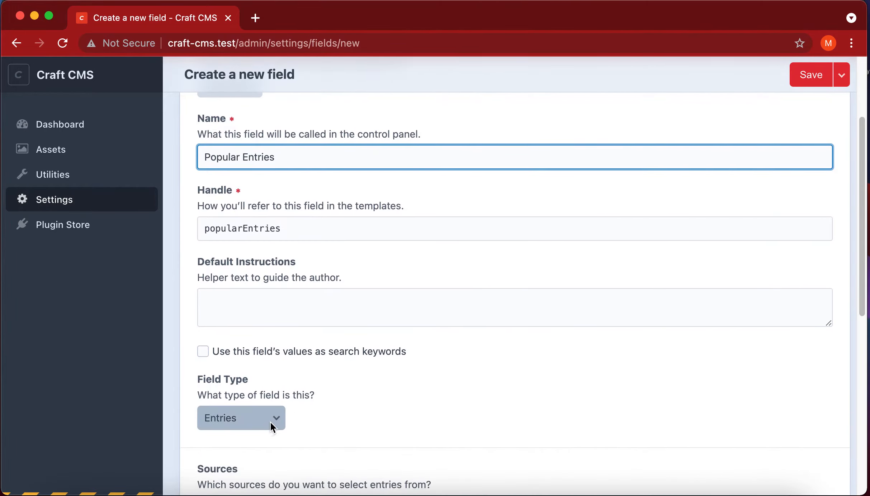
scroll(320, 414, down, 6)
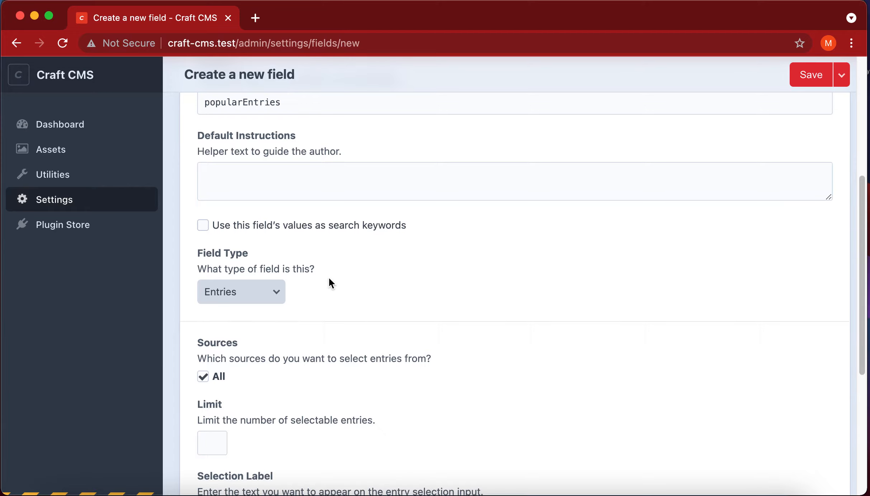
scroll(328, 276, down, 6)
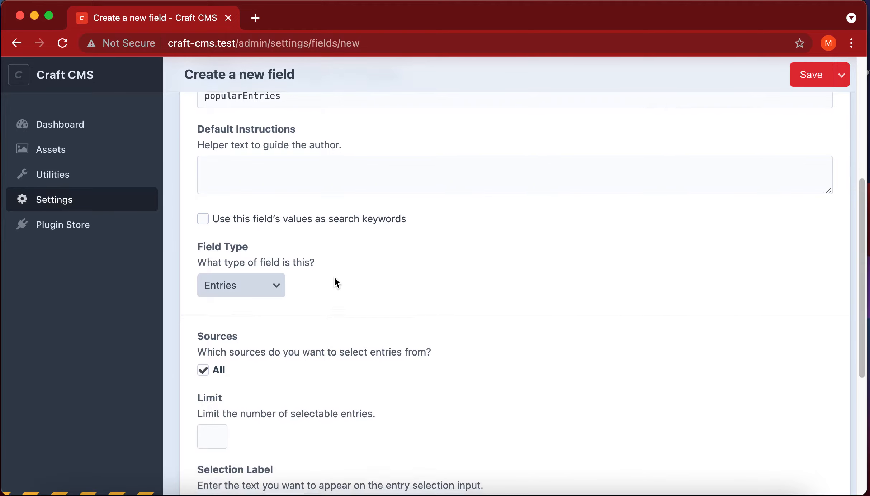
scroll(277, 260, up, 4)
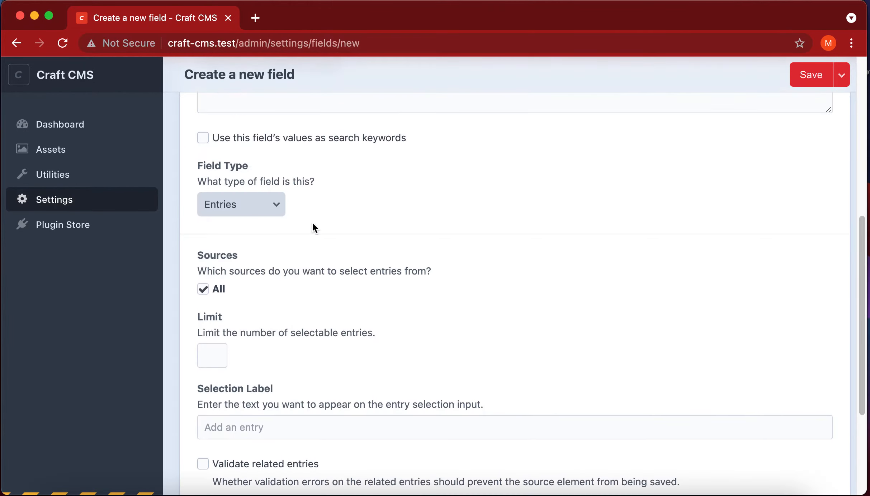
scroll(342, 229, up, 4)
scroll(412, 237, down, 2)
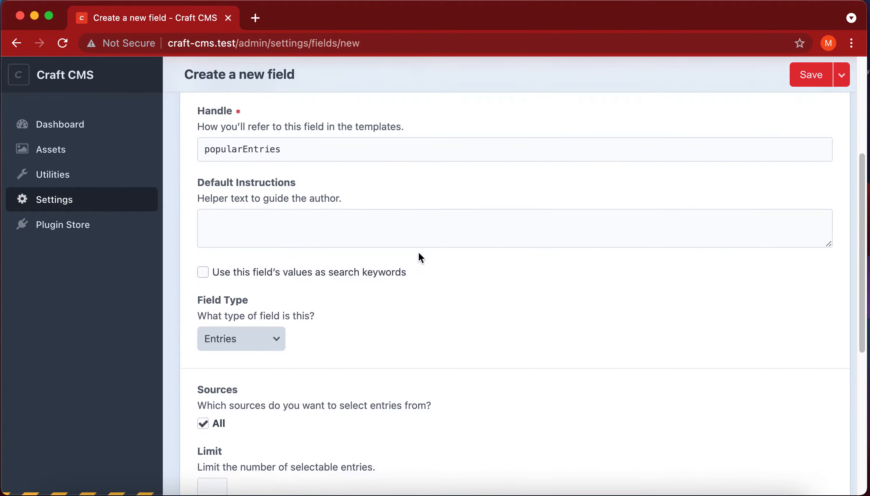
scroll(486, 202, down, 8)
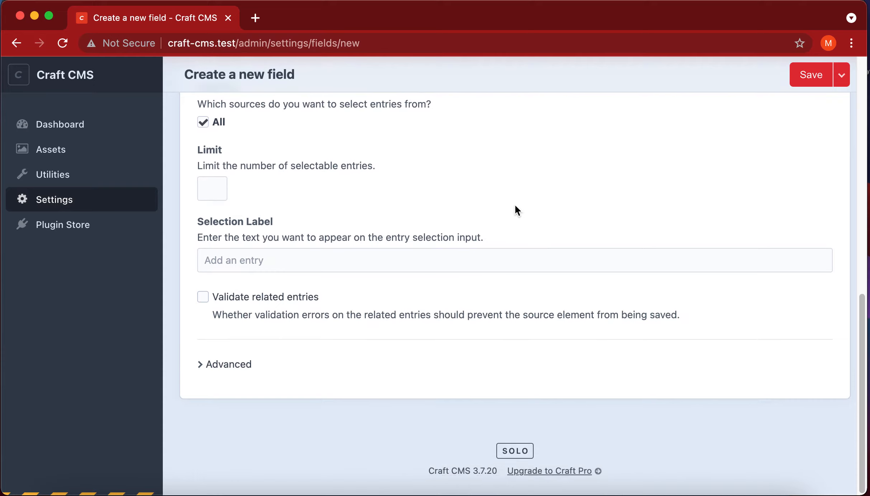
click(807, 75)
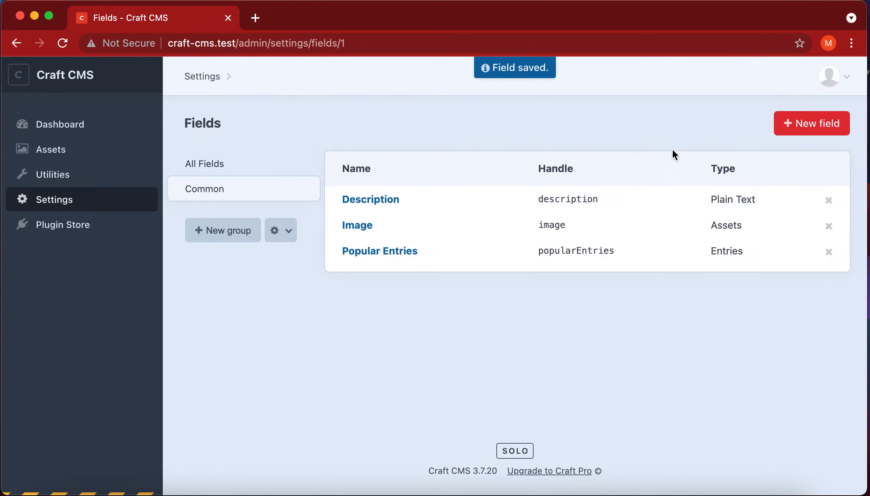
Step: Create a new field in the Common group named Coursel and set its field type to Matrix
click(788, 123)
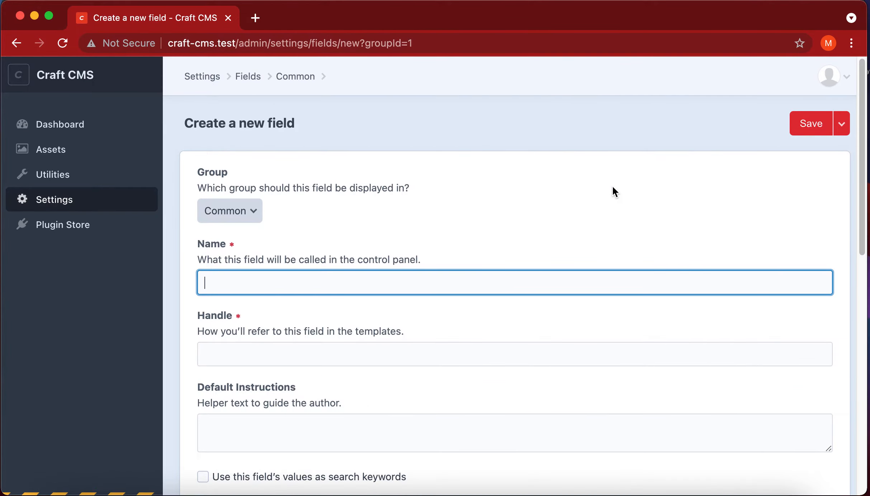
text(Coursel)
key(Tab)
scroll(568, 265, down, 5)
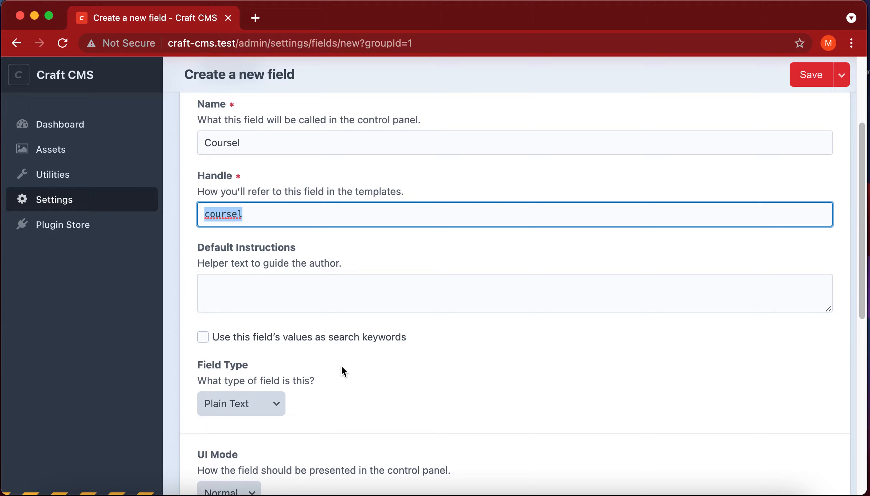
scroll(354, 321, down, 5)
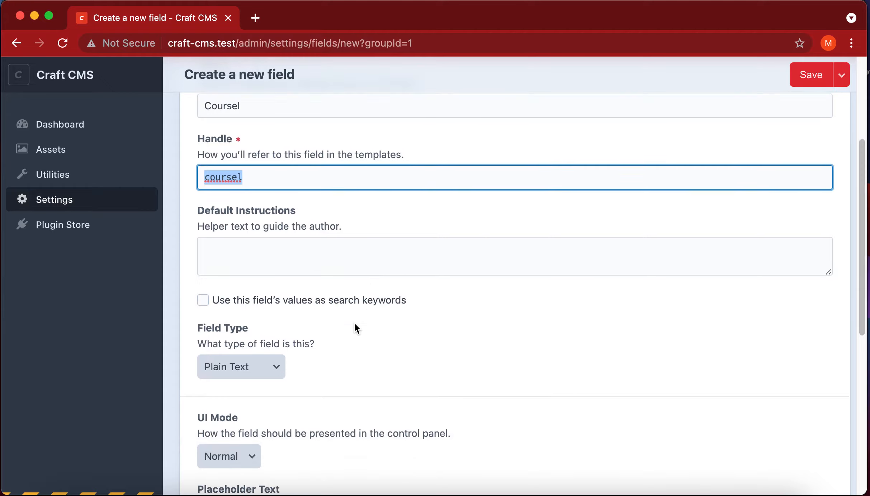
click(274, 285)
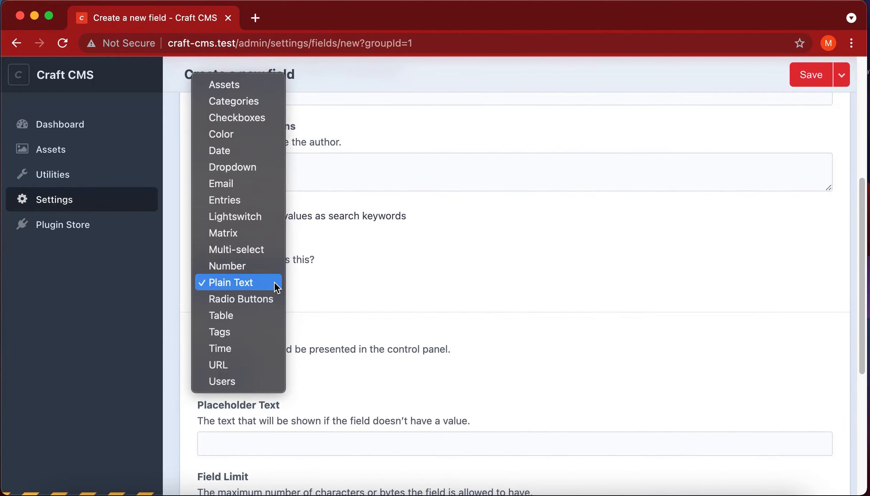
key(m)
key(Return)
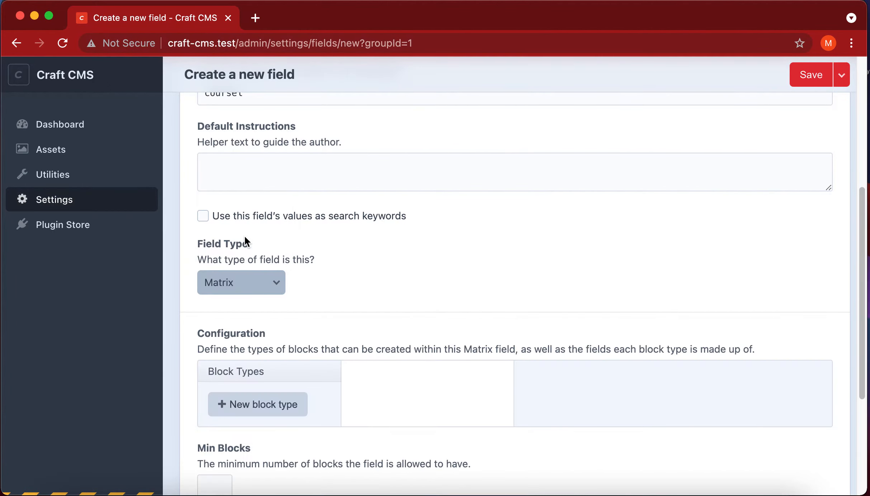
Step: Create a block type named carouse in the Matrix field's configuration
scroll(295, 344, down, 5)
click(272, 276)
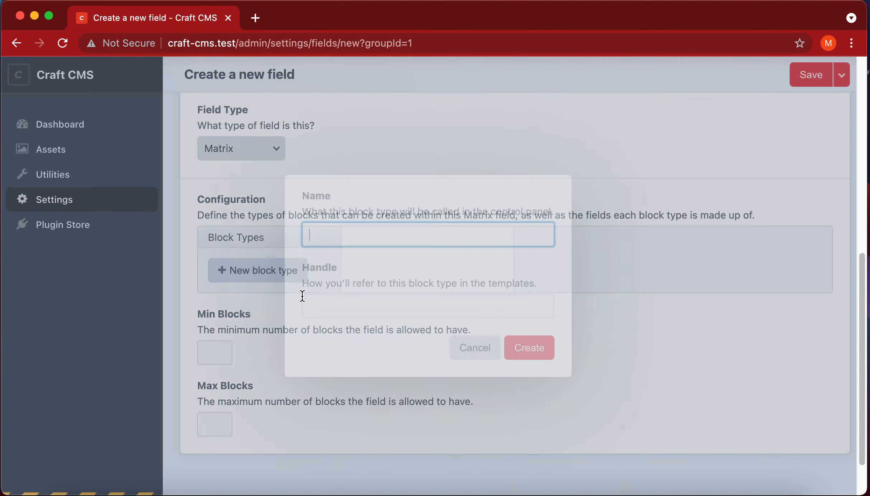
text(Image)
key(BackSpace)
key(BackSpace)
key(BackSpace)
key(BackSpace)
key(BackSpace)
text(co)
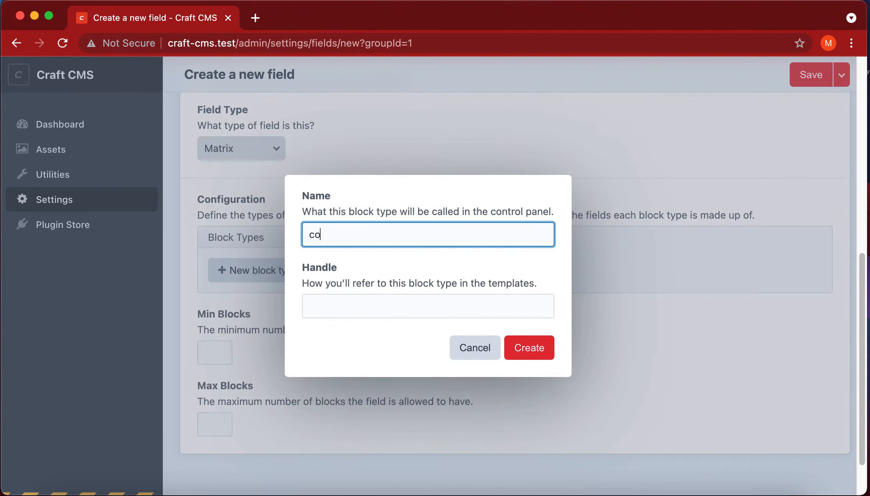
key(BackSpace)
text(arouse)
key(Return)
Step: Name the block type's first field Image and set its field type to Assets
text(Image)
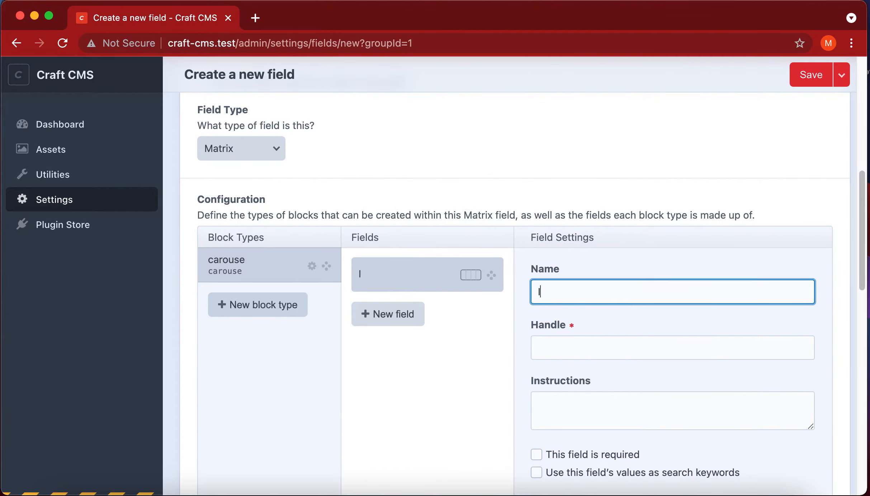
scroll(574, 316, down, 5)
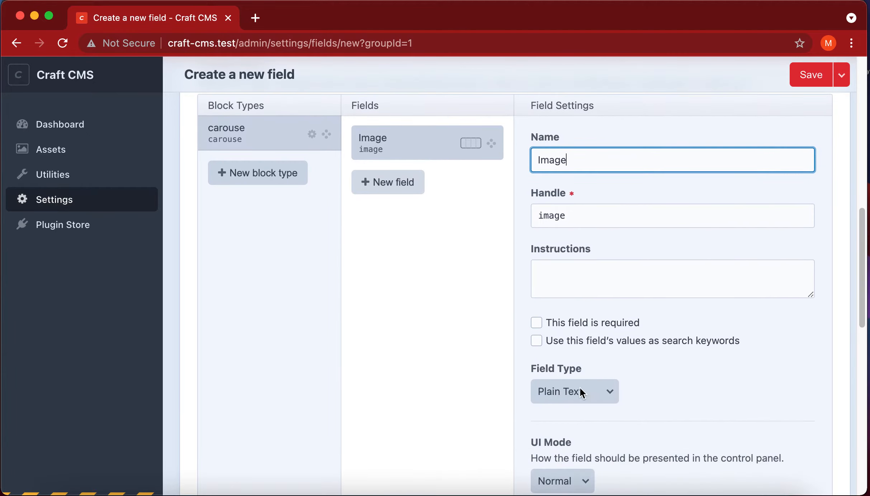
click(581, 388)
click(576, 214)
scroll(629, 349, down, 8)
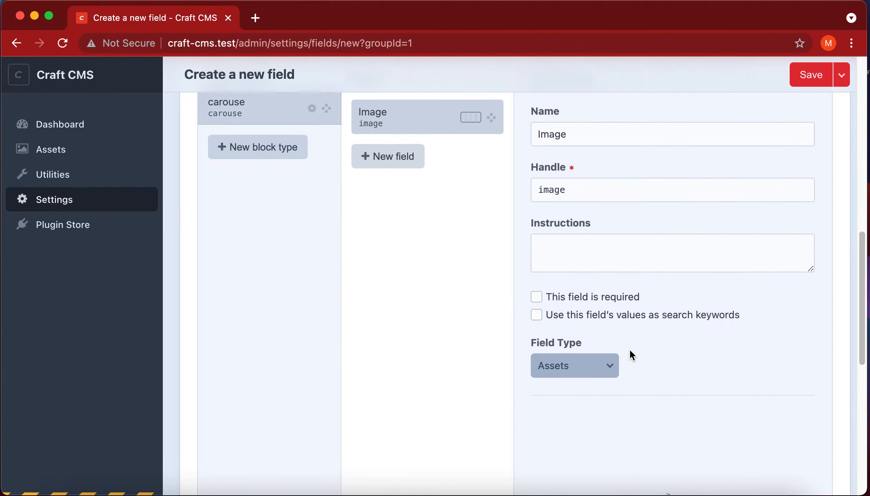
Step: Limit the block's Image field to 1 asset and restrict its allowed file types to Image
scroll(630, 351, down, 7)
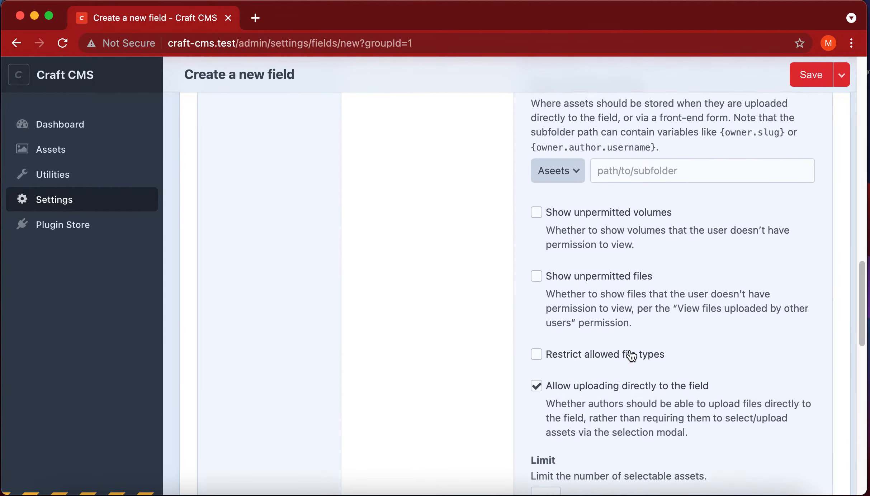
click(543, 447)
text(1)
click(549, 310)
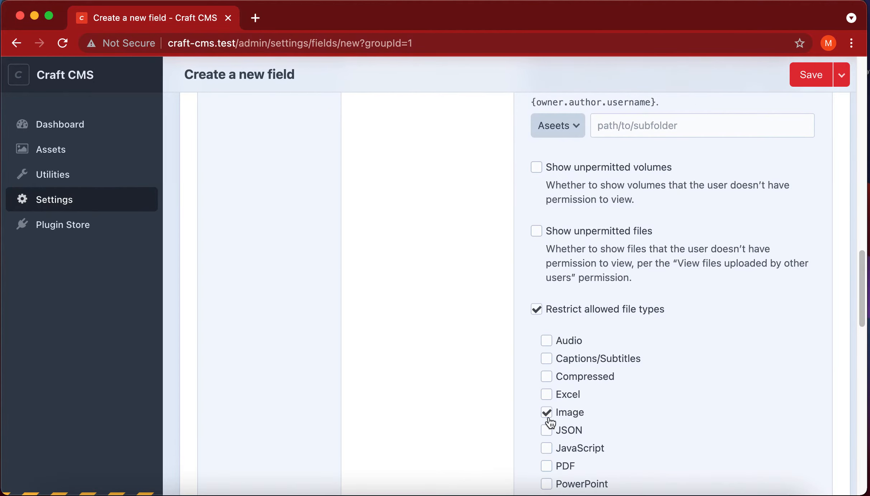
Step: Add a second field named Title to the block type, keeping the Plain Text type
scroll(496, 360, up, 11)
scroll(462, 307, up, 6)
click(398, 292)
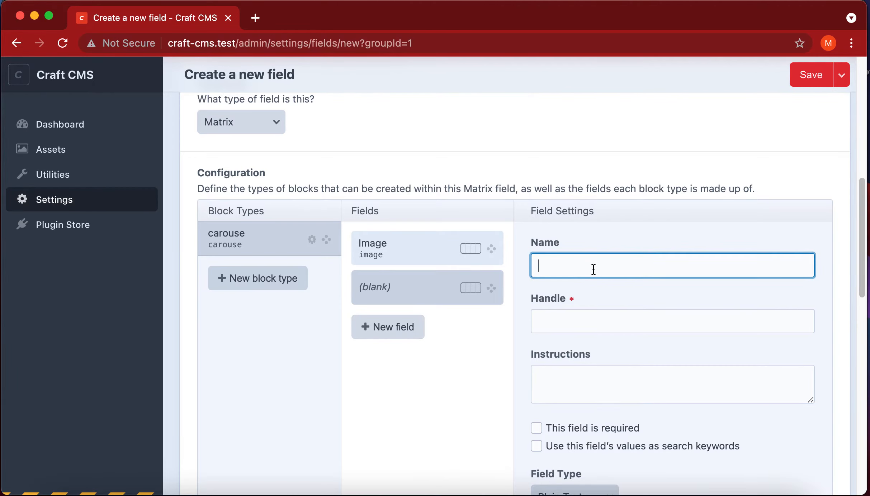
text(Title)
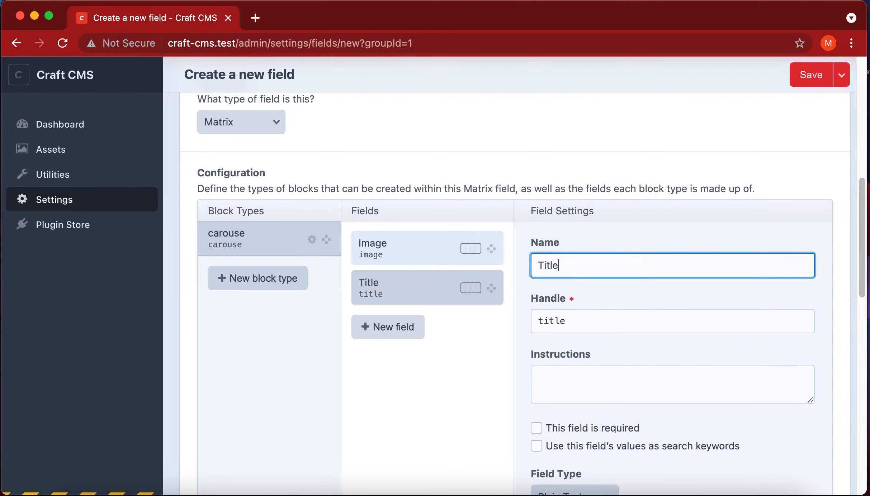
Step: Add a third Plain Text field named Description to the block type and adjust its UI mode
scroll(606, 319, down, 2)
scroll(607, 319, down, 2)
click(420, 215)
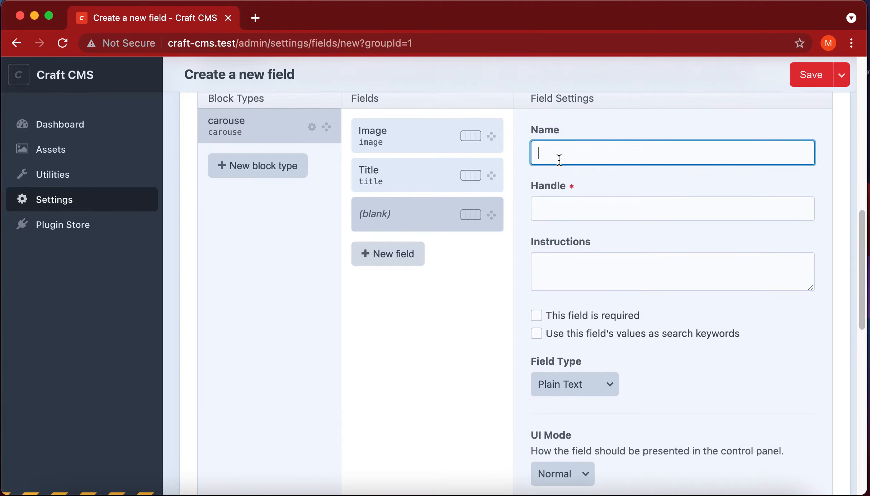
text(Descri)
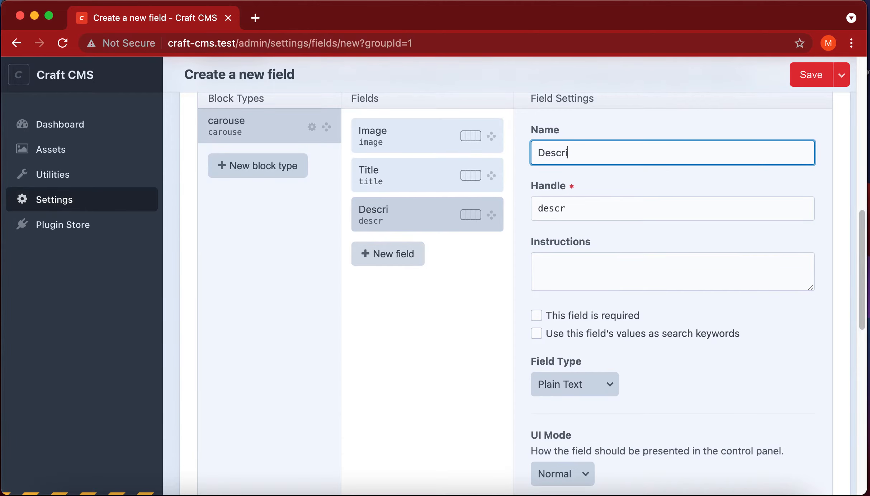
text(ption)
scroll(592, 461, down, 5)
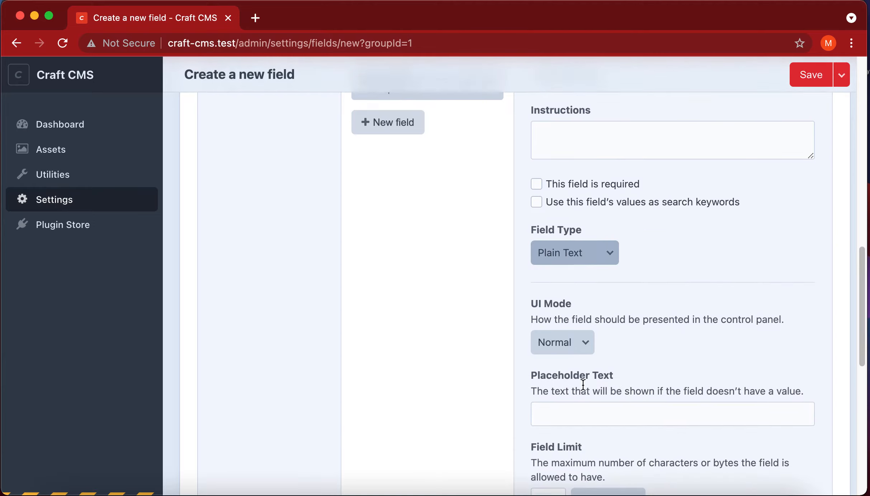
click(573, 341)
click(572, 358)
Step: Review the Matrix field's configuration and correct the block type's name to carousel
scroll(447, 327, up, 10)
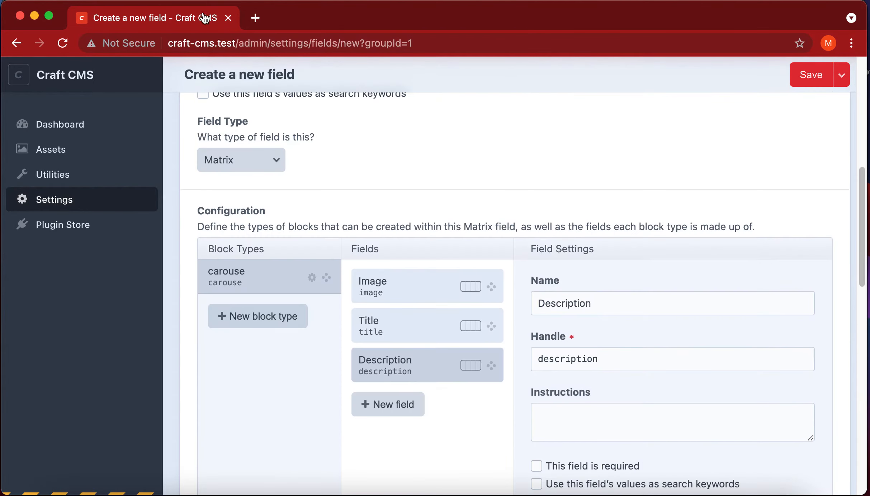
scroll(413, 259, up, 1)
scroll(390, 209, up, 5)
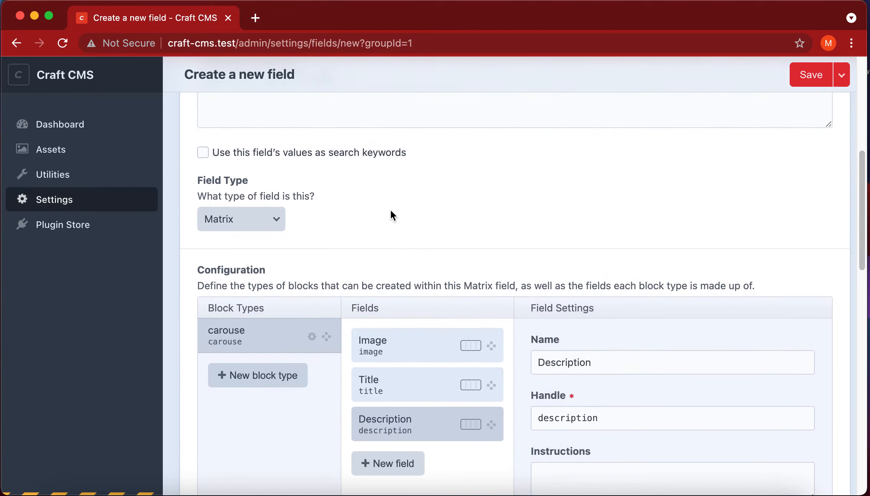
scroll(390, 209, up, 4)
scroll(391, 210, down, 5)
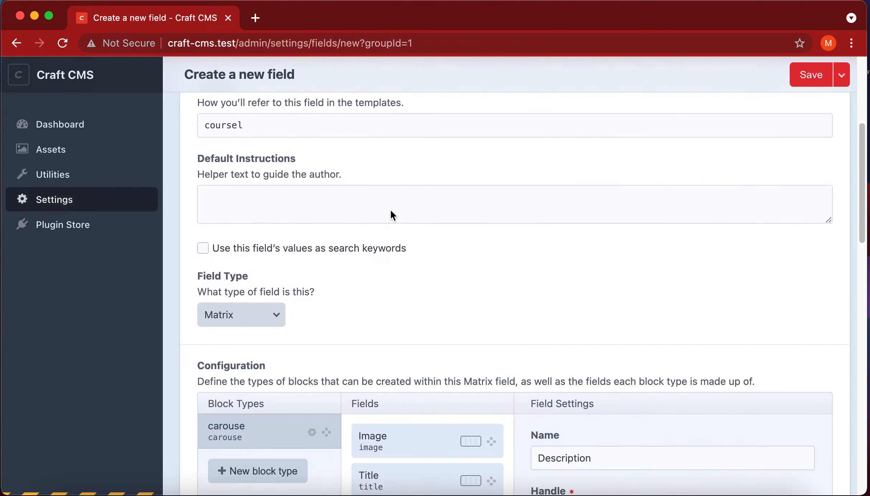
scroll(398, 221, down, 1)
scroll(400, 228, down, 2)
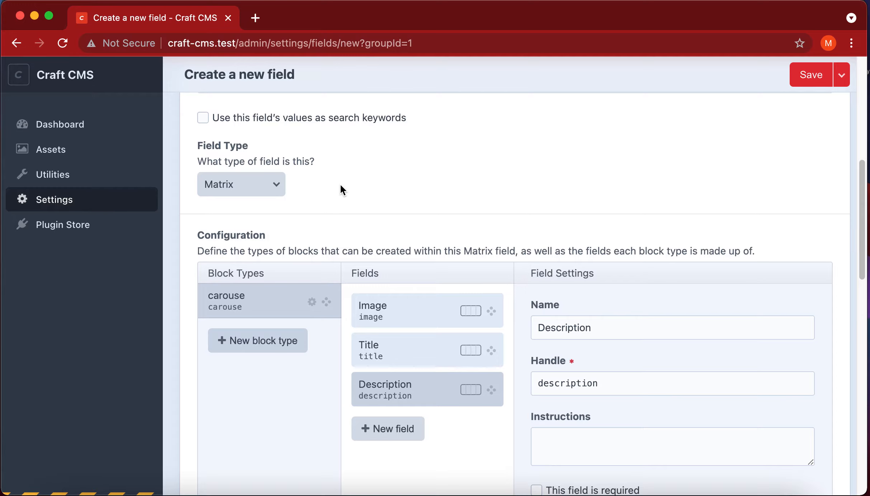
click(312, 303)
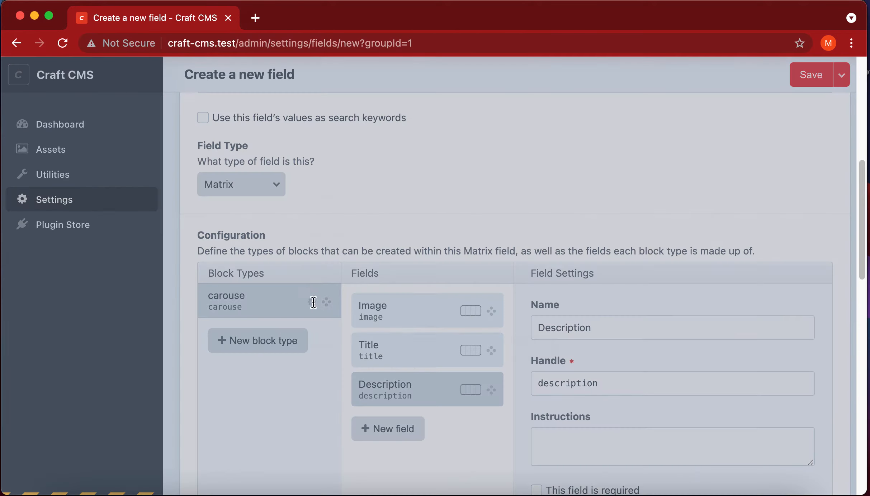
text(l)
click(526, 348)
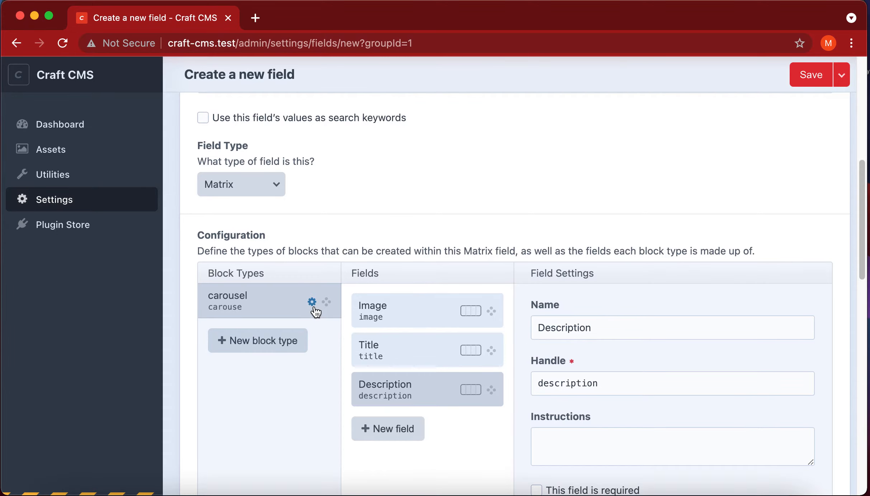
Step: Correct the block type's handle to carousel and try to save the Matrix field
click(312, 302)
click(381, 305)
text(l)
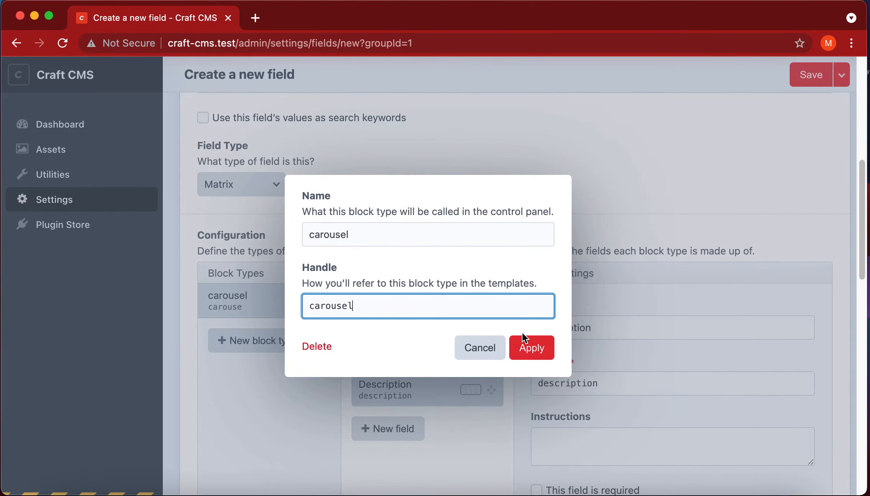
click(530, 347)
click(805, 79)
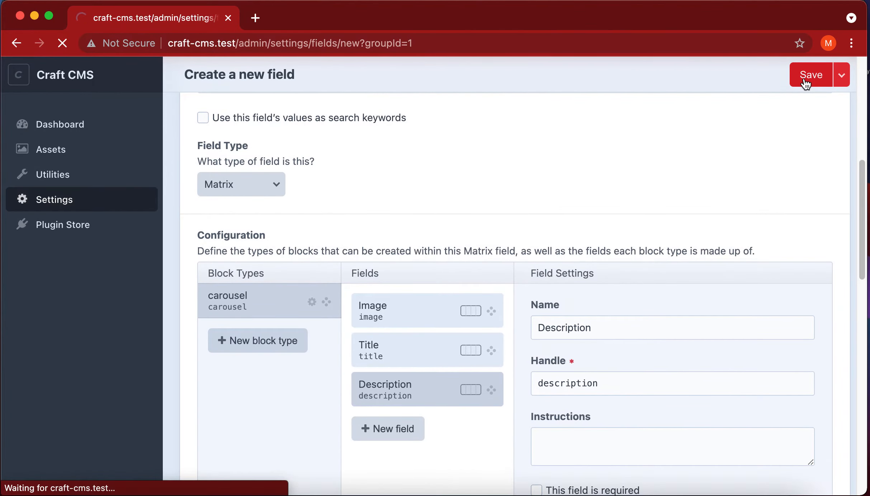
Step: Change the handle of the carousel block's Title field to carouselTitle and save the Matrix field
scroll(546, 310, down, 3)
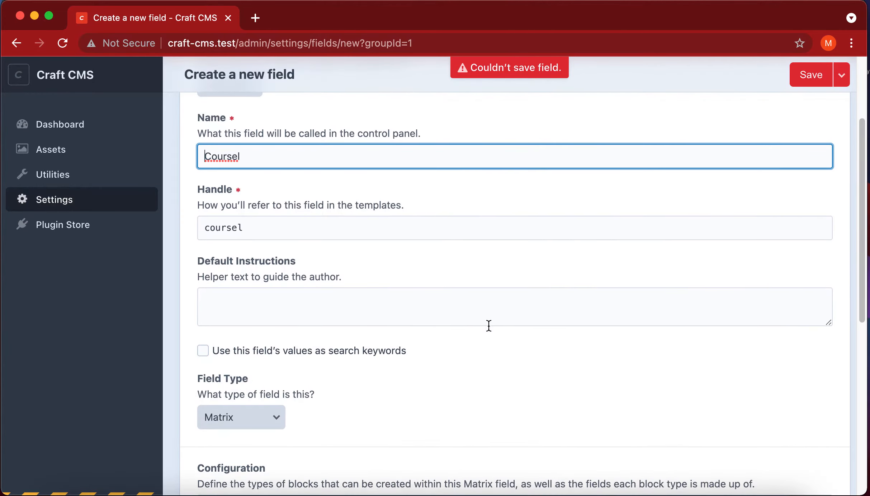
scroll(487, 324, down, 7)
click(237, 261)
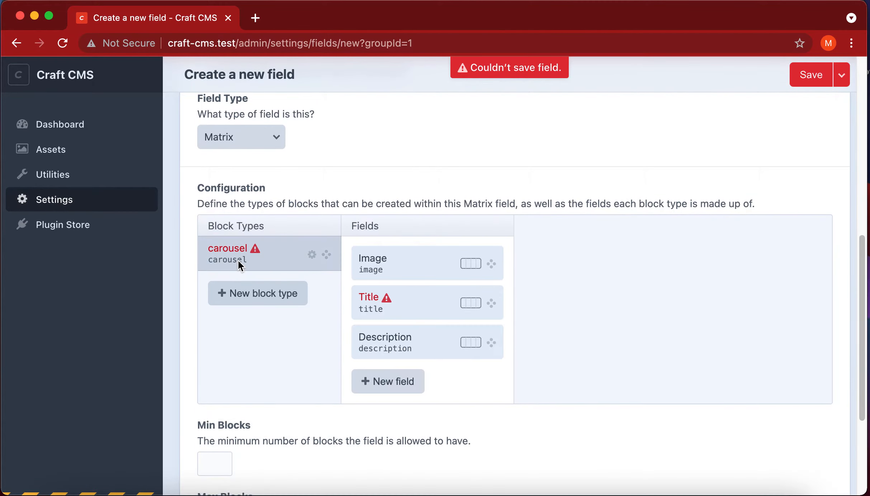
click(354, 292)
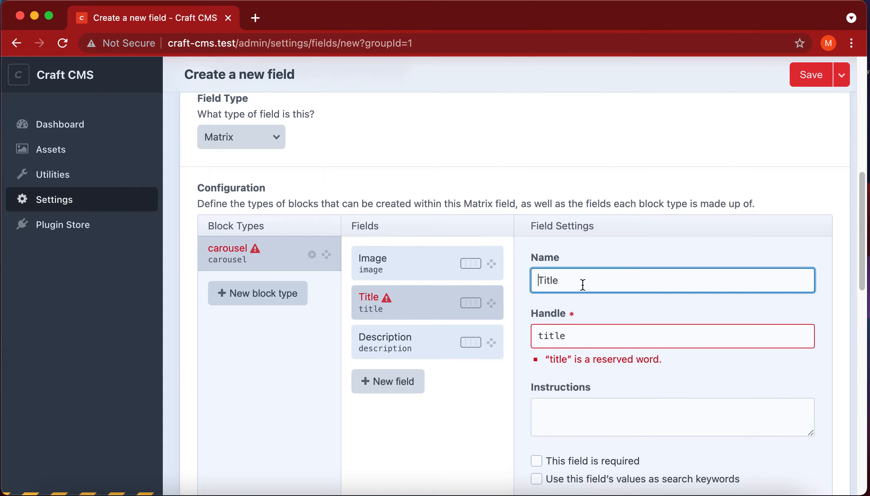
click(590, 334)
key(super+Left)
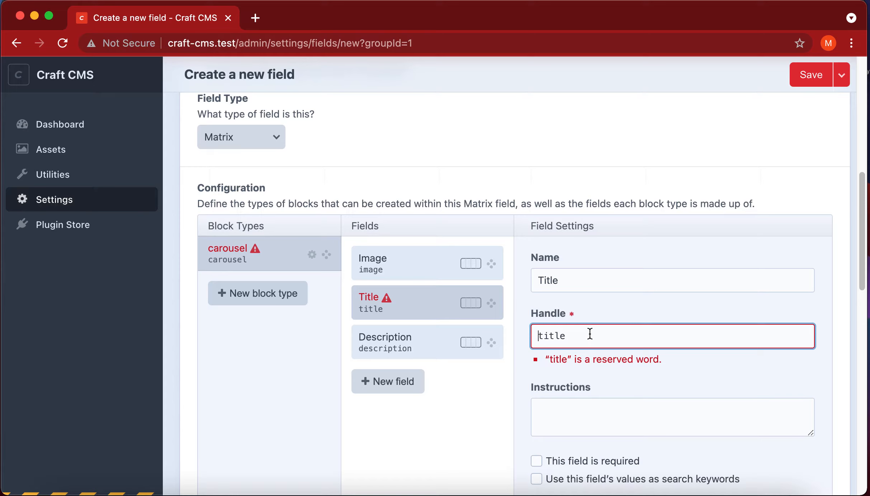
text(carousel)
key(shift+Right)
text(T)
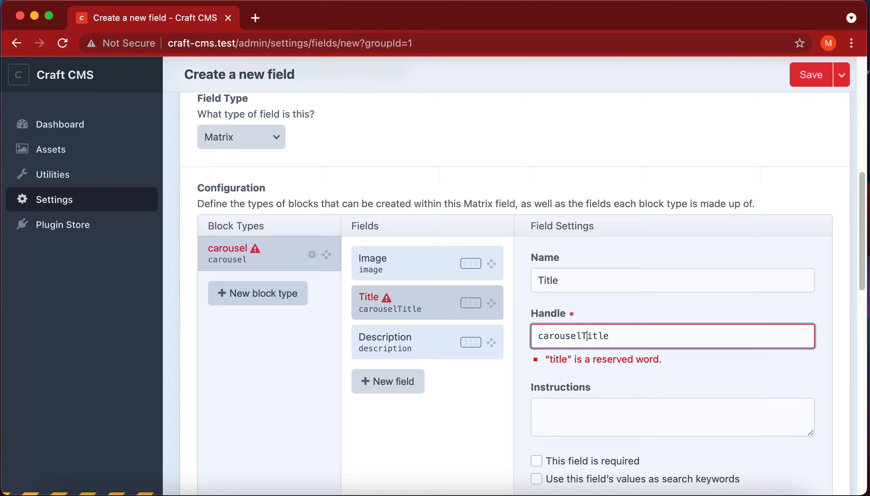
click(794, 82)
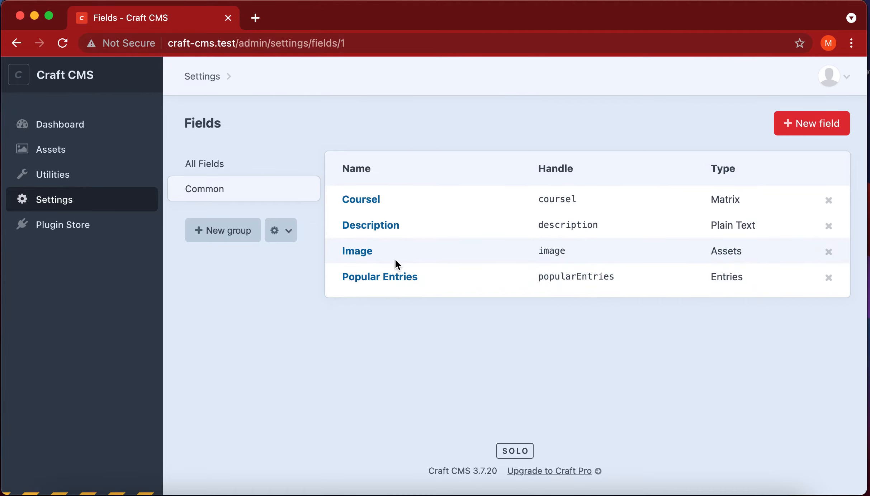
Step: Start a new section from the Craft CMS section settings and name it Homepage
click(54, 209)
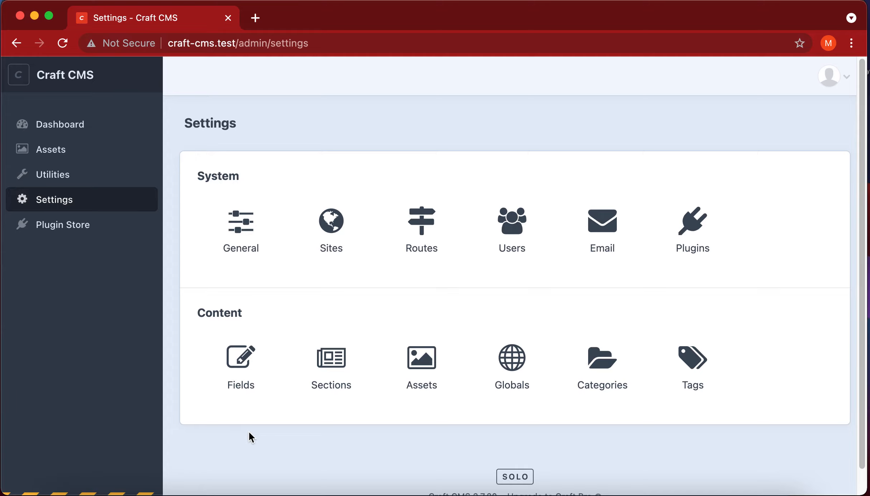
click(347, 365)
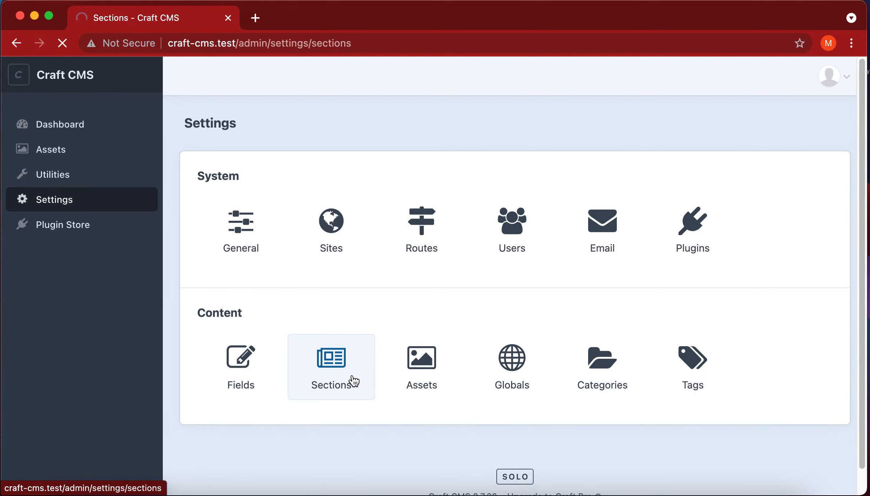
click(832, 133)
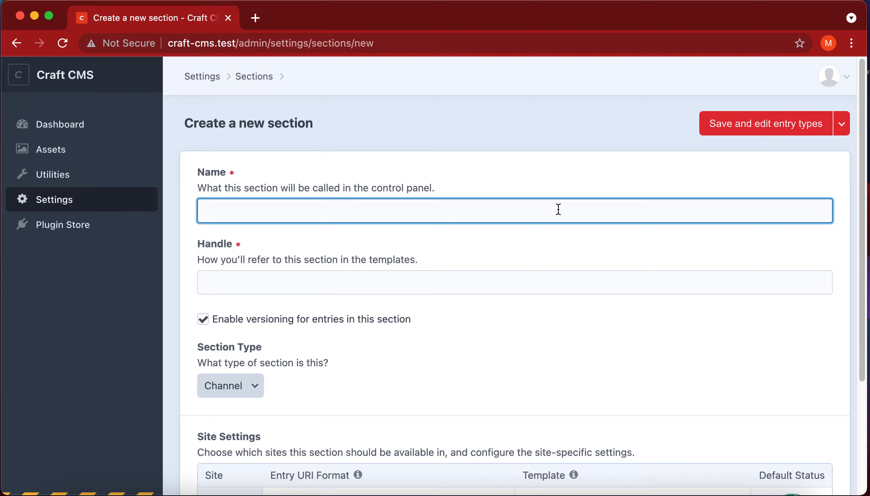
text(Homepage)
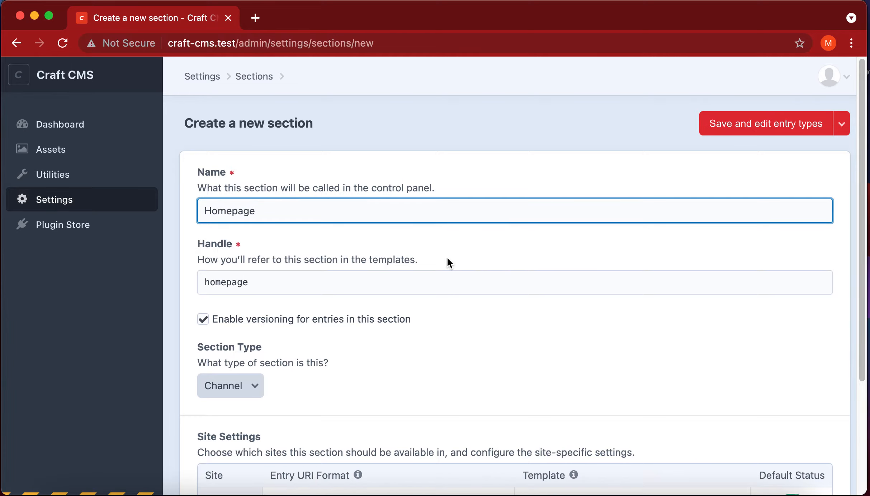
Step: Set the new Homepage section's type to Single
scroll(365, 342, down, 3)
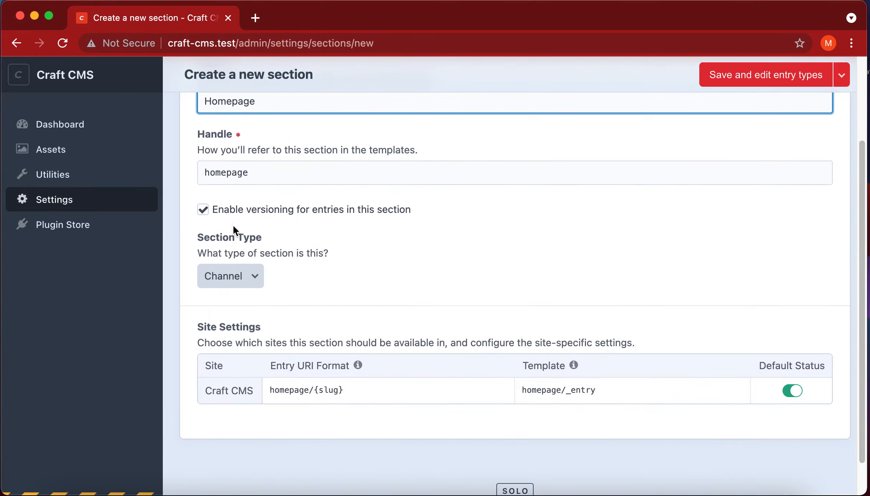
click(221, 238)
click(250, 275)
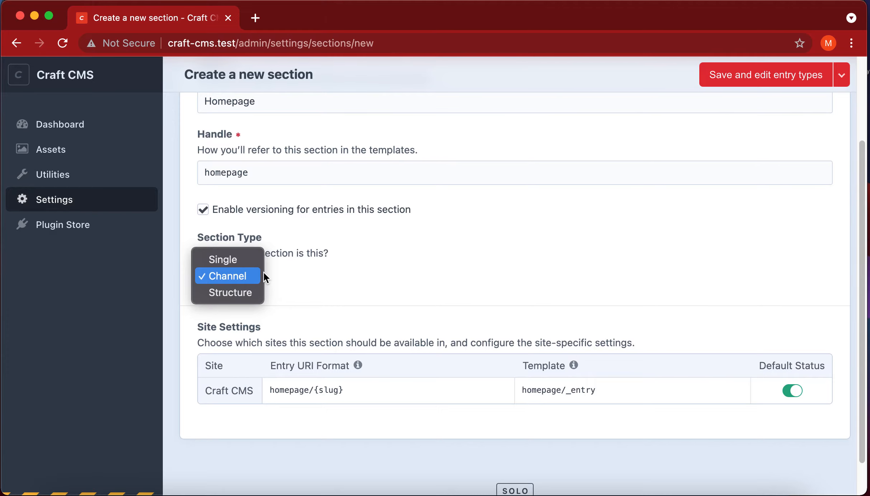
click(257, 261)
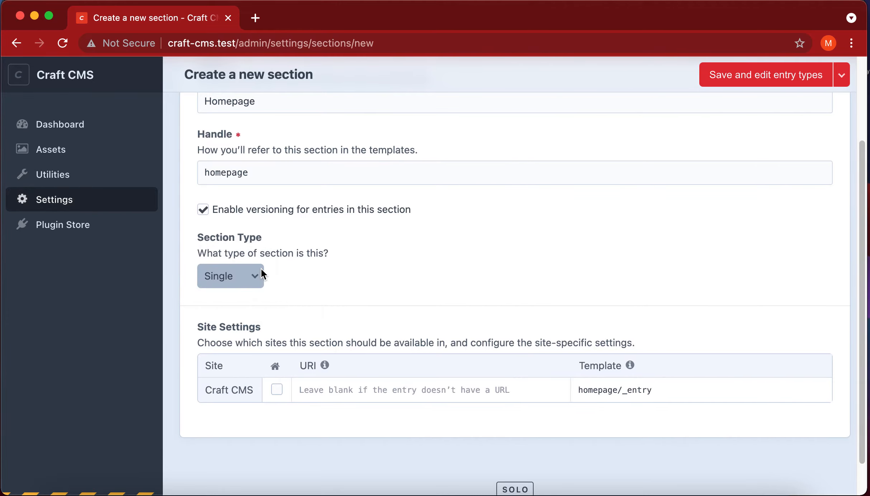
scroll(299, 294, up, 1)
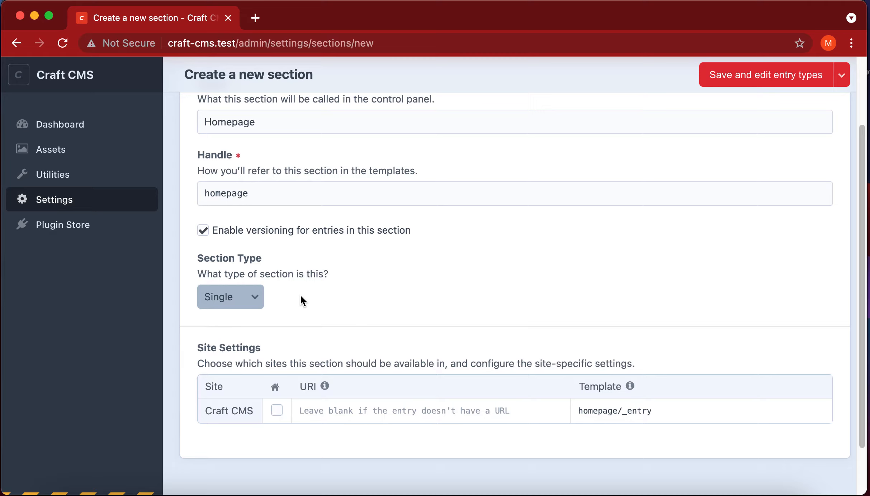
Step: Switch the section type to Channel and back to Single
click(252, 304)
click(340, 305)
click(252, 297)
click(249, 313)
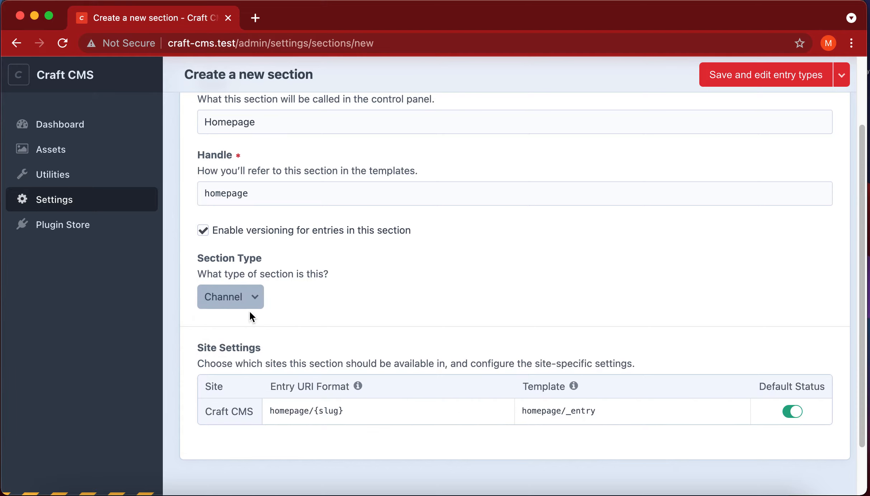
click(253, 300)
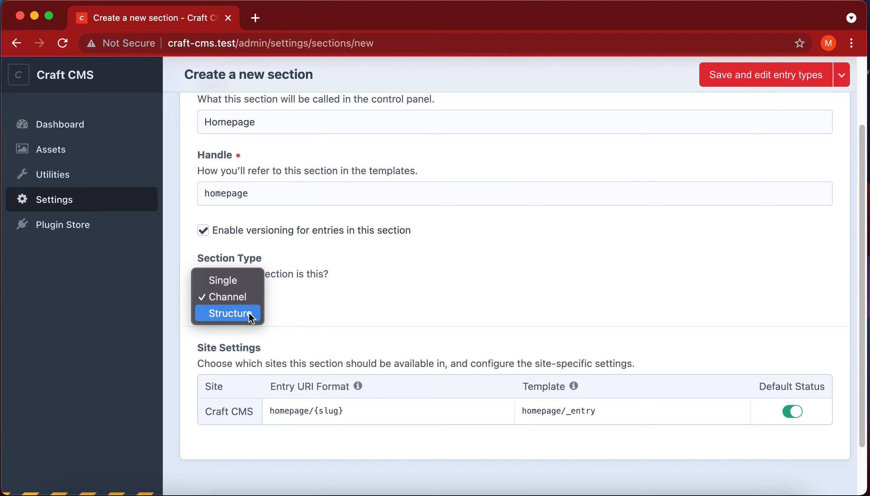
click(238, 282)
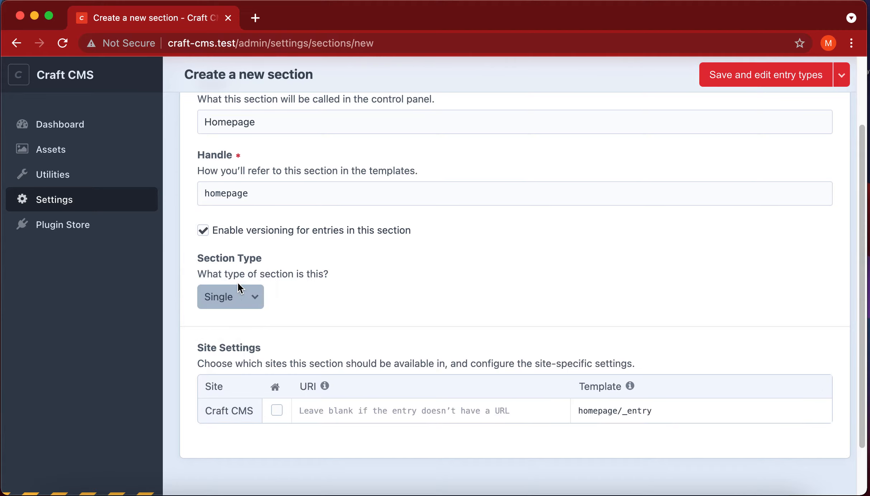
Step: Mark the Single section as the Craft CMS site's homepage and copy its template path homepage/_entry
click(316, 413)
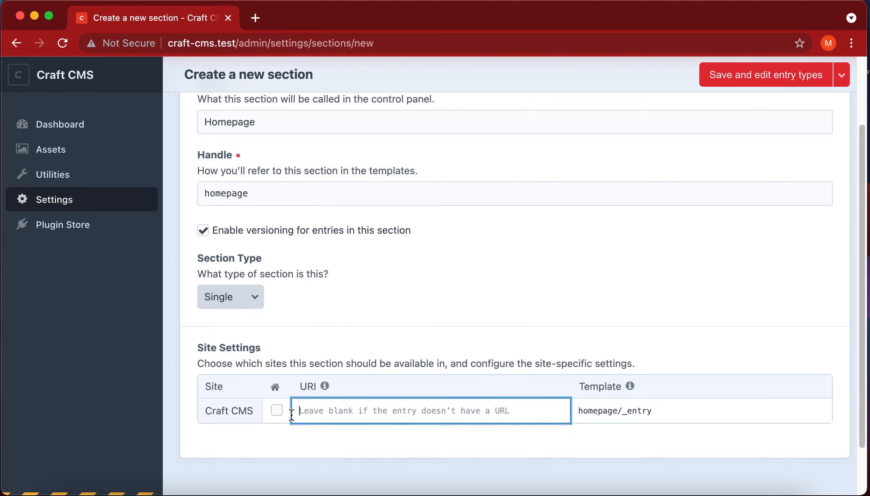
click(276, 412)
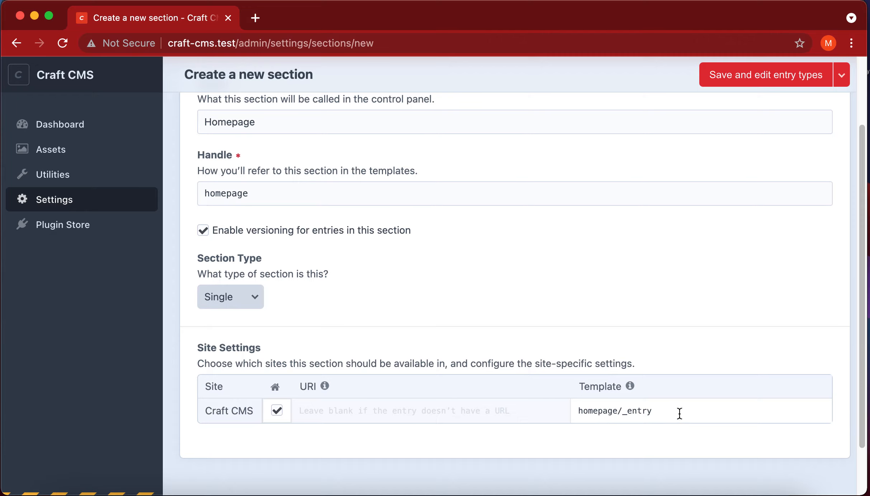
click(665, 413)
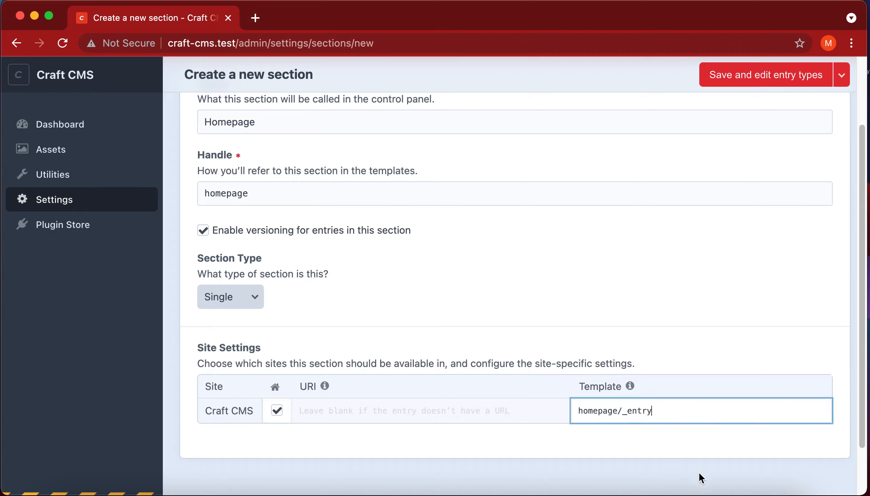
drag(680, 415, 576, 409)
key(super+c)
Step: Switch to Visual Studio Code and create the file homepage/_entry.twig inside the templates folder using the copied path
click(720, 490)
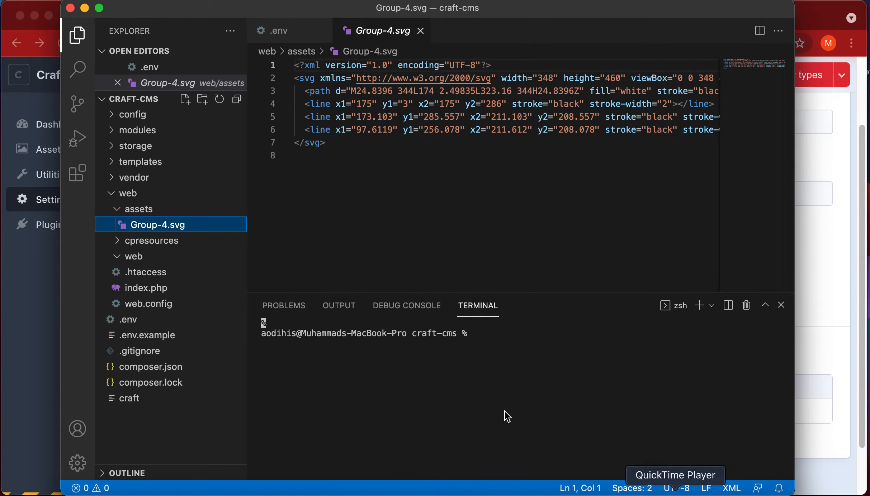
click(154, 166)
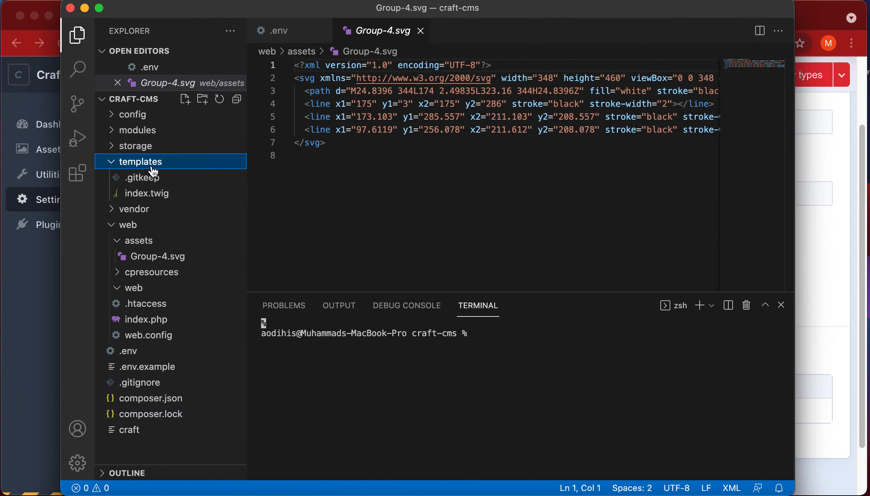
right_click(154, 165)
click(194, 174)
key(super+v)
text(.twig)
key(Return)
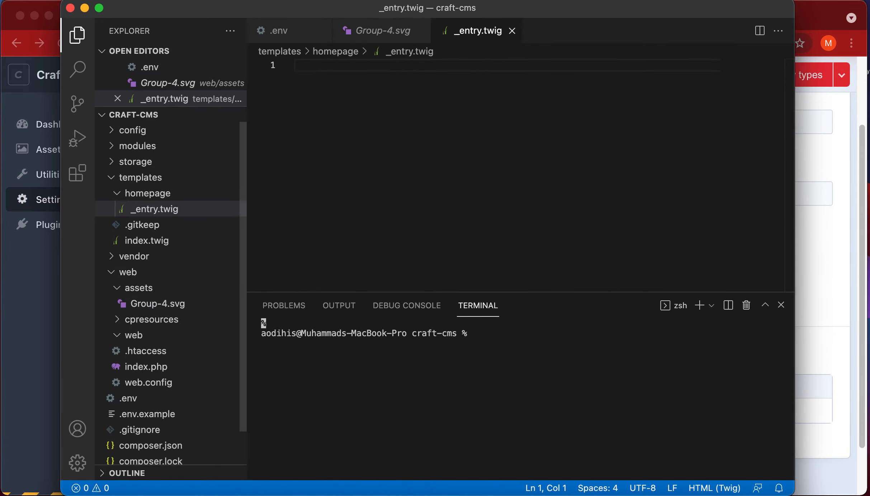
Step: Write the text hello in the homepage folder's _entry.twig template and save the file
click(118, 196)
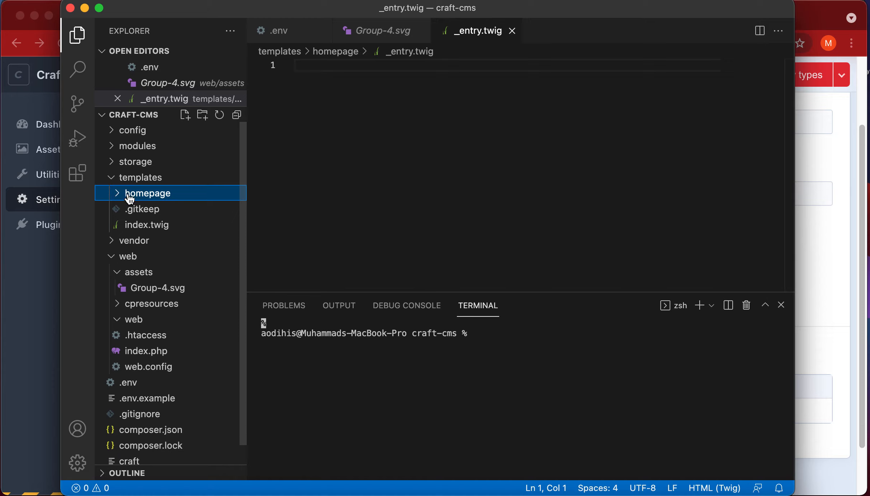
click(120, 199)
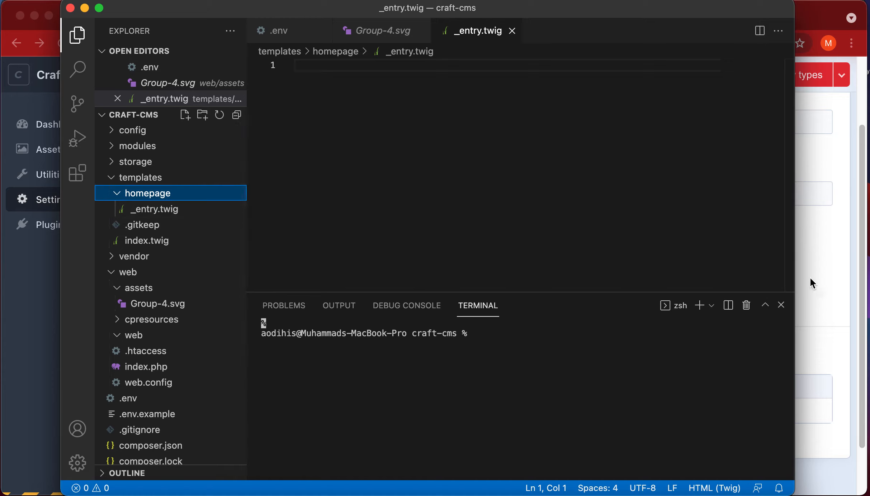
click(190, 213)
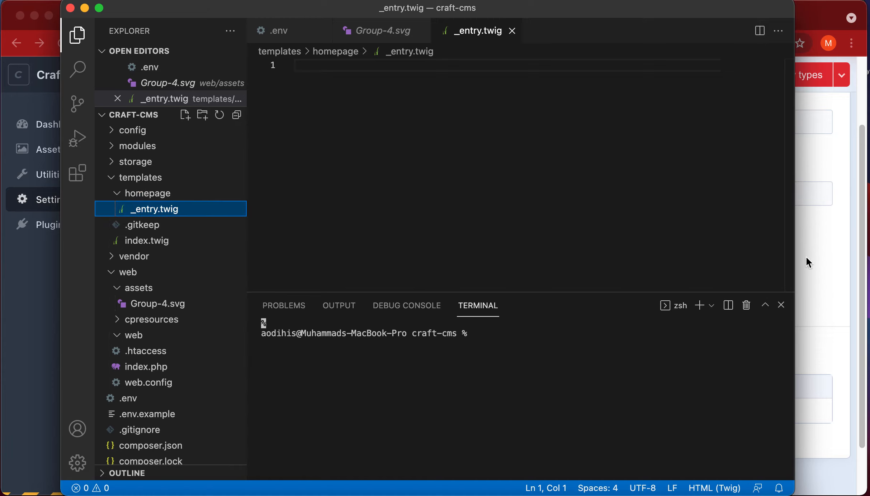
click(489, 172)
text(hello)
key(super+s)
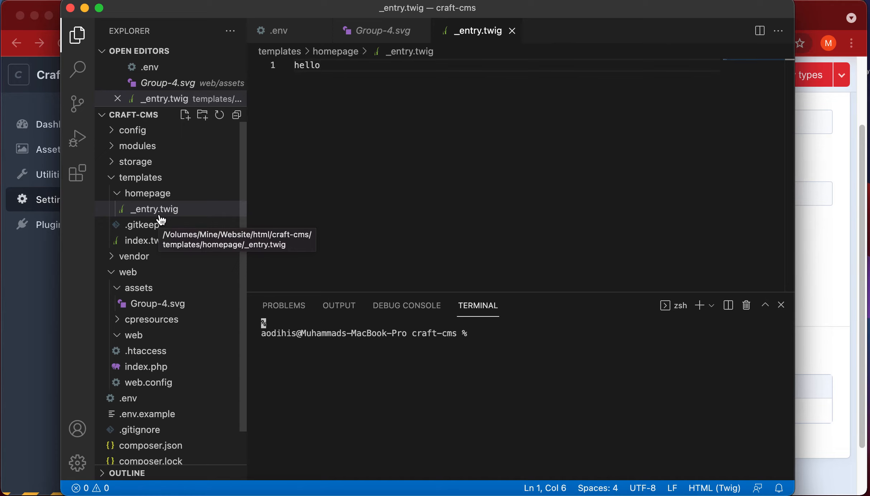
Step: Return to Craft CMS in Chrome and save the Homepage section, continuing to its entry types
click(29, 287)
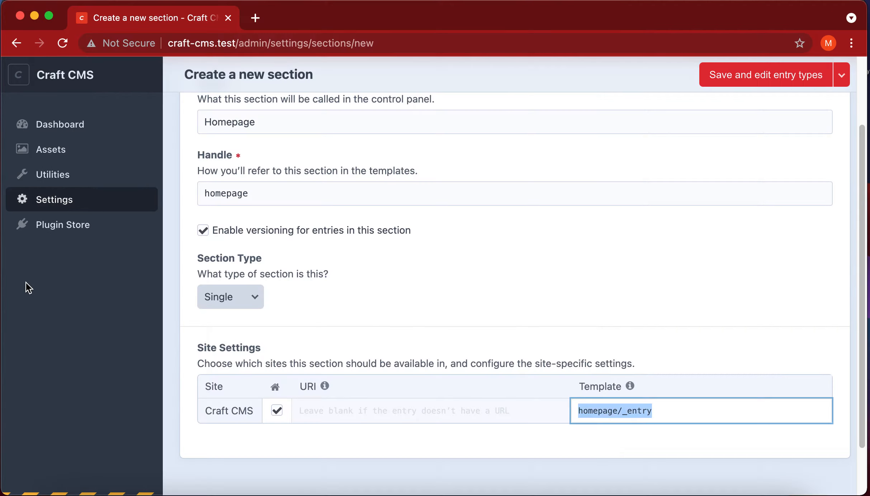
click(774, 86)
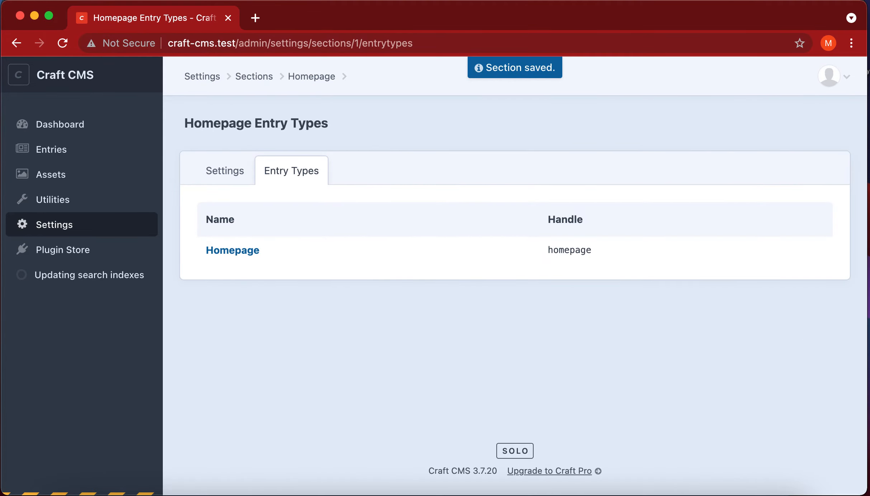
Step: Create another section named Entries with the default Channel type and save it
click(66, 231)
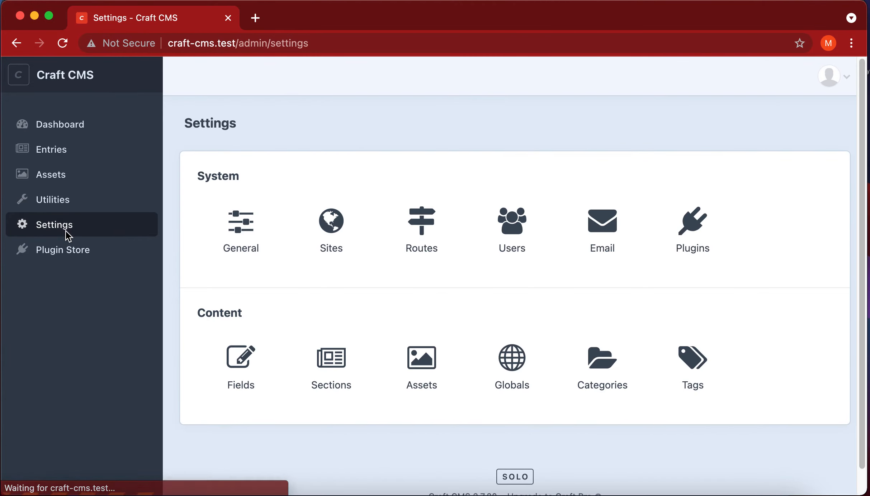
click(342, 357)
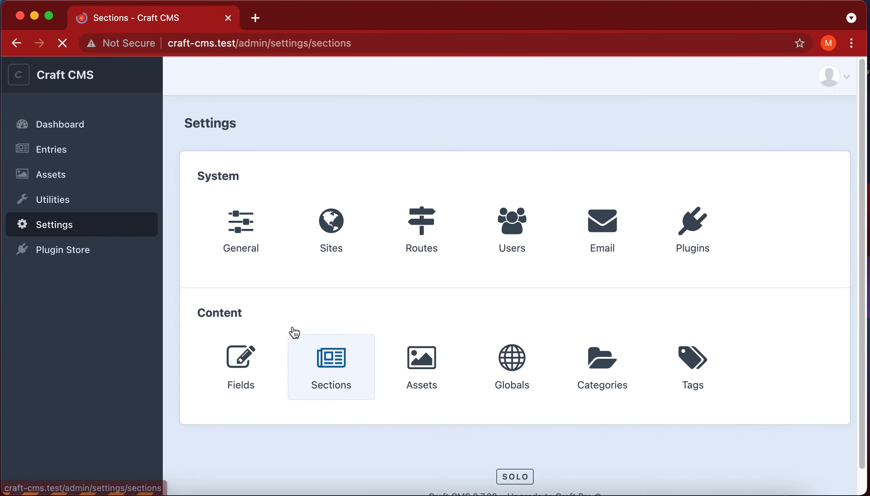
click(821, 138)
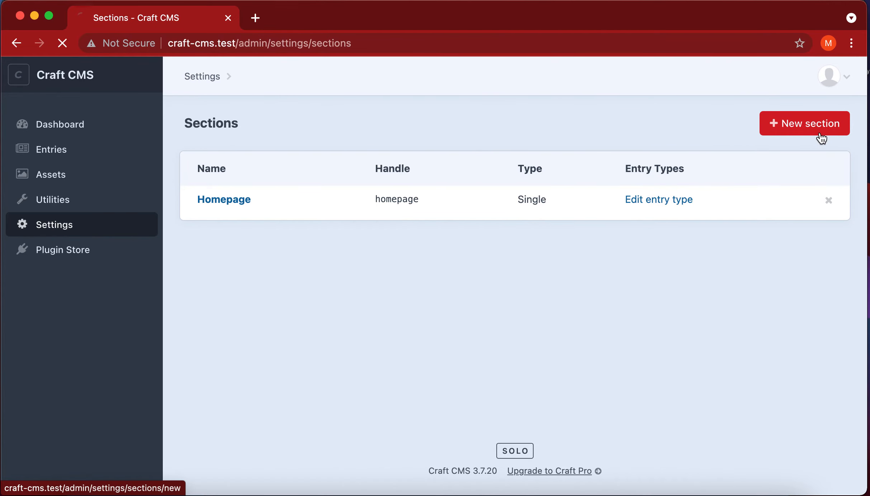
text(Entries)
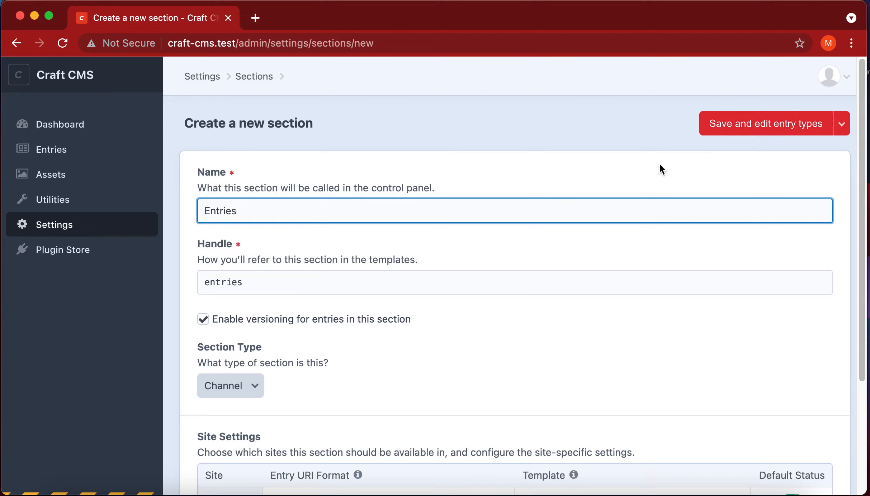
click(753, 139)
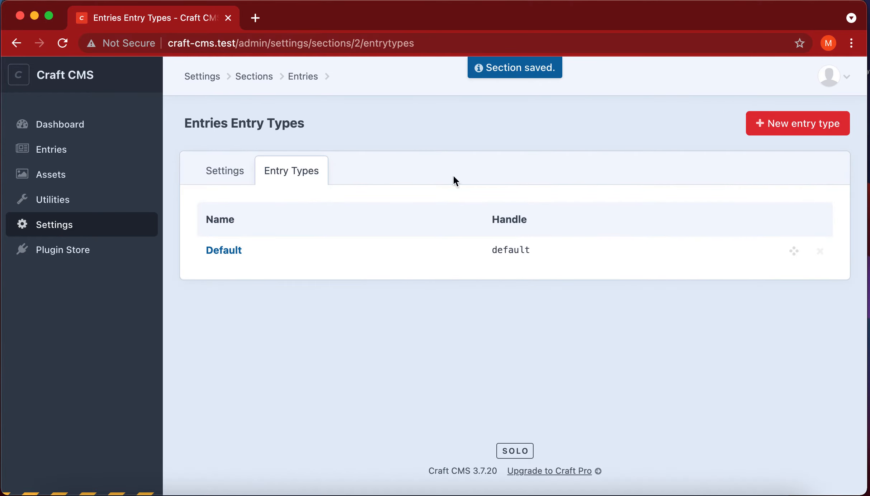
Step: Restrict the Popular Entries field's sources to the Entries section only and save the field
click(88, 219)
click(264, 359)
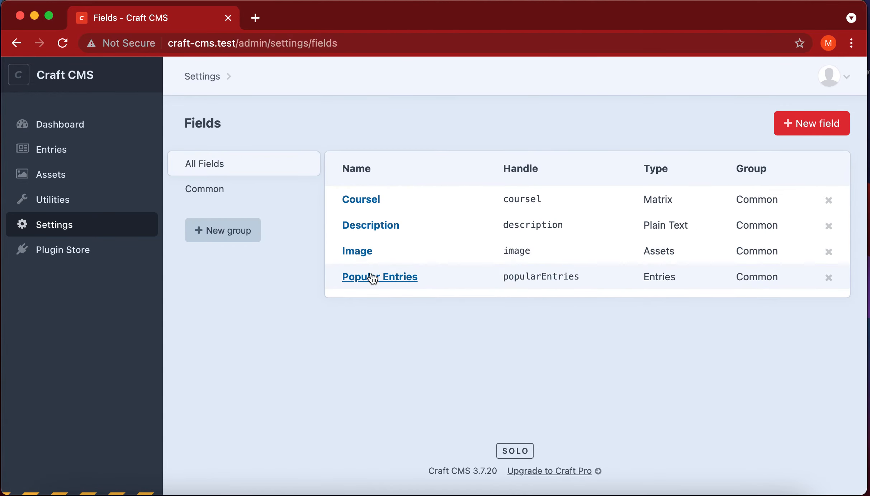
click(373, 279)
scroll(363, 309, down, 5)
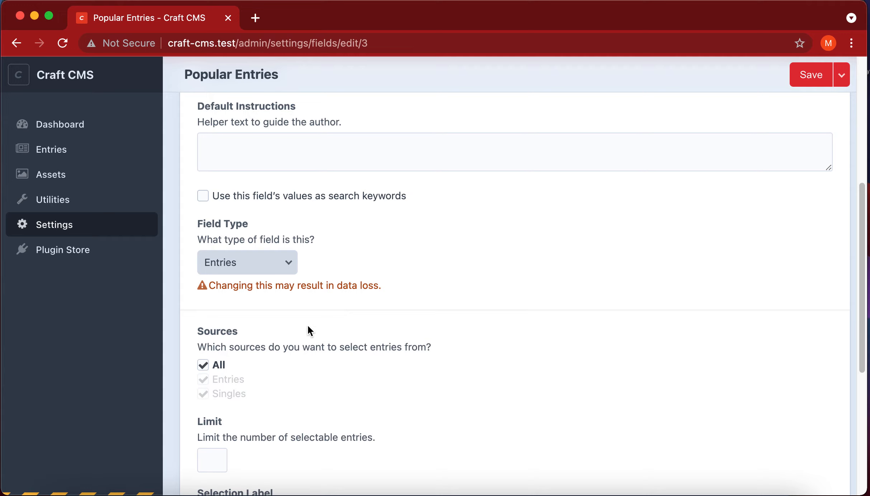
click(204, 365)
click(203, 365)
click(203, 364)
click(206, 383)
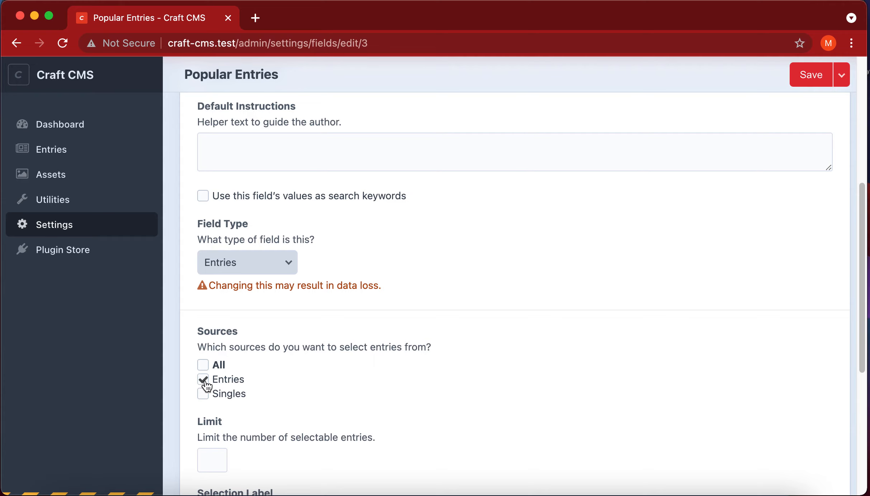
click(815, 81)
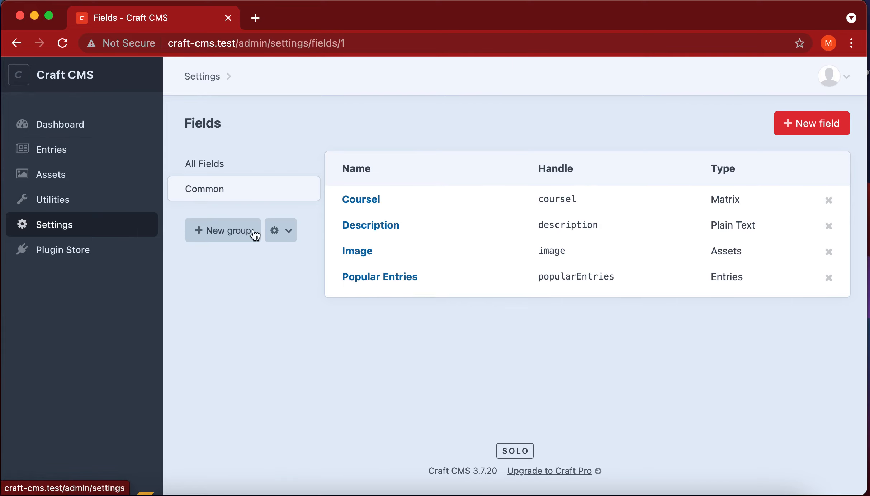
Step: Create an entry titled Entry#1 in the Entries channel and save it
click(105, 231)
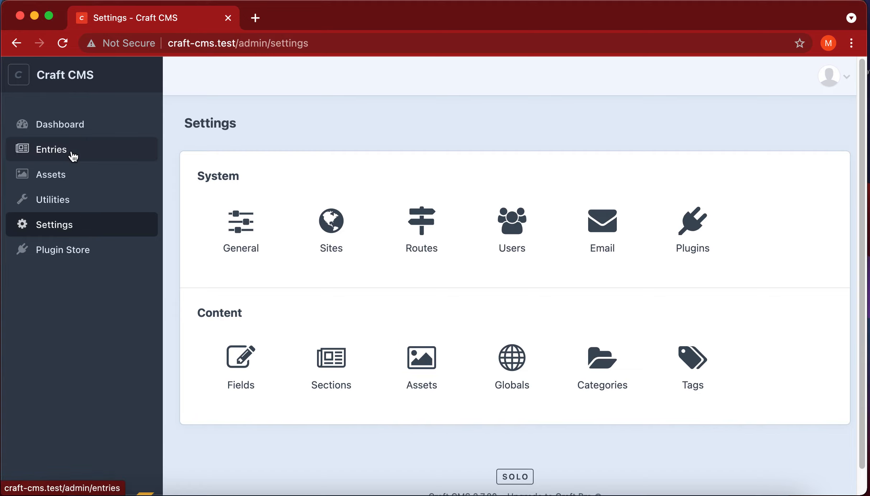
click(36, 158)
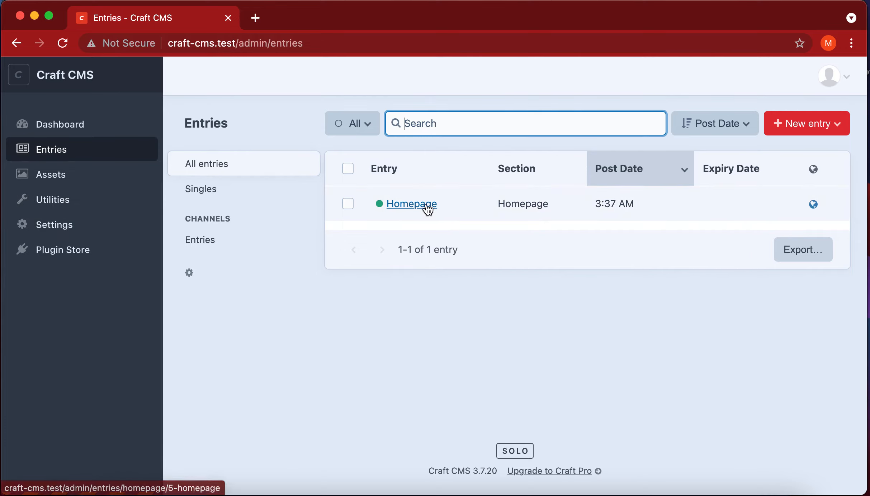
click(201, 201)
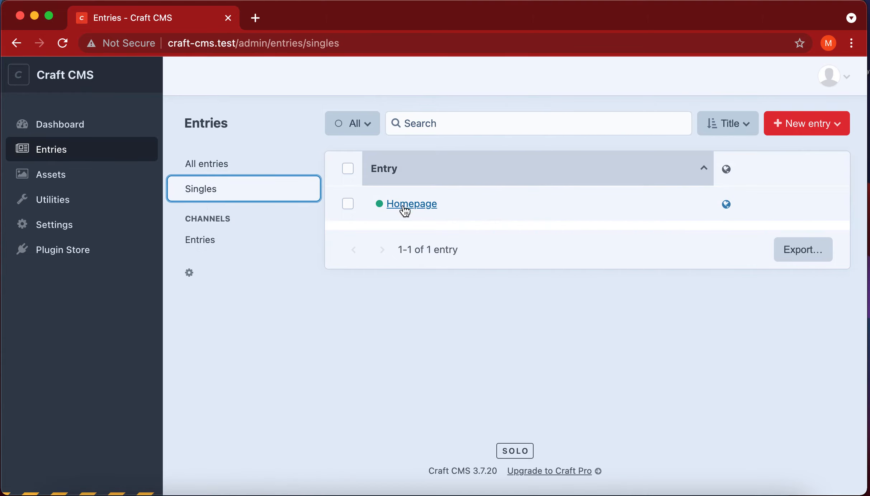
click(233, 242)
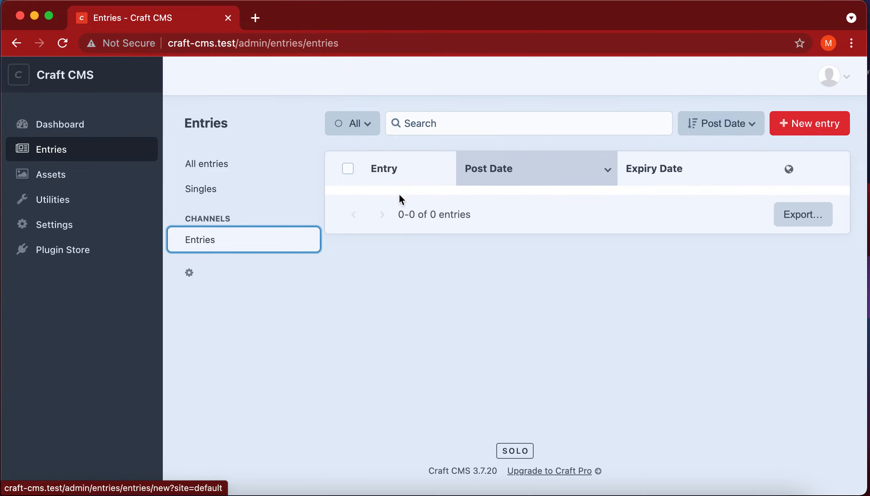
click(807, 134)
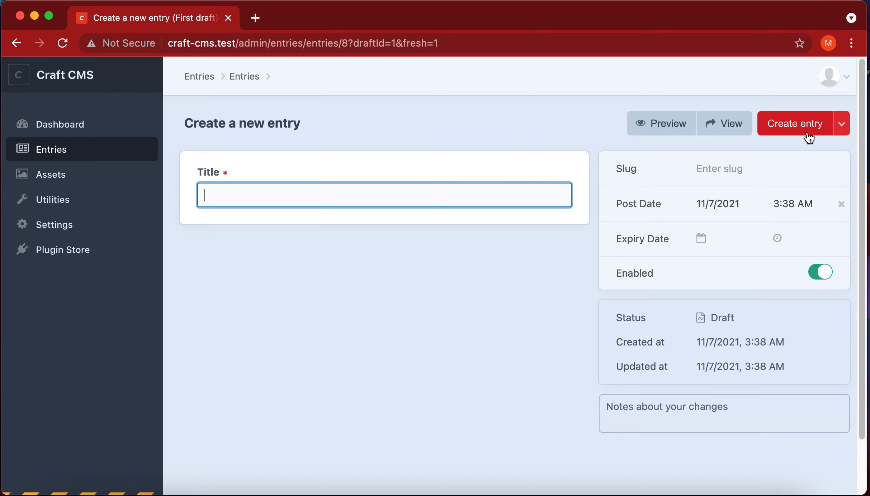
text(Entry)
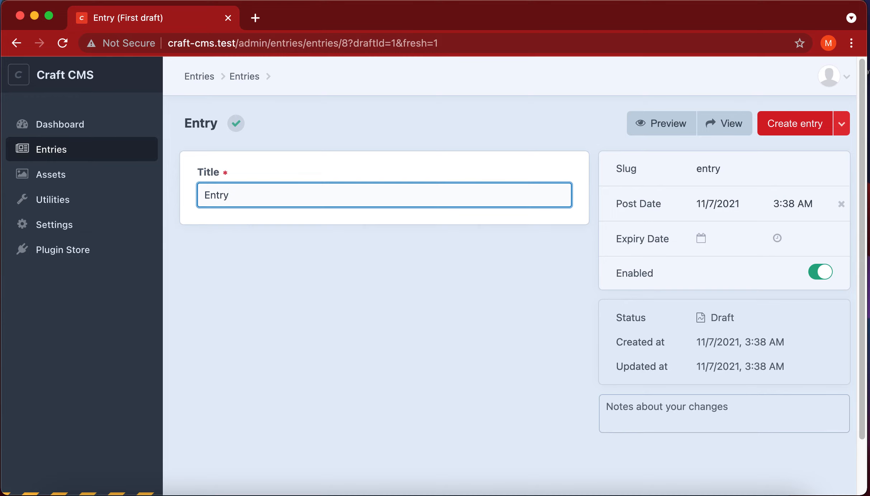
text(#1)
key(super+s)
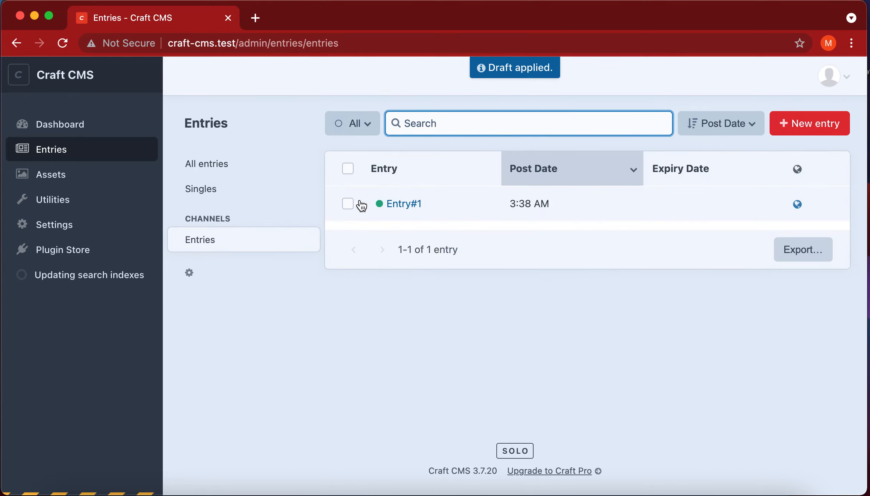
Step: Create another entry titled Entry#2 in the Entries channel and save it
click(804, 128)
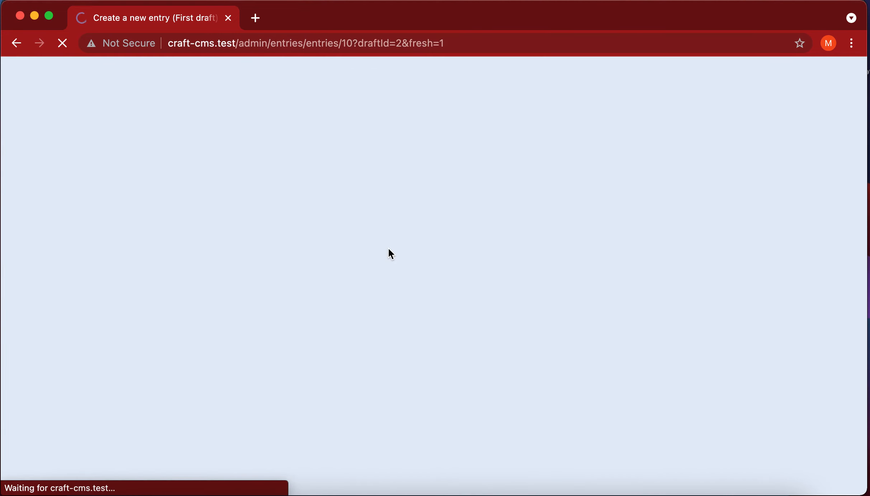
text(Entr)
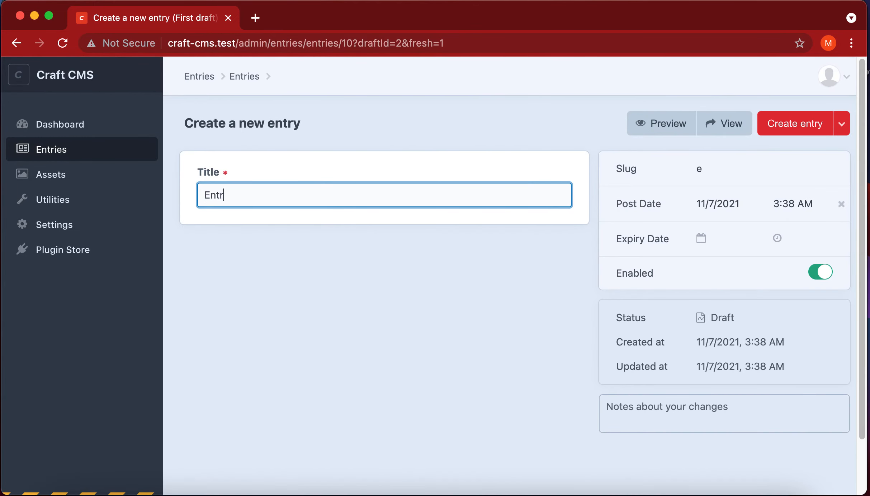
text(y #2)
click(784, 130)
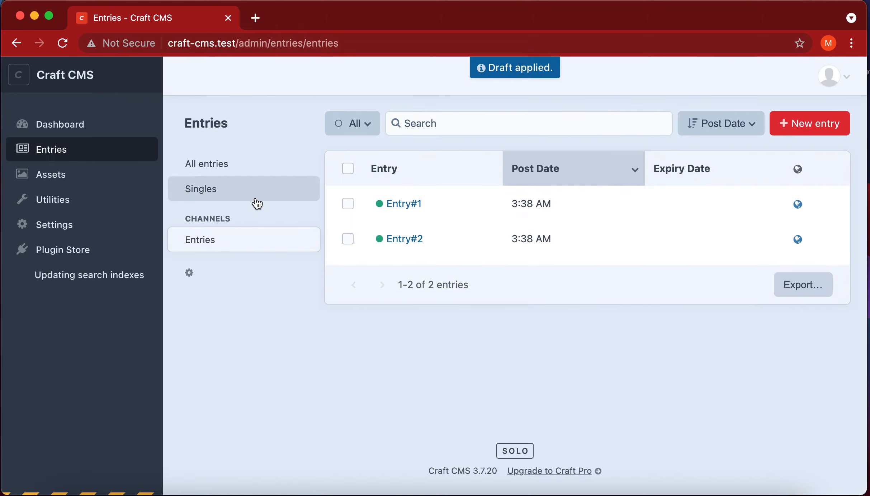
Step: Compare the live homepage with its _entry.twig template in Visual Studio Code, and return to Chrome to view the Homepage entry
click(256, 199)
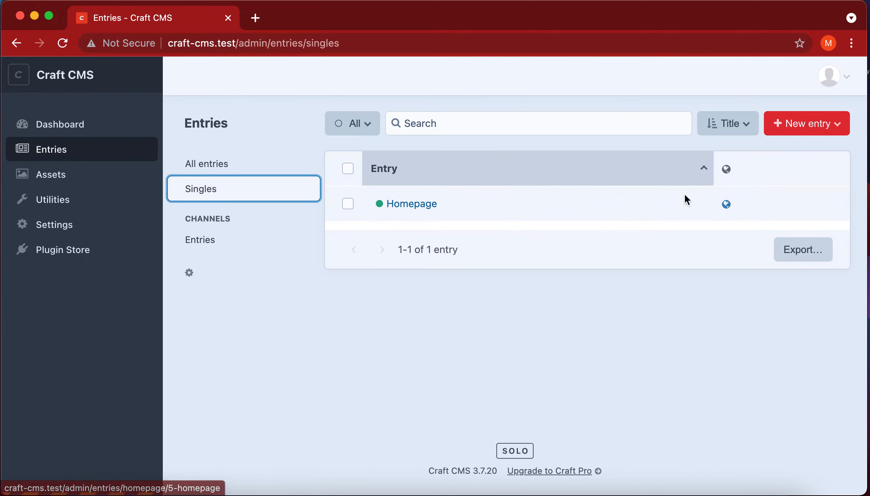
click(728, 205)
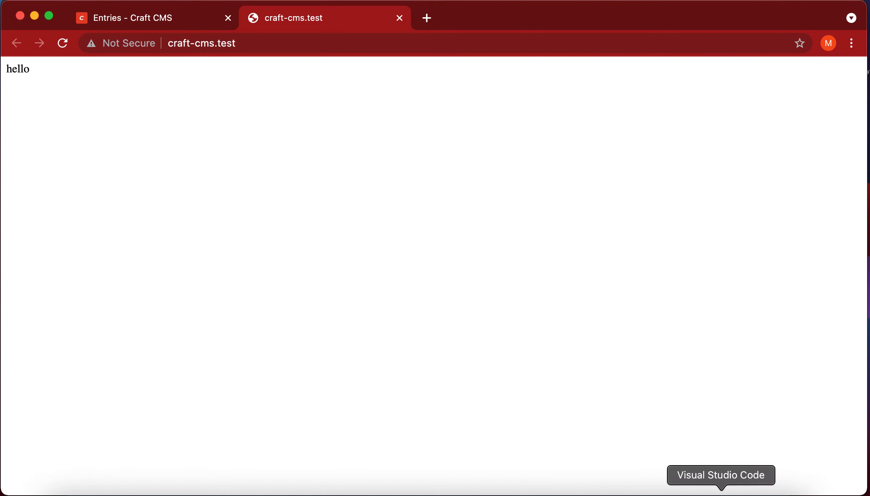
click(721, 494)
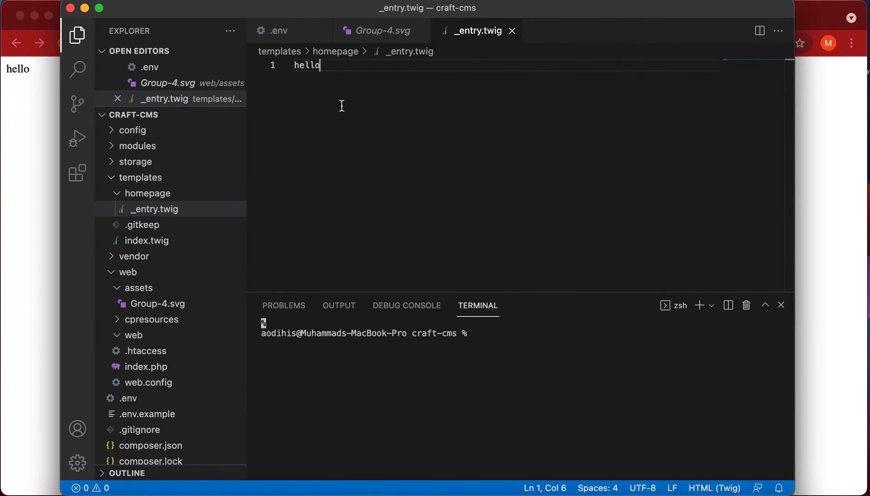
drag(316, 87, 272, 72)
click(590, 191)
click(849, 212)
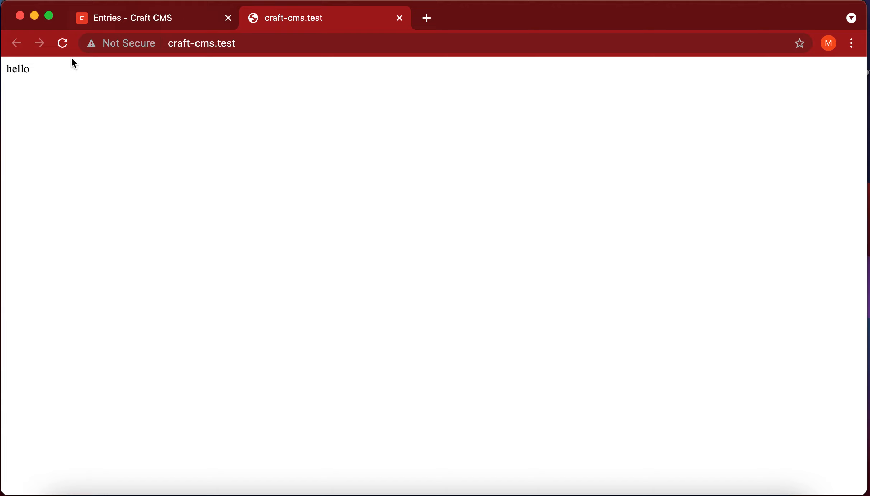
click(167, 23)
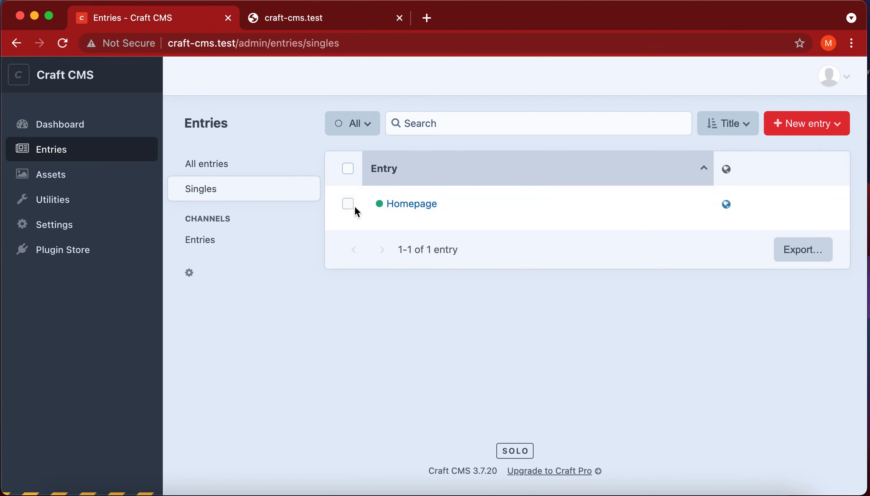
click(410, 204)
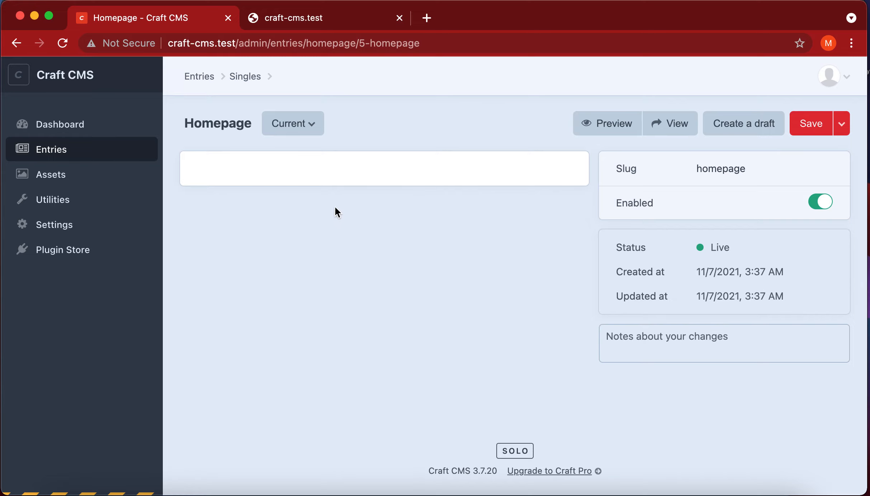
Step: Edit the Homepage section's entry type and add the Coursel, Description, Popular Entries and Image fields to its Content layout tab
click(114, 226)
click(338, 375)
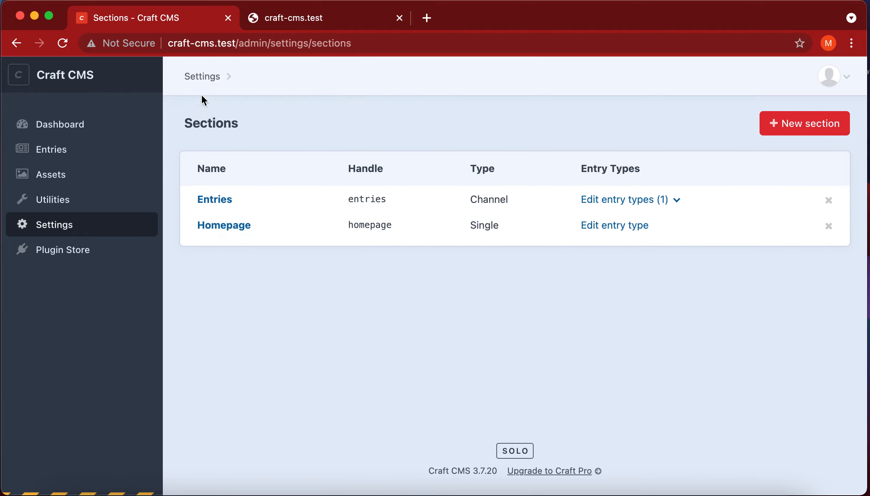
click(636, 231)
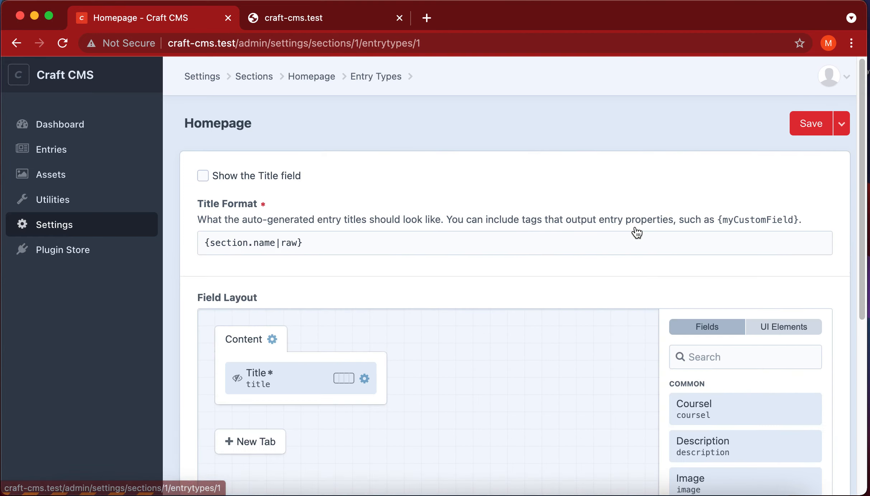
scroll(571, 310, down, 1)
scroll(427, 220, down, 5)
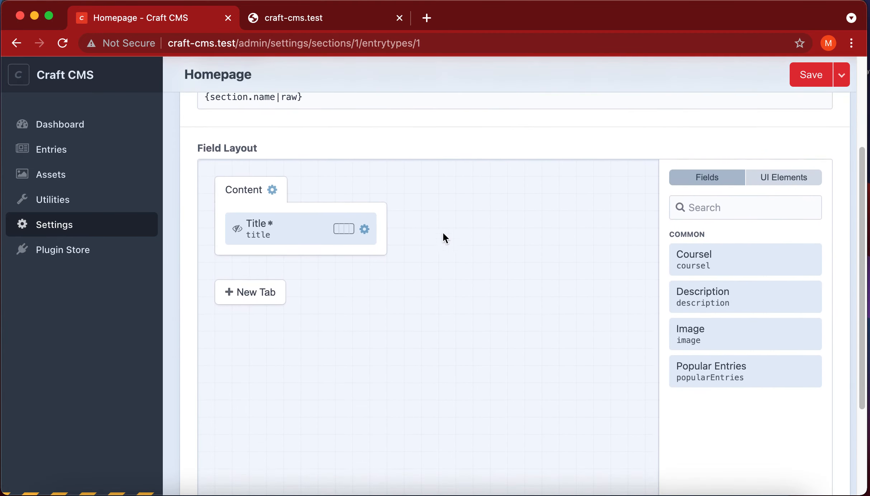
drag(225, 153, 269, 158)
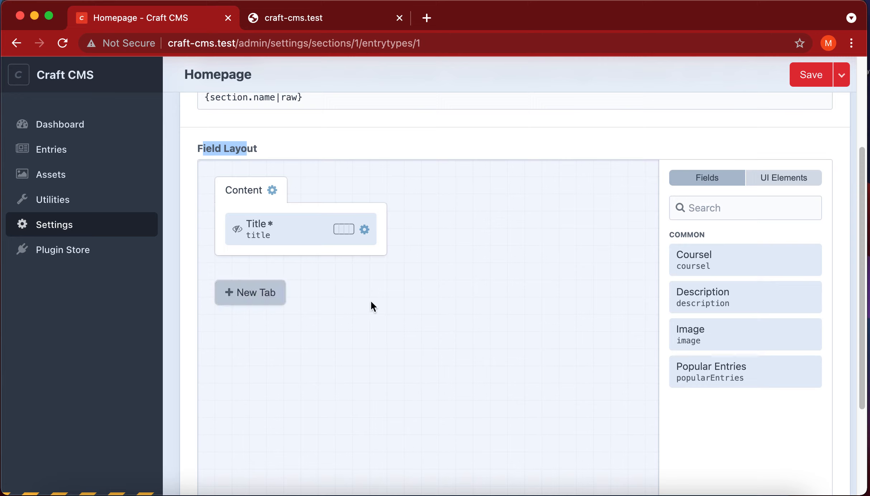
drag(705, 258, 260, 255)
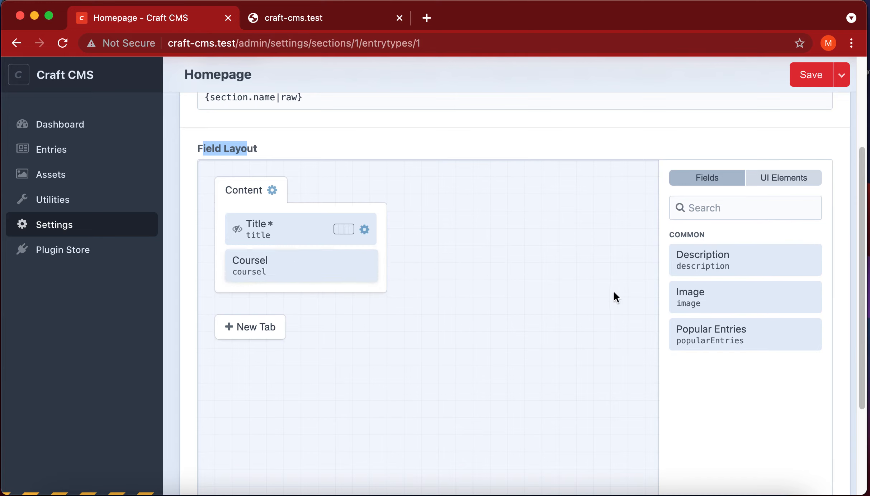
drag(703, 260, 273, 304)
drag(770, 307, 283, 345)
drag(713, 265, 305, 378)
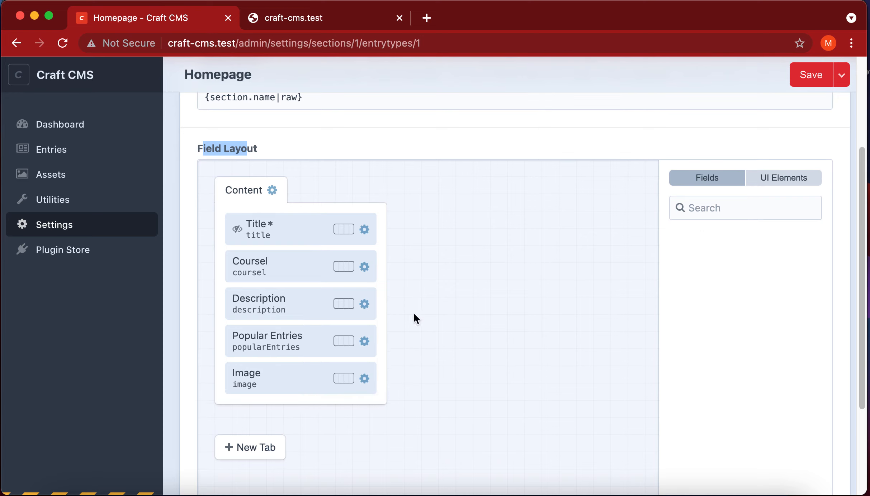
Step: Add a layout tab named Carousel and move the Coursel field into it
click(260, 458)
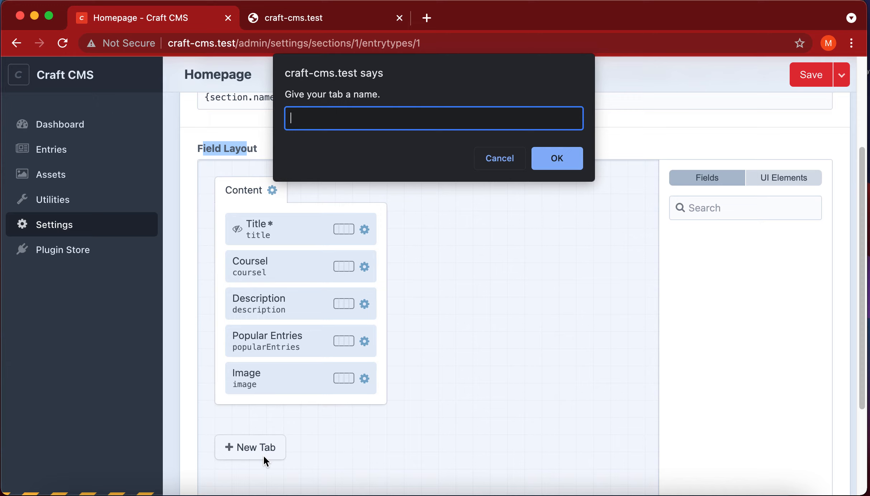
text(arouse)
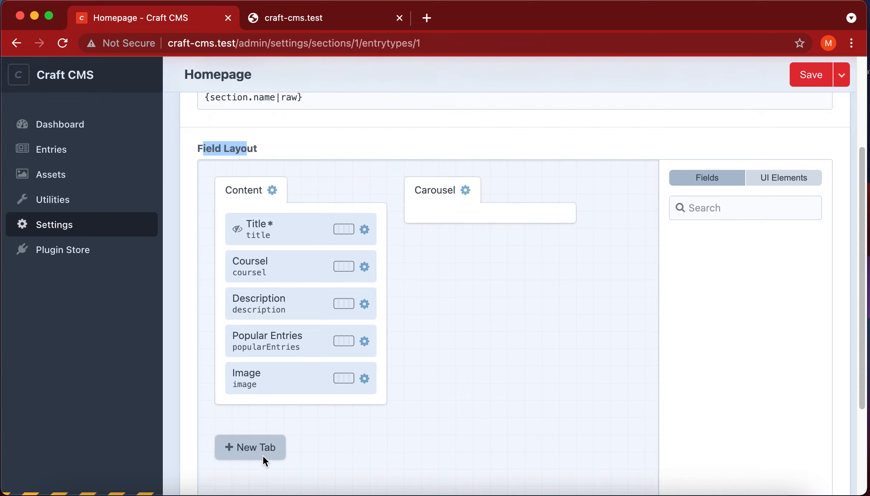
drag(300, 273, 448, 233)
Step: Add a layout tab named Description and move the Description field into it
click(263, 426)
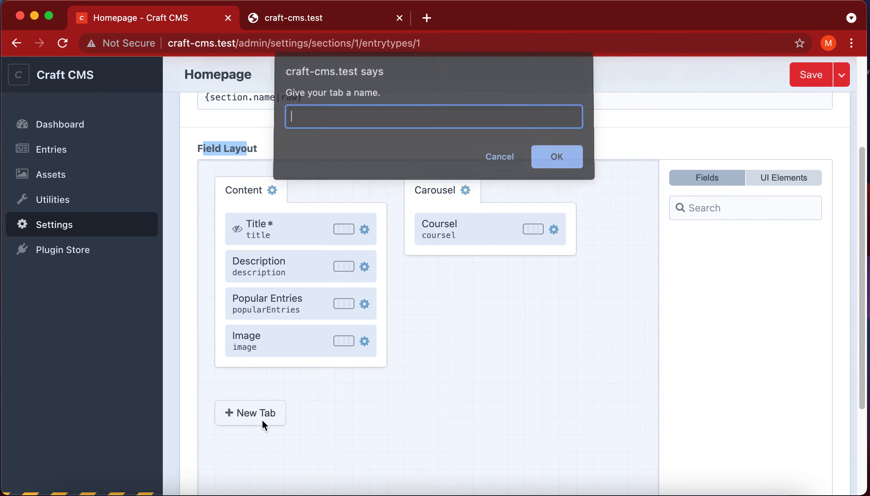
text(Descrip)
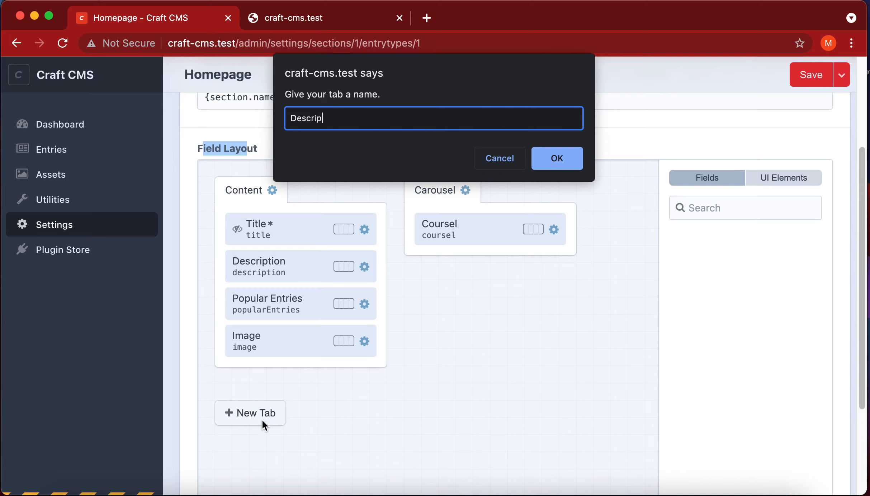
text(tion)
key(Return)
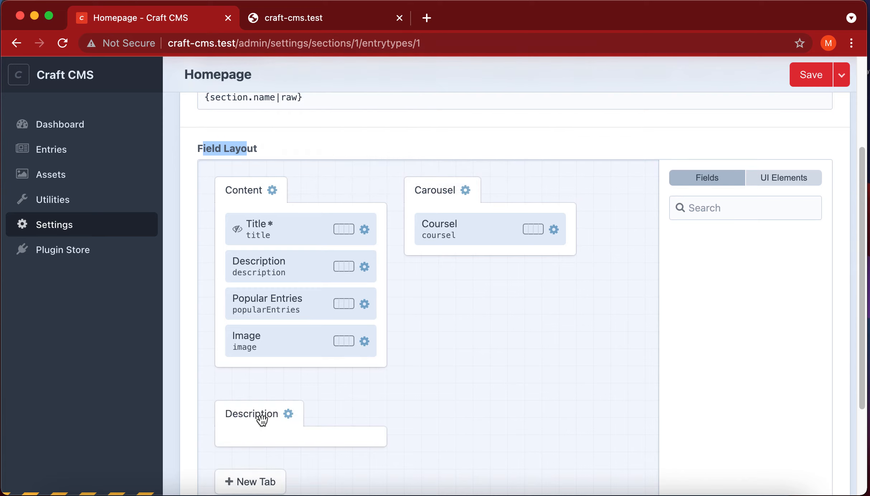
drag(300, 275, 295, 419)
Step: Add a layout tab named Popular and move the Popular Entries field into it
click(254, 467)
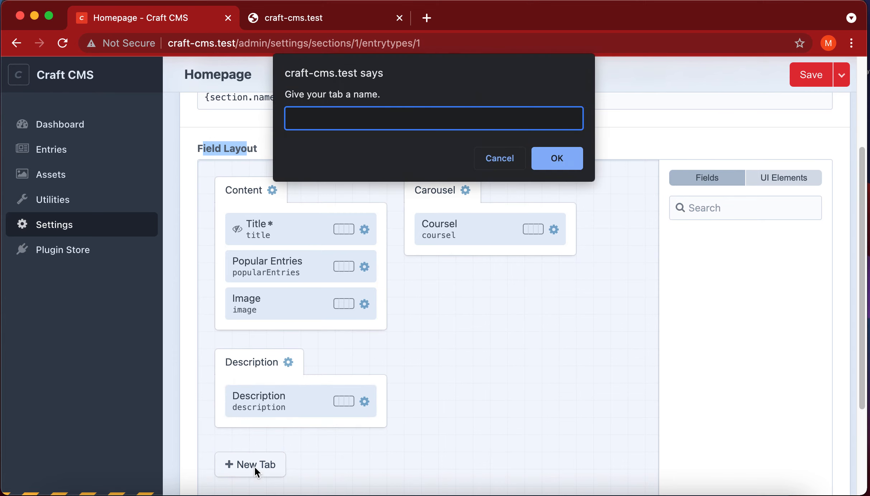
text(Popular)
key(Return)
drag(261, 275, 457, 394)
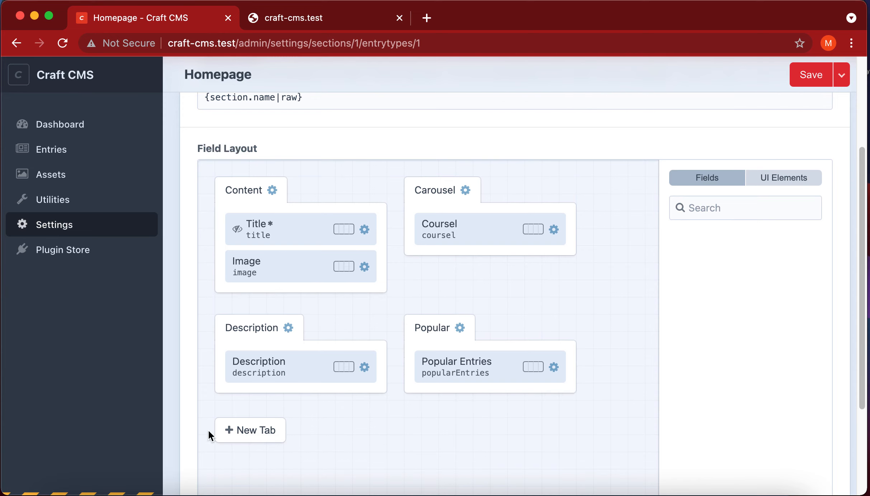
Step: Add a layout tab named Image and move the Image field from the Content tab into it
click(239, 432)
text(Image)
key(Return)
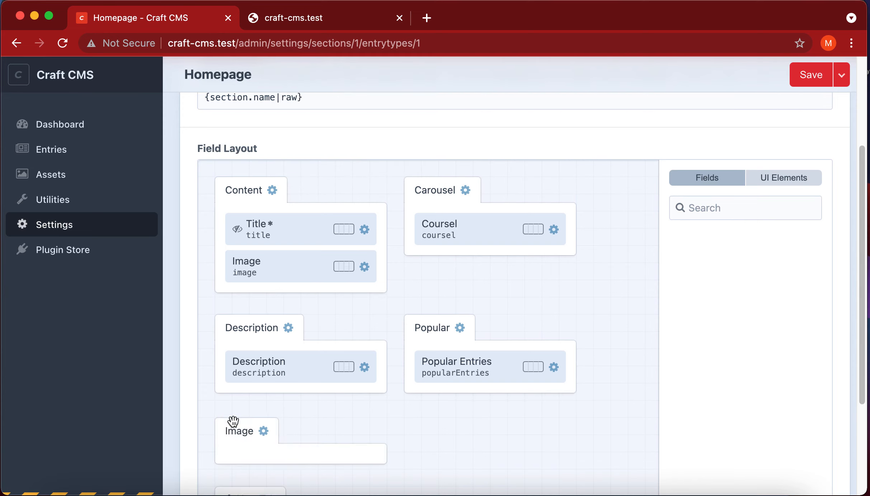
drag(285, 288, 301, 440)
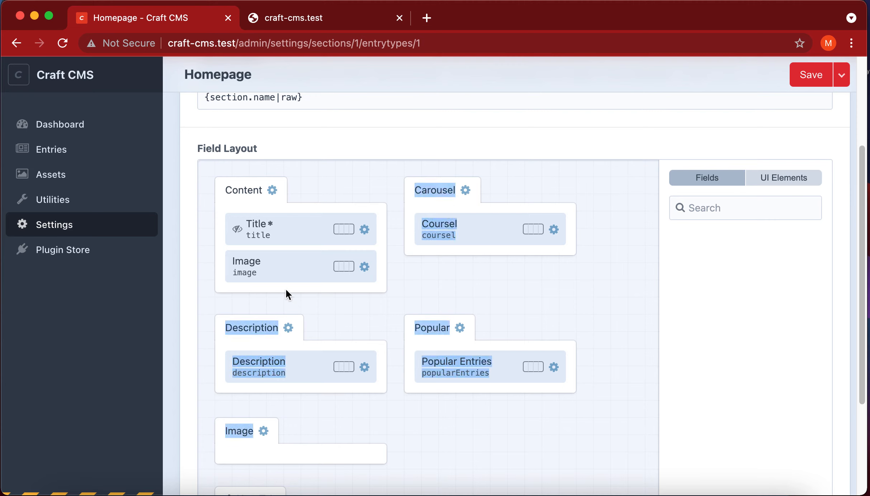
drag(287, 278, 309, 452)
click(376, 274)
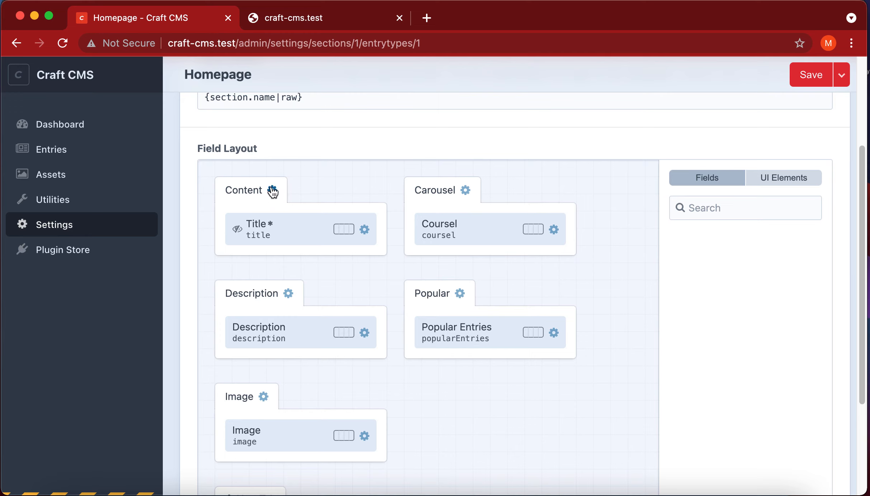
Step: Move the Title field to the Carousel tab so the Content tab can be removed, and save the entry type
drag(287, 229, 440, 222)
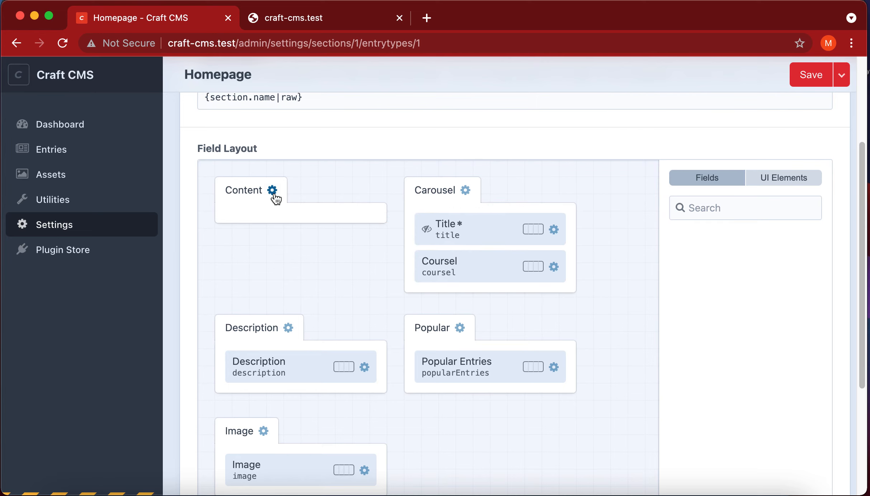
click(271, 190)
click(287, 252)
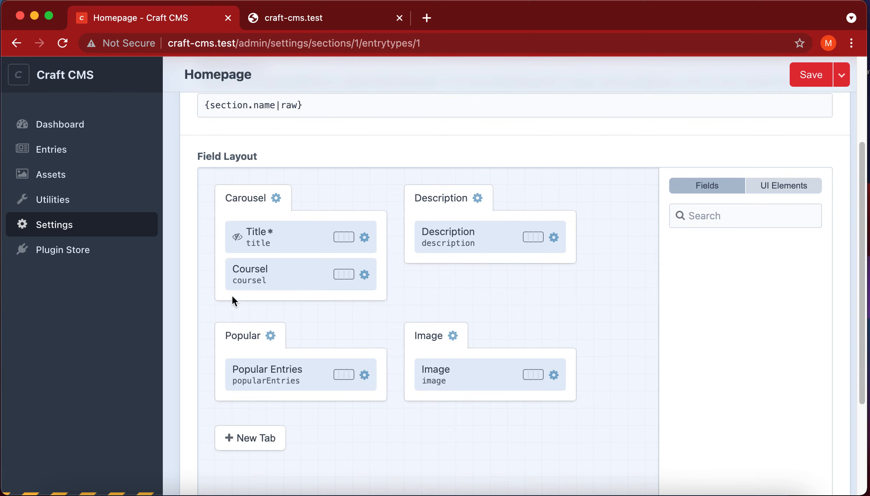
scroll(521, 328, up, 1)
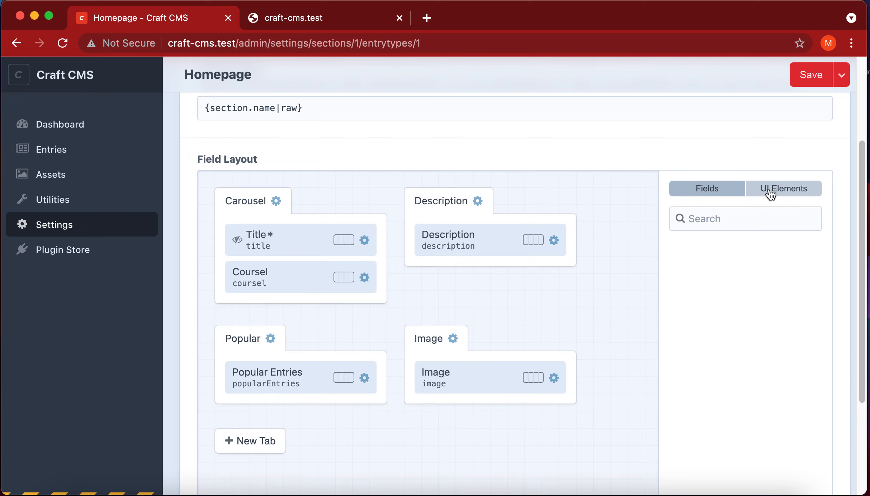
click(822, 88)
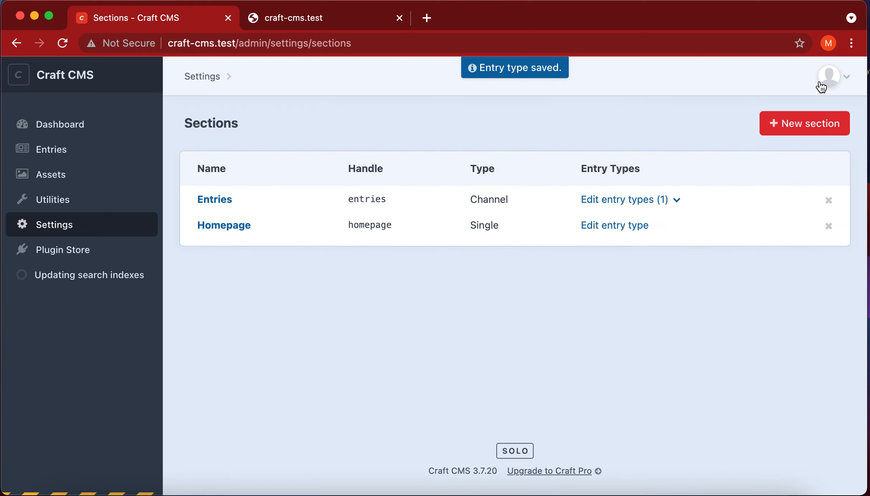
Step: Open the Homepage entry and add a carousel block with the Group 4 asset as its image
click(55, 152)
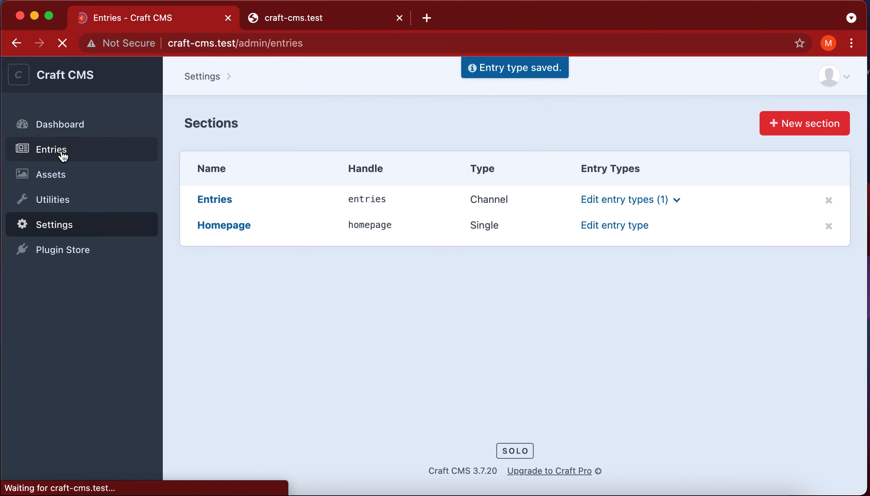
click(434, 205)
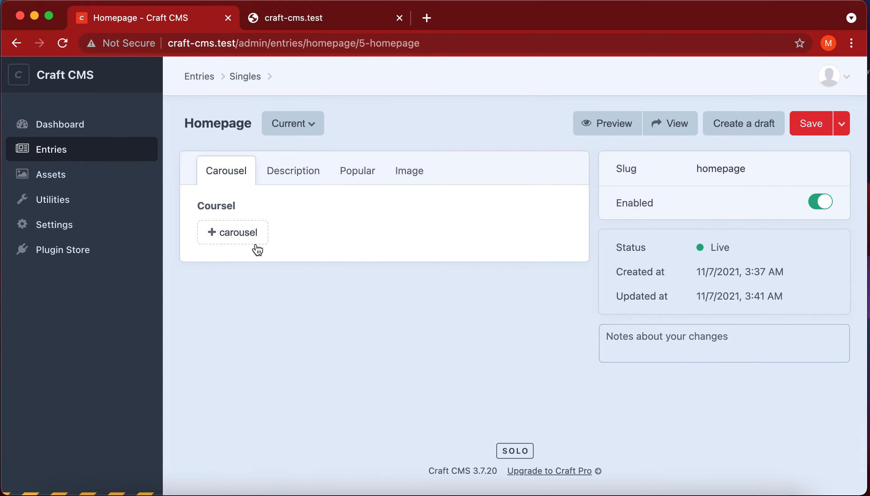
click(243, 241)
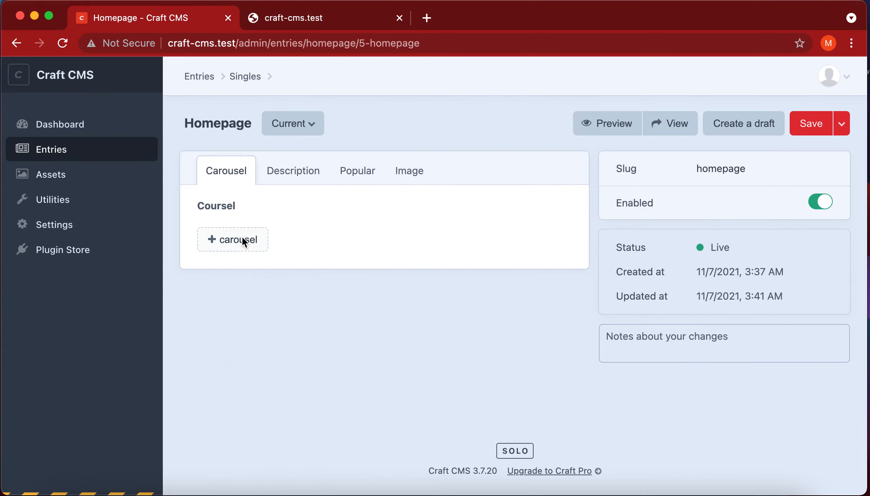
click(248, 276)
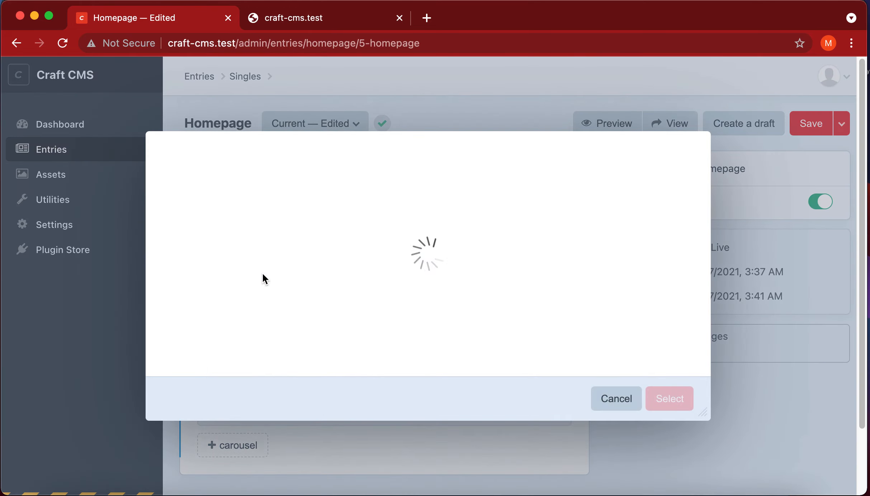
click(374, 246)
double_click(376, 243)
Step: Give the first carousel block the title "Title 1" and the description "It's description"
click(299, 329)
text(Title 1)
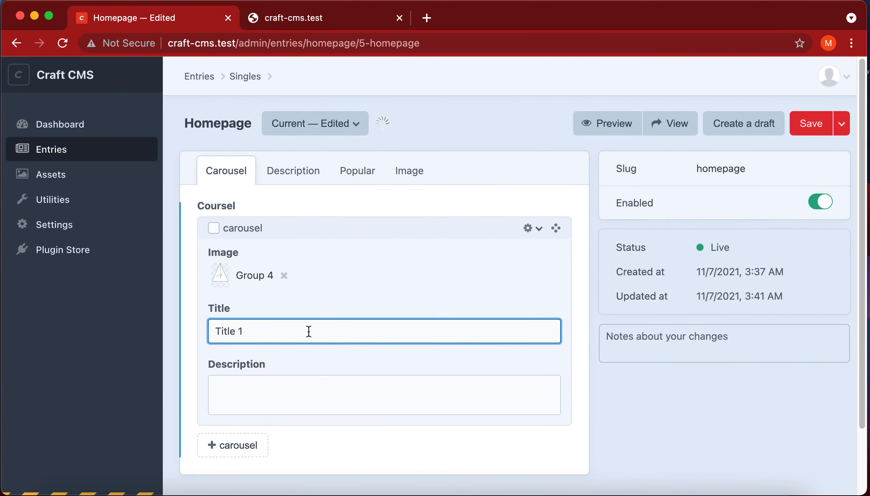
click(260, 402)
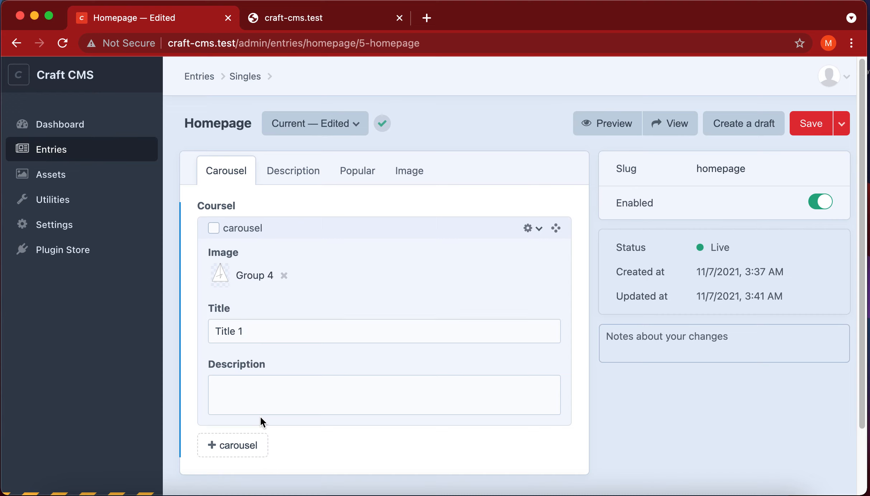
text(It's description)
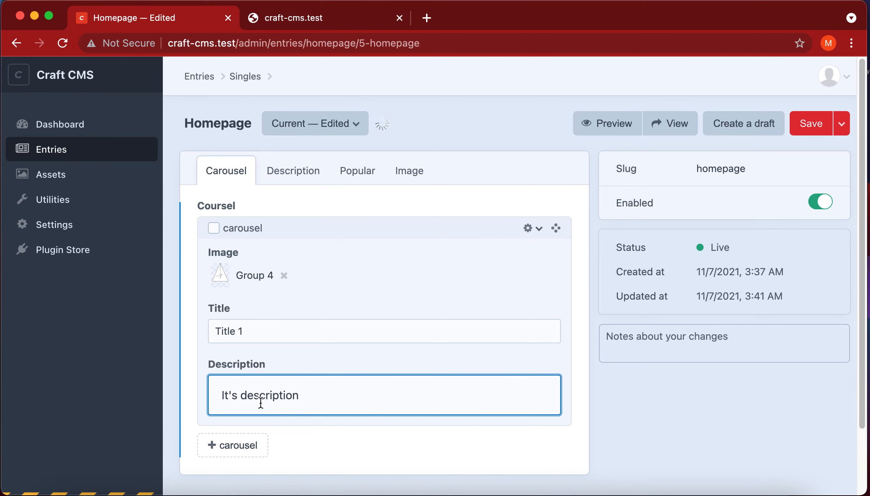
Step: Add a second carousel block with the Group 4 asset as its image
scroll(192, 442, down, 2)
click(231, 423)
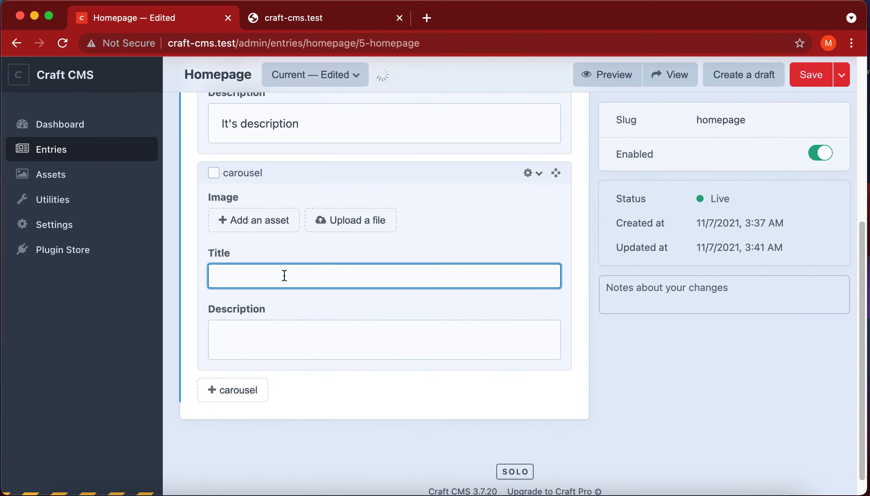
click(262, 248)
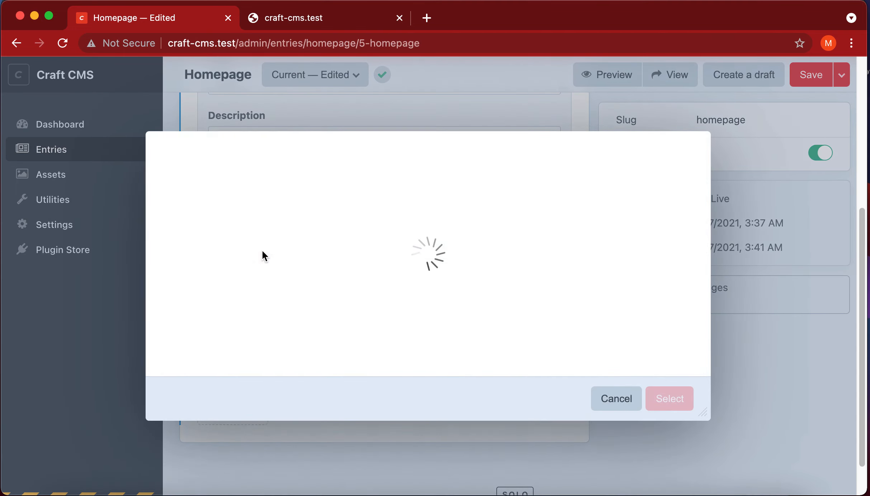
double_click(366, 228)
Step: Copy the first carousel block's description and title into the second block, changing the title to "Title 2"
triple_click(301, 148)
key(super+c)
click(295, 358)
key(super+v)
scroll(301, 316, up, 2)
triple_click(286, 116)
key(super+c)
click(268, 326)
key(super+v)
key(BackSpace)
text(2)
scroll(268, 326, up, 5)
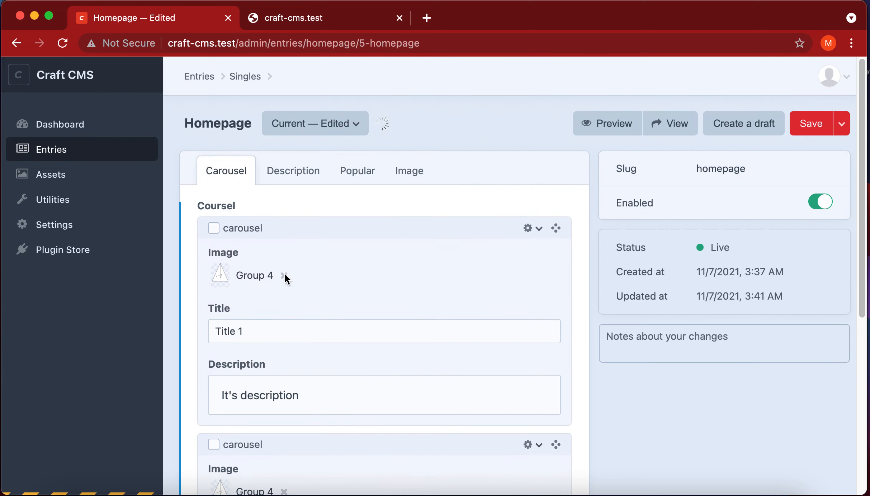
Step: Enter "Its descriptio" as the Homepage entry's text in the Description field
click(280, 169)
click(277, 243)
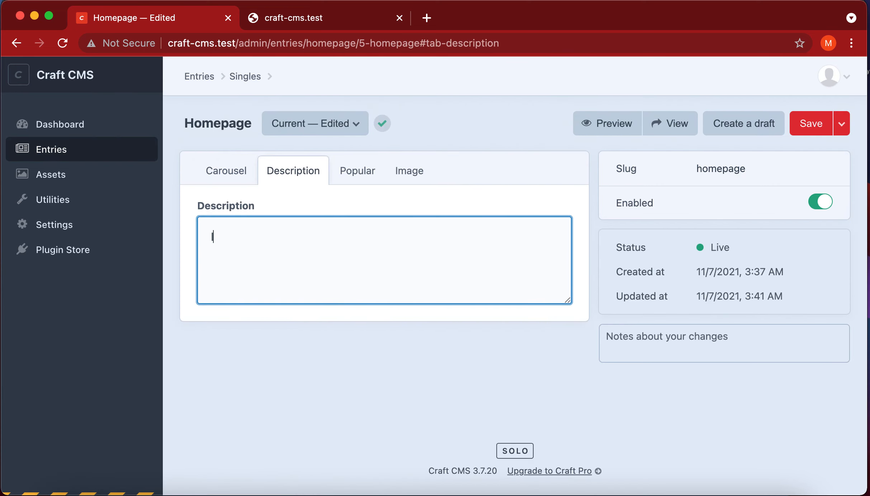
text(I't ra)
key(BackSpace)
key(BackSpace)
key(BackSpace)
key(BackSpace)
key(BackSpace)
key(BackSpace)
text(Its )
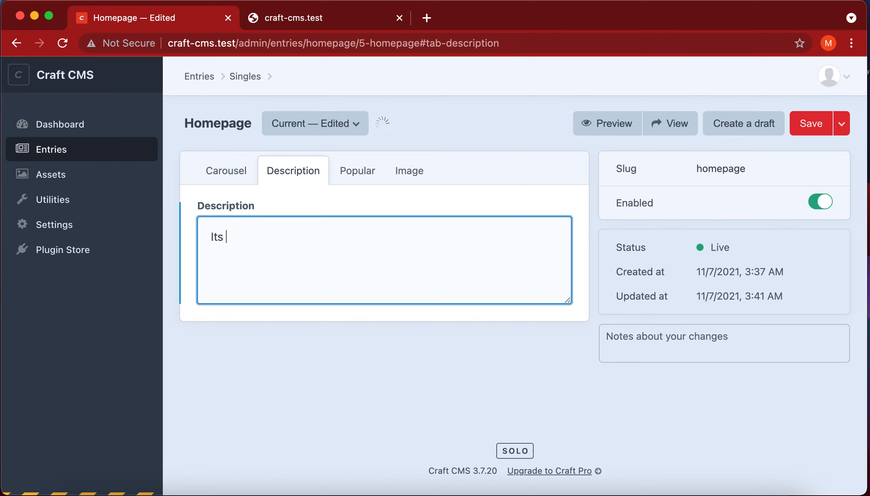
text(descriptio)
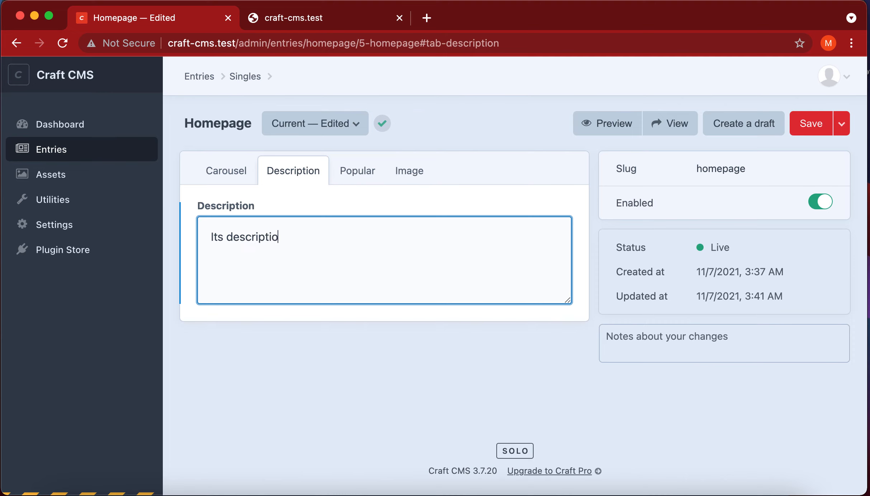
Step: Add Entry#1 and Entry#2 to the Popular Entries field and order them with Entry#2 first
click(371, 178)
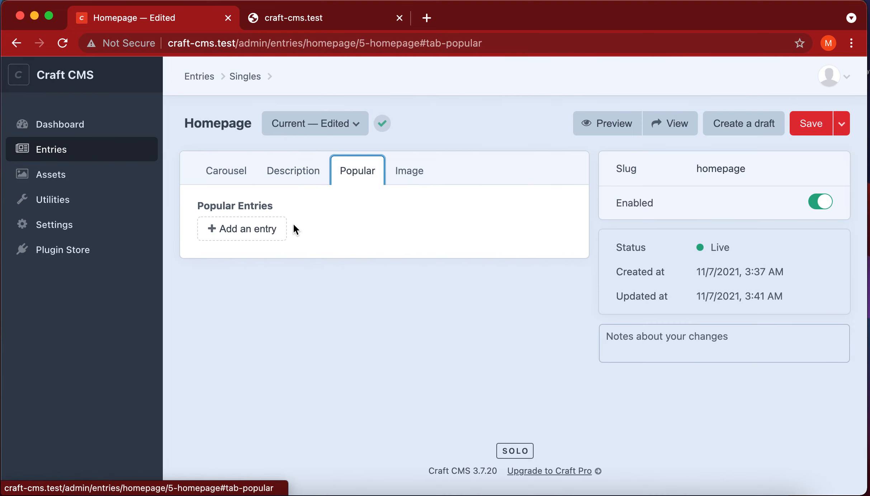
click(276, 228)
click(277, 228)
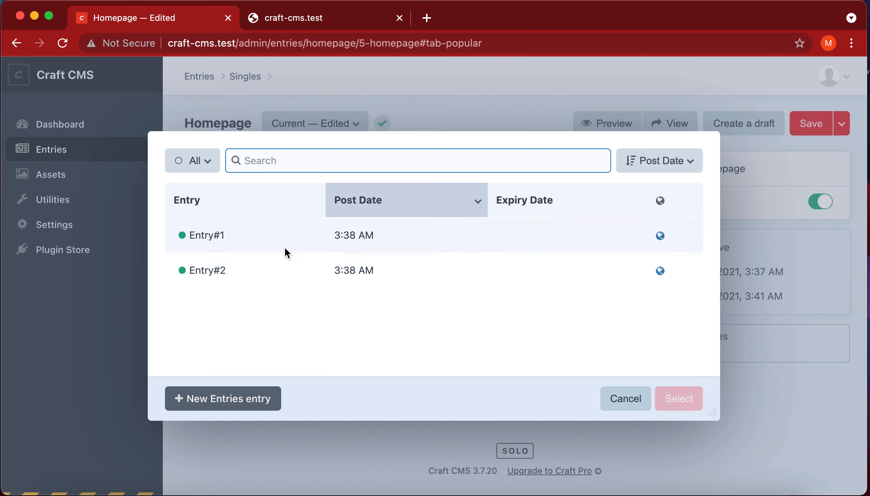
click(188, 244)
click(193, 266)
click(208, 244)
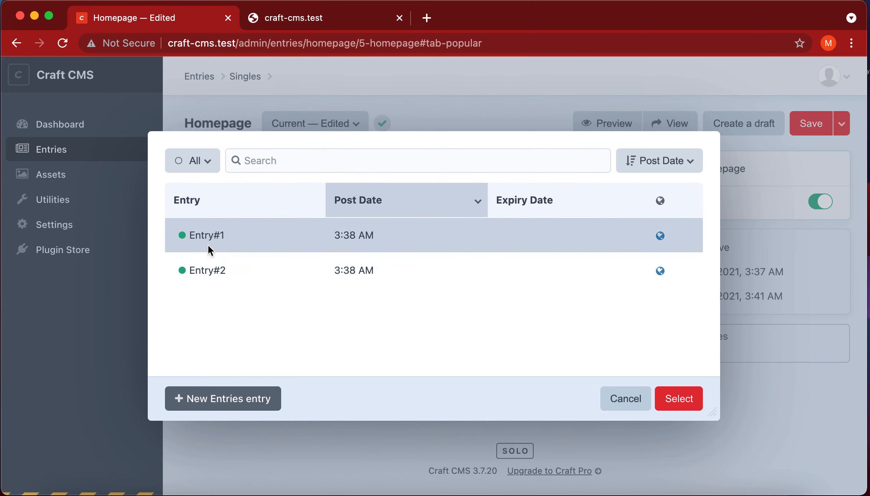
shift+click(210, 268)
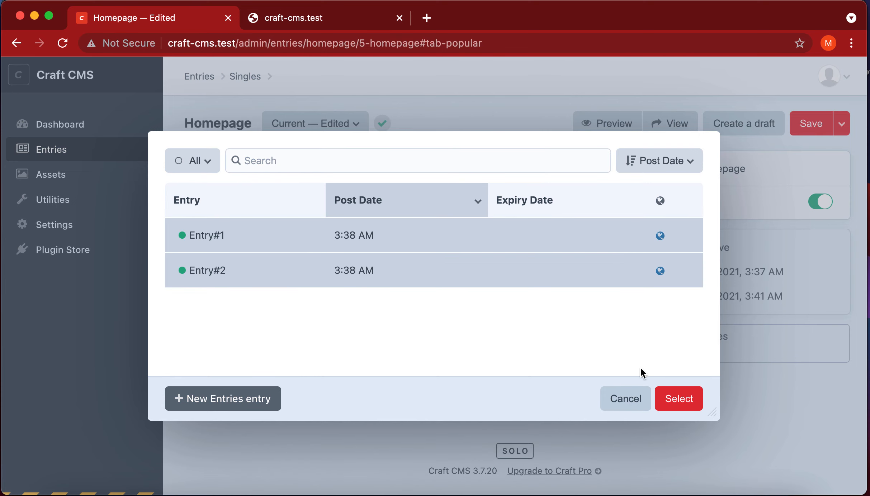
click(669, 396)
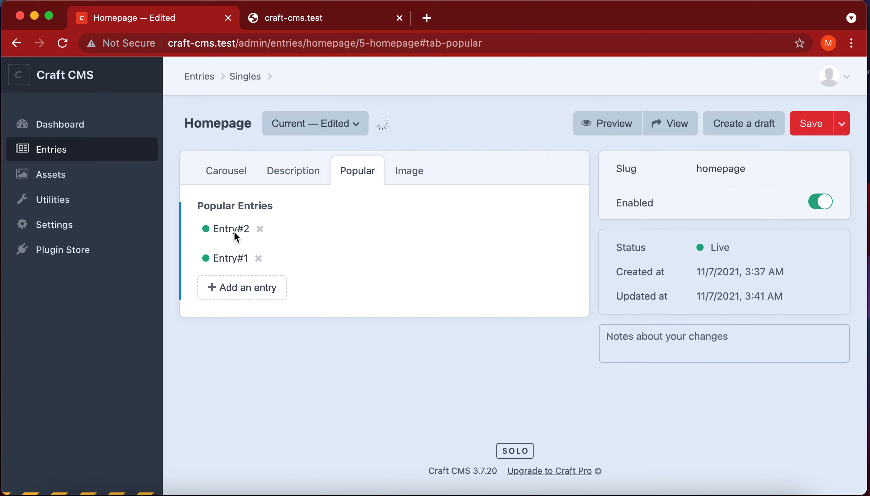
drag(234, 231, 235, 255)
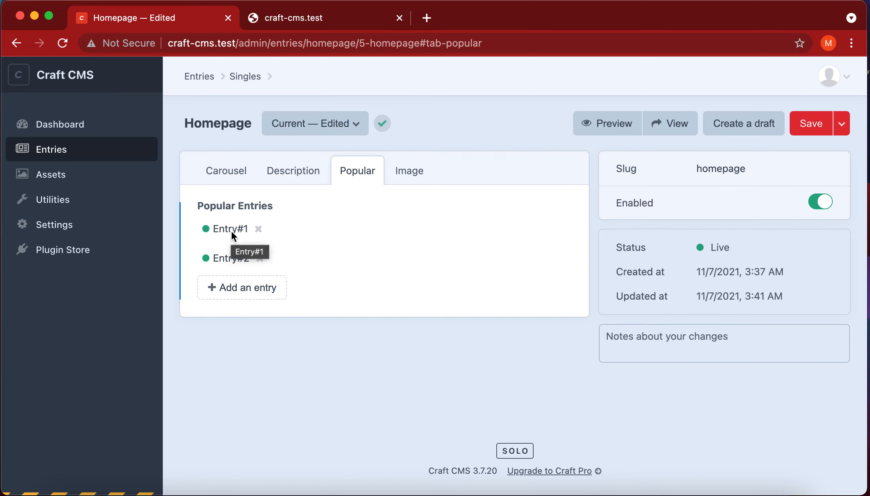
drag(231, 231, 232, 253)
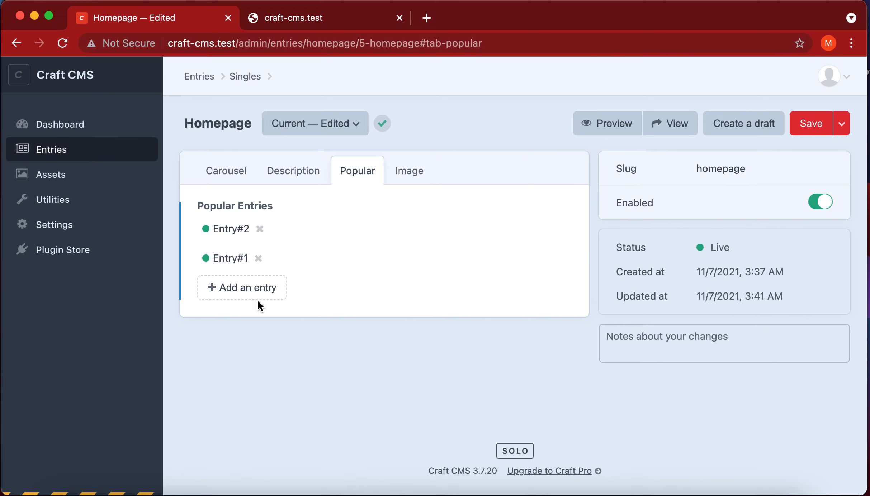
Step: Set the Homepage entry's Image field to the Group 4 asset and save the entry
click(407, 181)
click(268, 232)
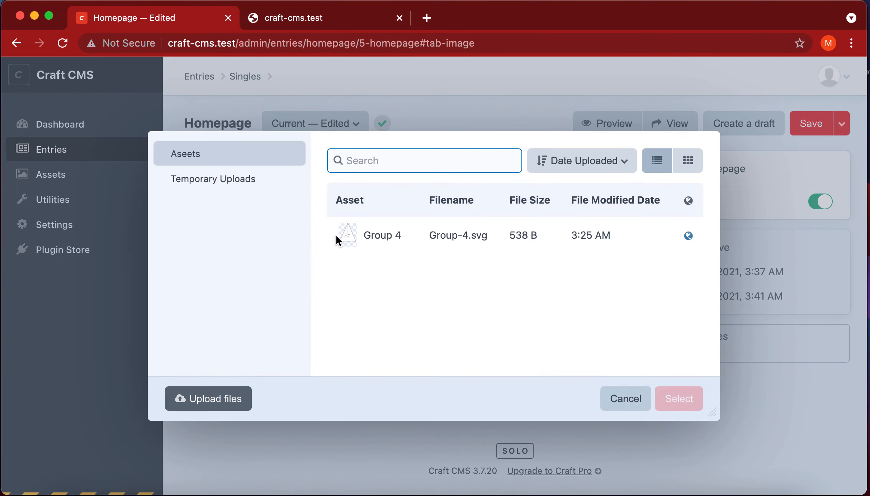
double_click(367, 236)
click(803, 136)
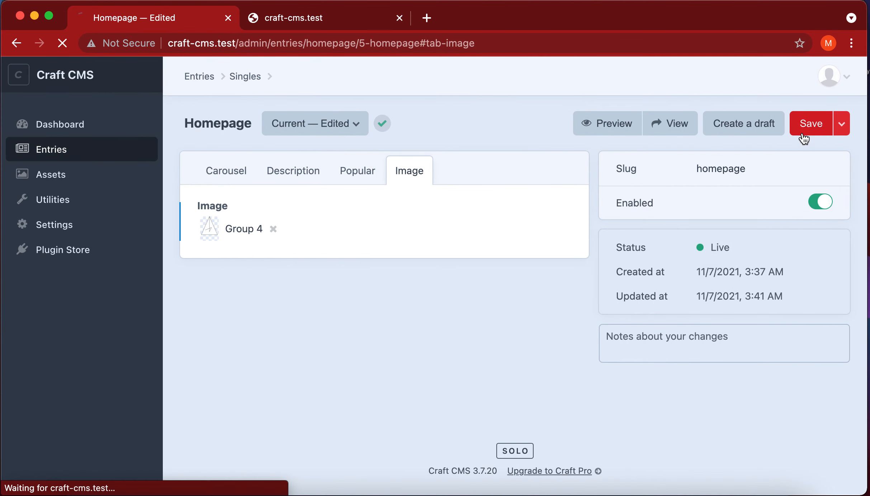